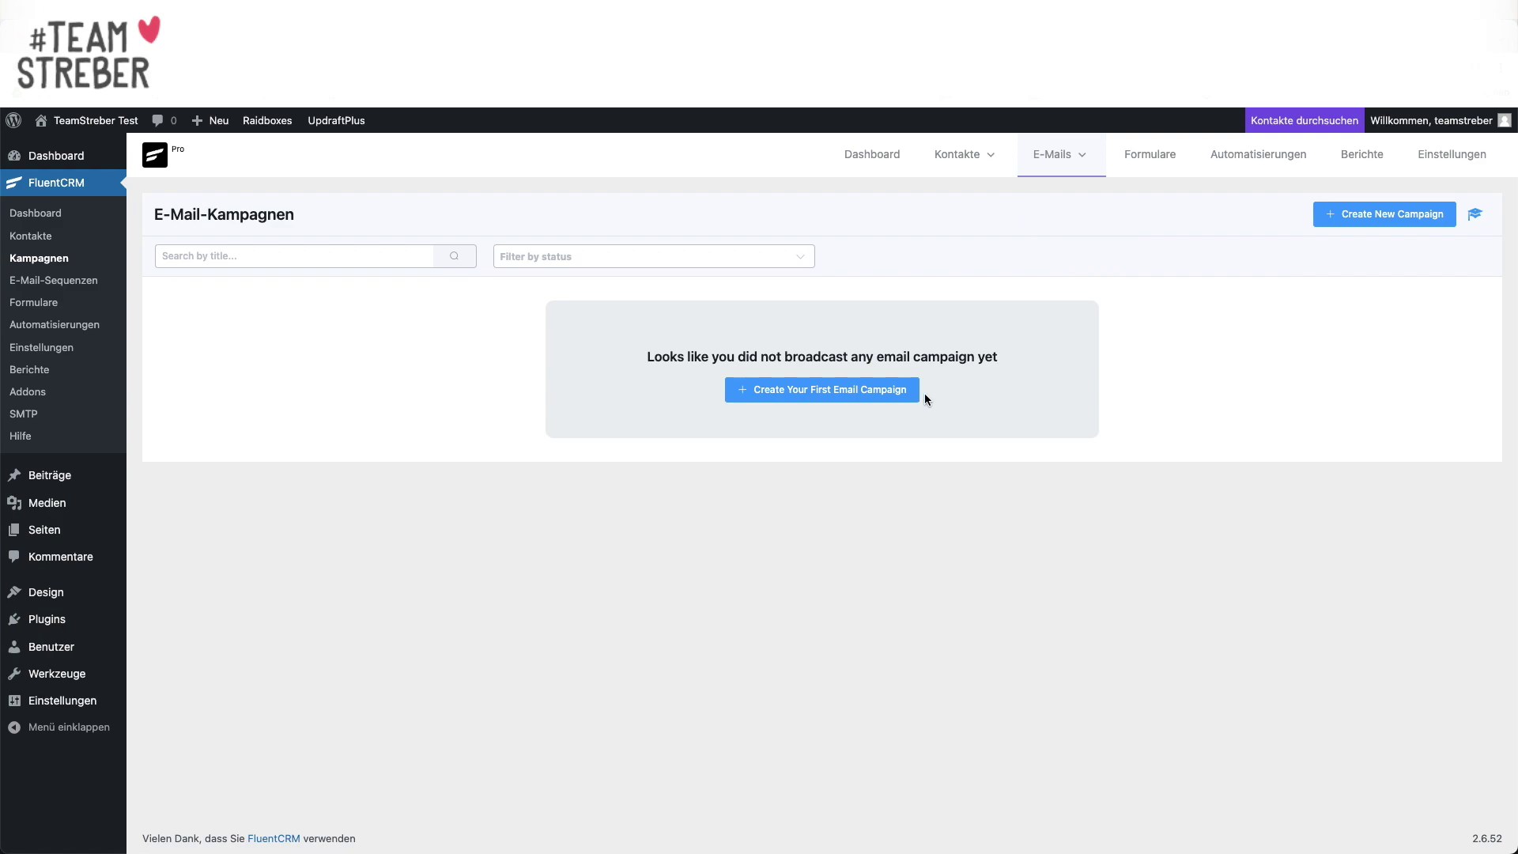
Step: Create a new email campaign titled "Vorlage"
left_click(789, 393)
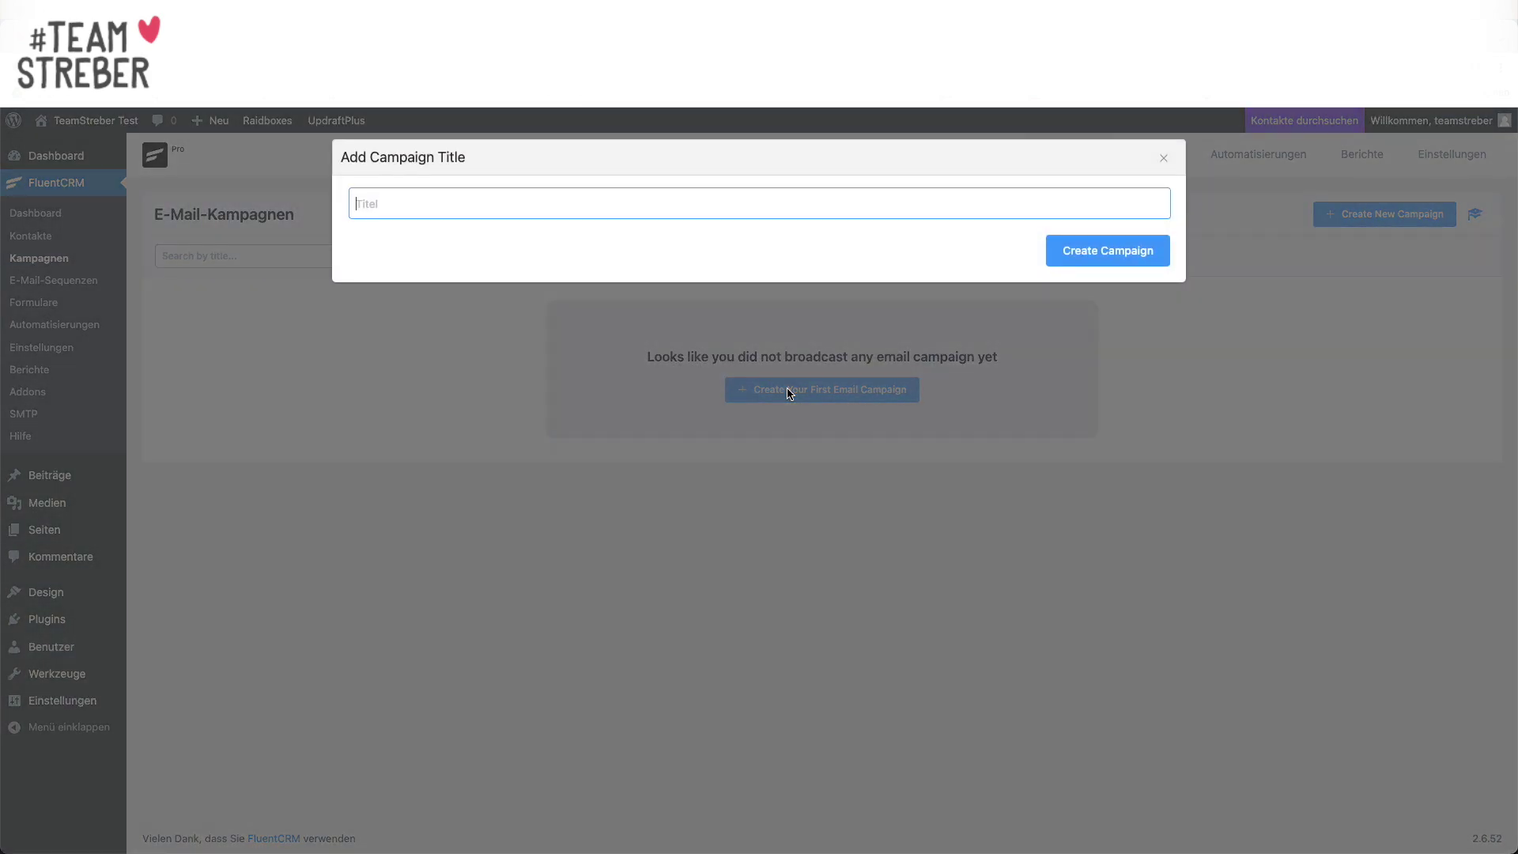
type("Vorlage")
left_click(1103, 248)
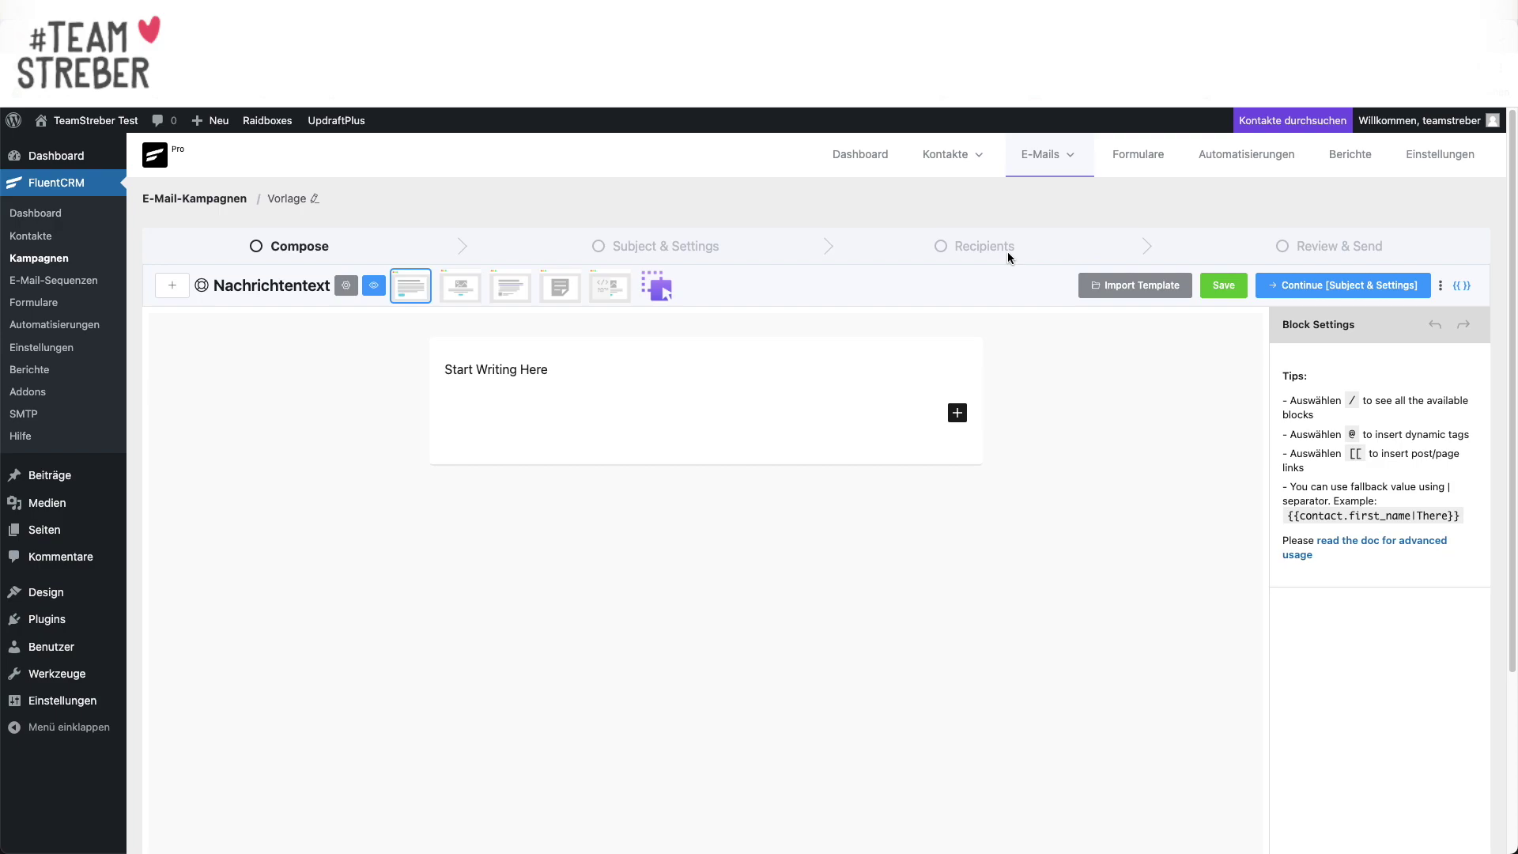
Step: Switch the message body to the visual drag-and-drop builder and load the Standard starter design
left_click(652, 289)
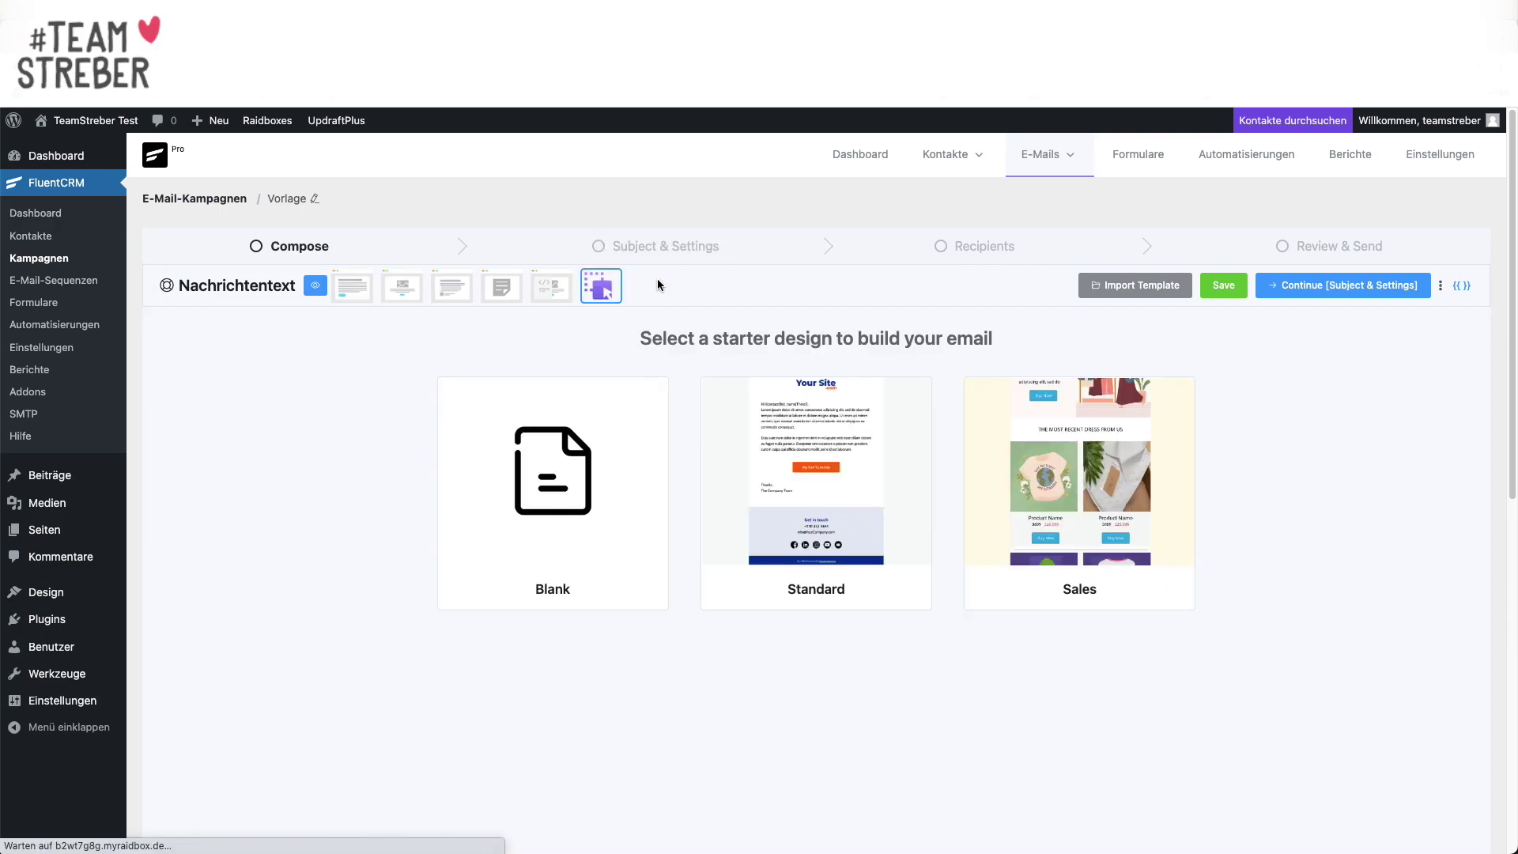
left_click(834, 471)
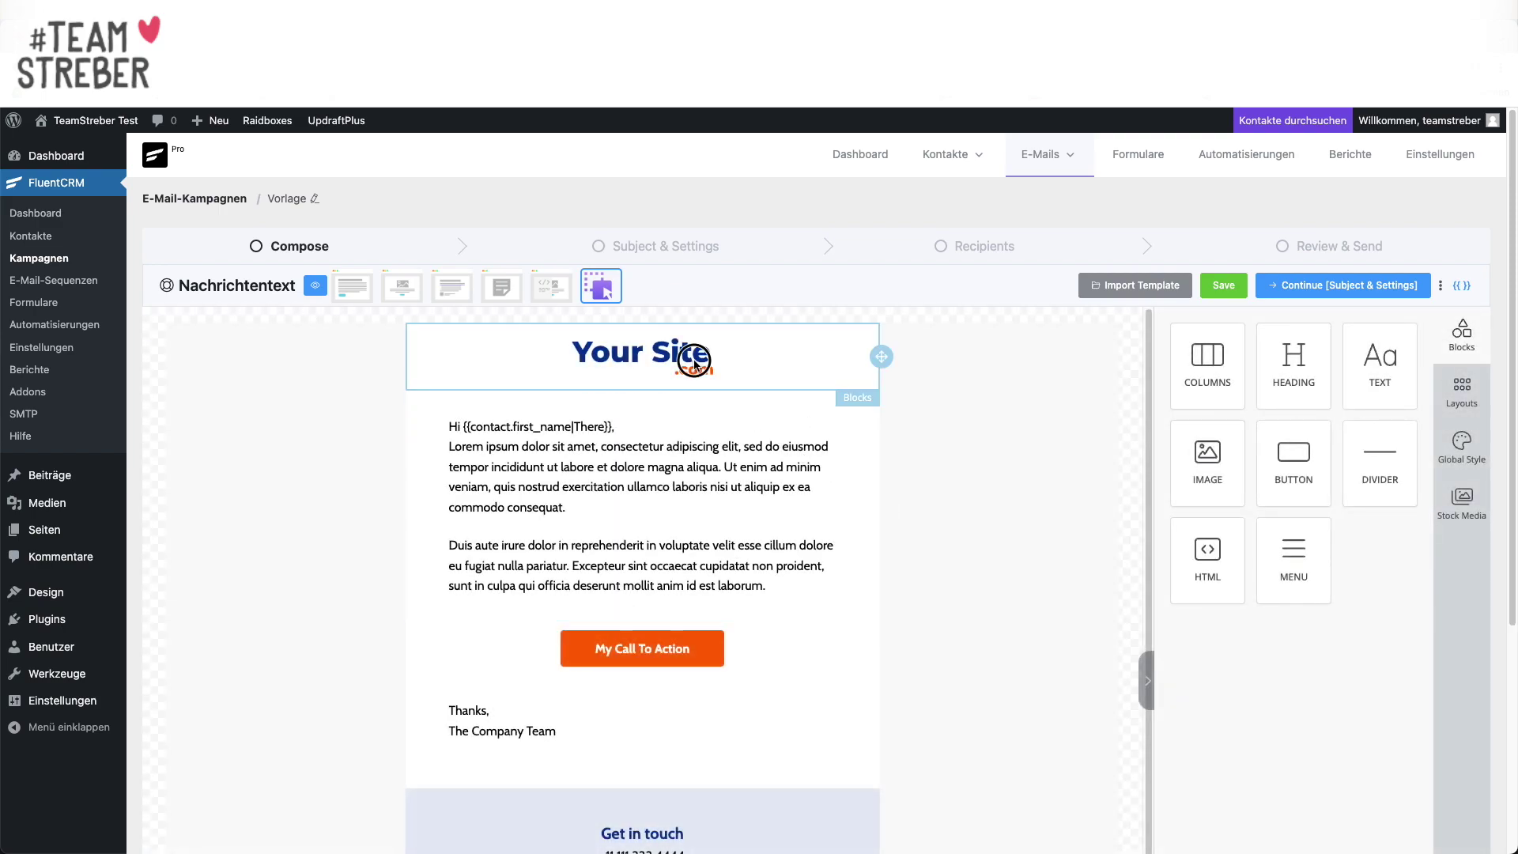
left_click(647, 365)
left_click(1021, 363)
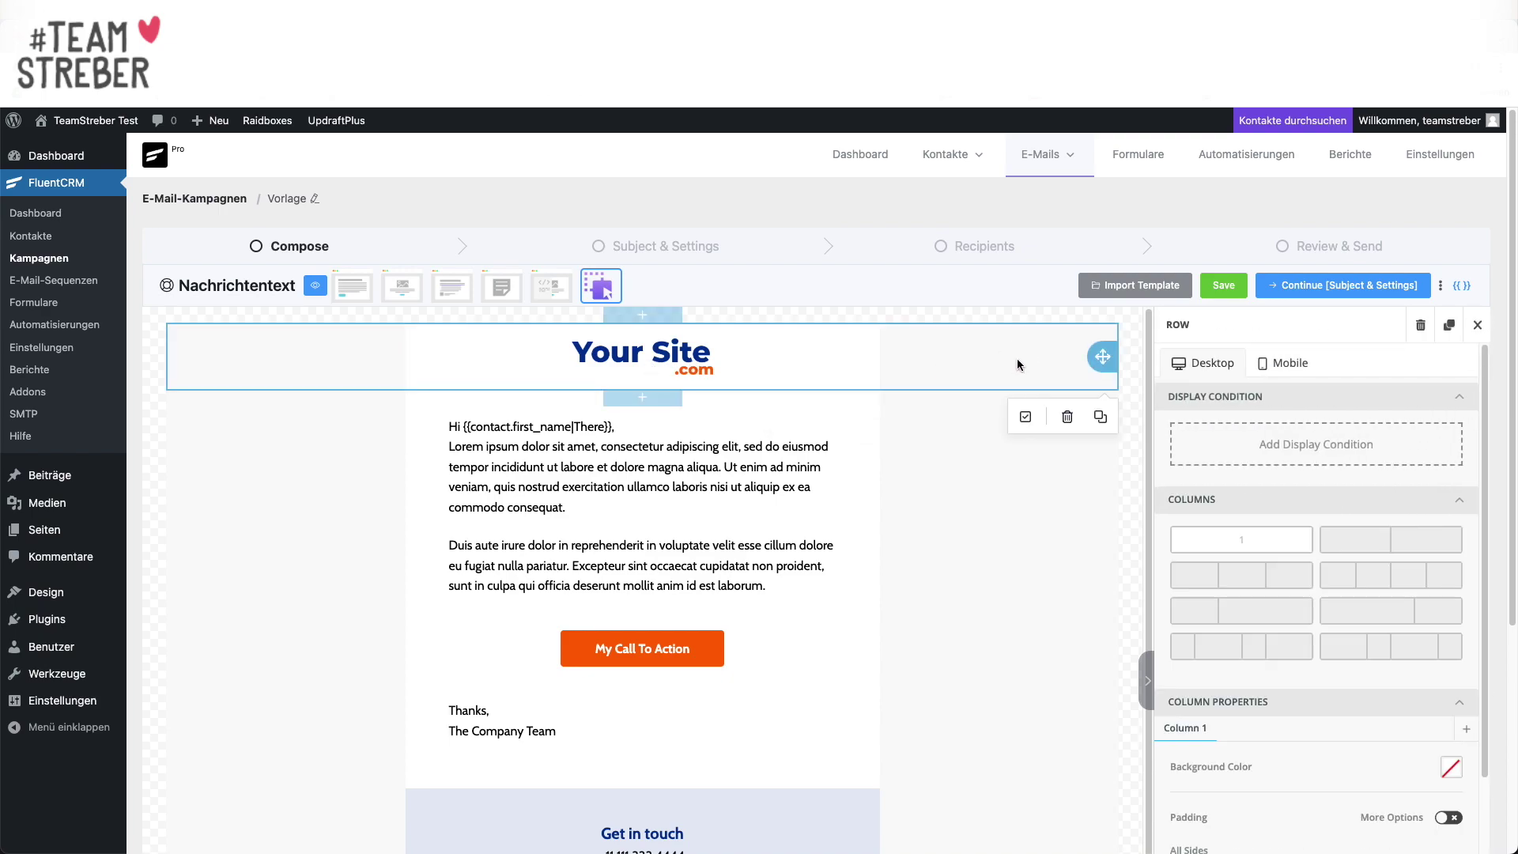
left_click(1476, 327)
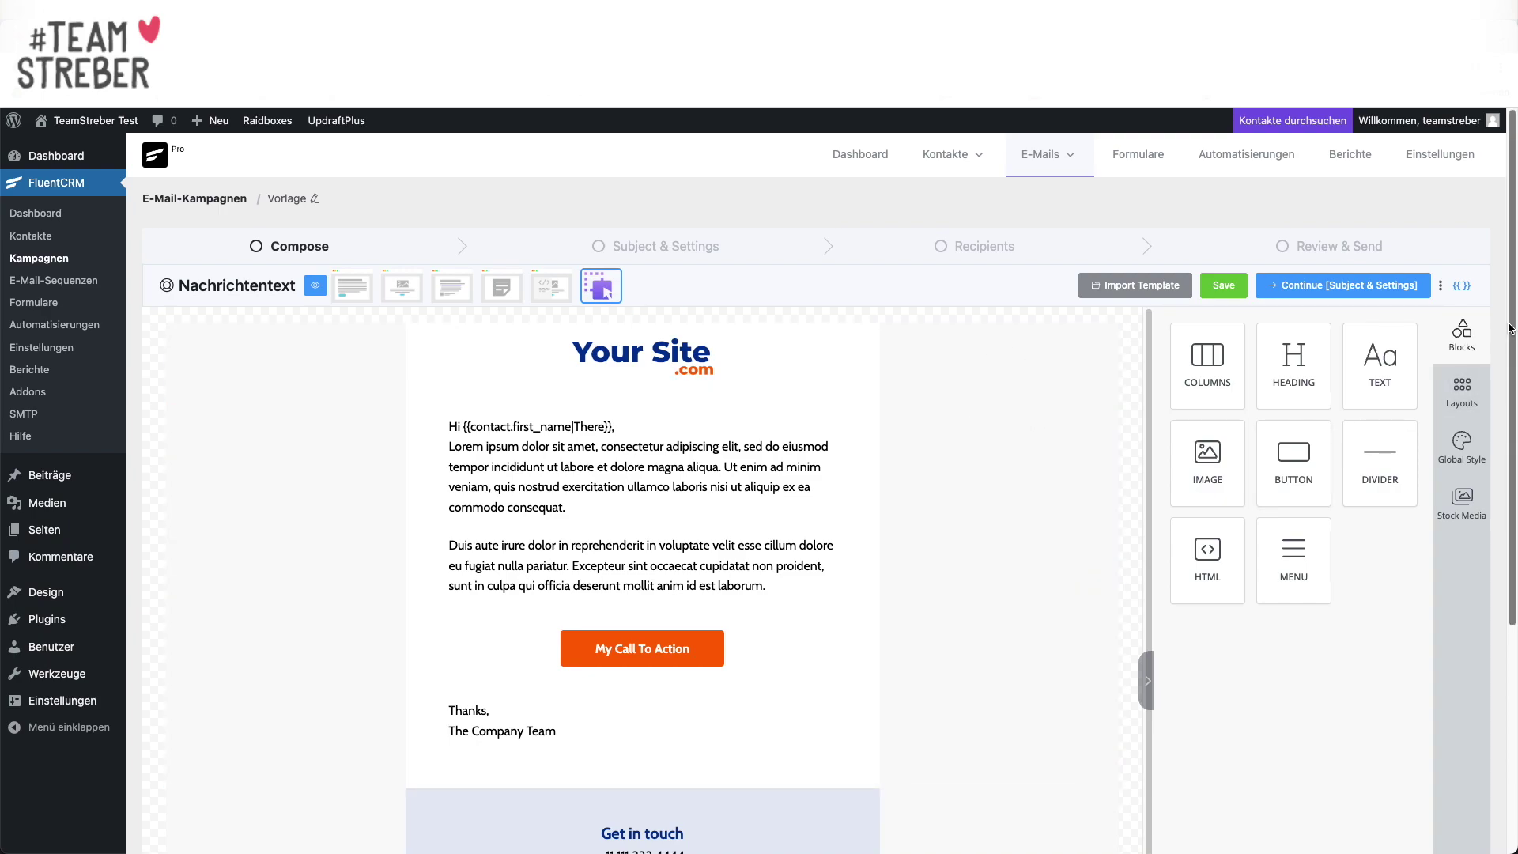
Step: Set the font family in the email's global style to Montserrat
left_click(1461, 444)
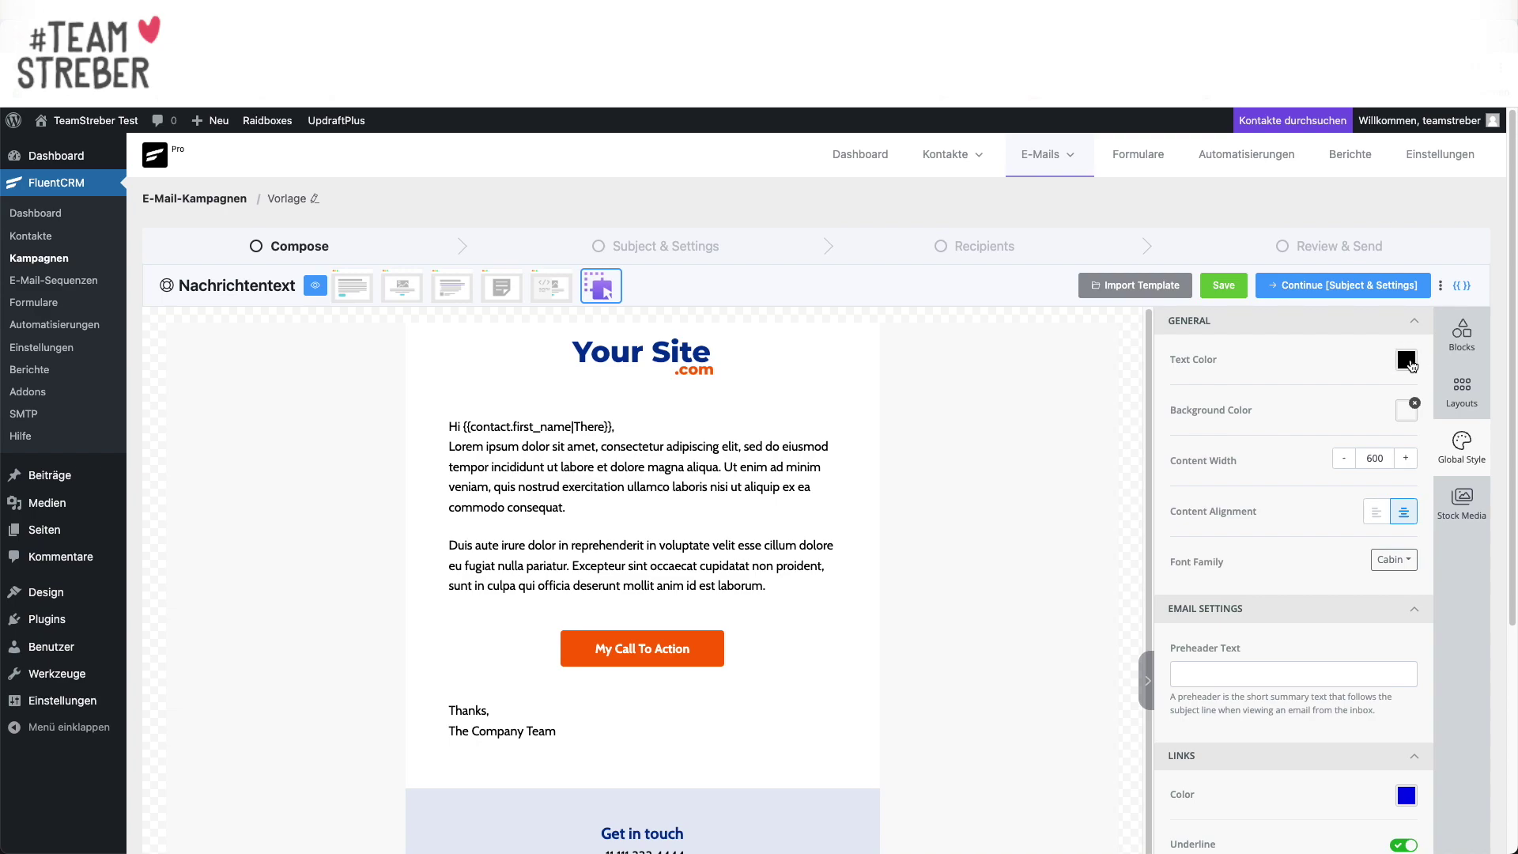
left_click(1408, 362)
left_click(1406, 368)
scroll(1278, 448, "down", 2)
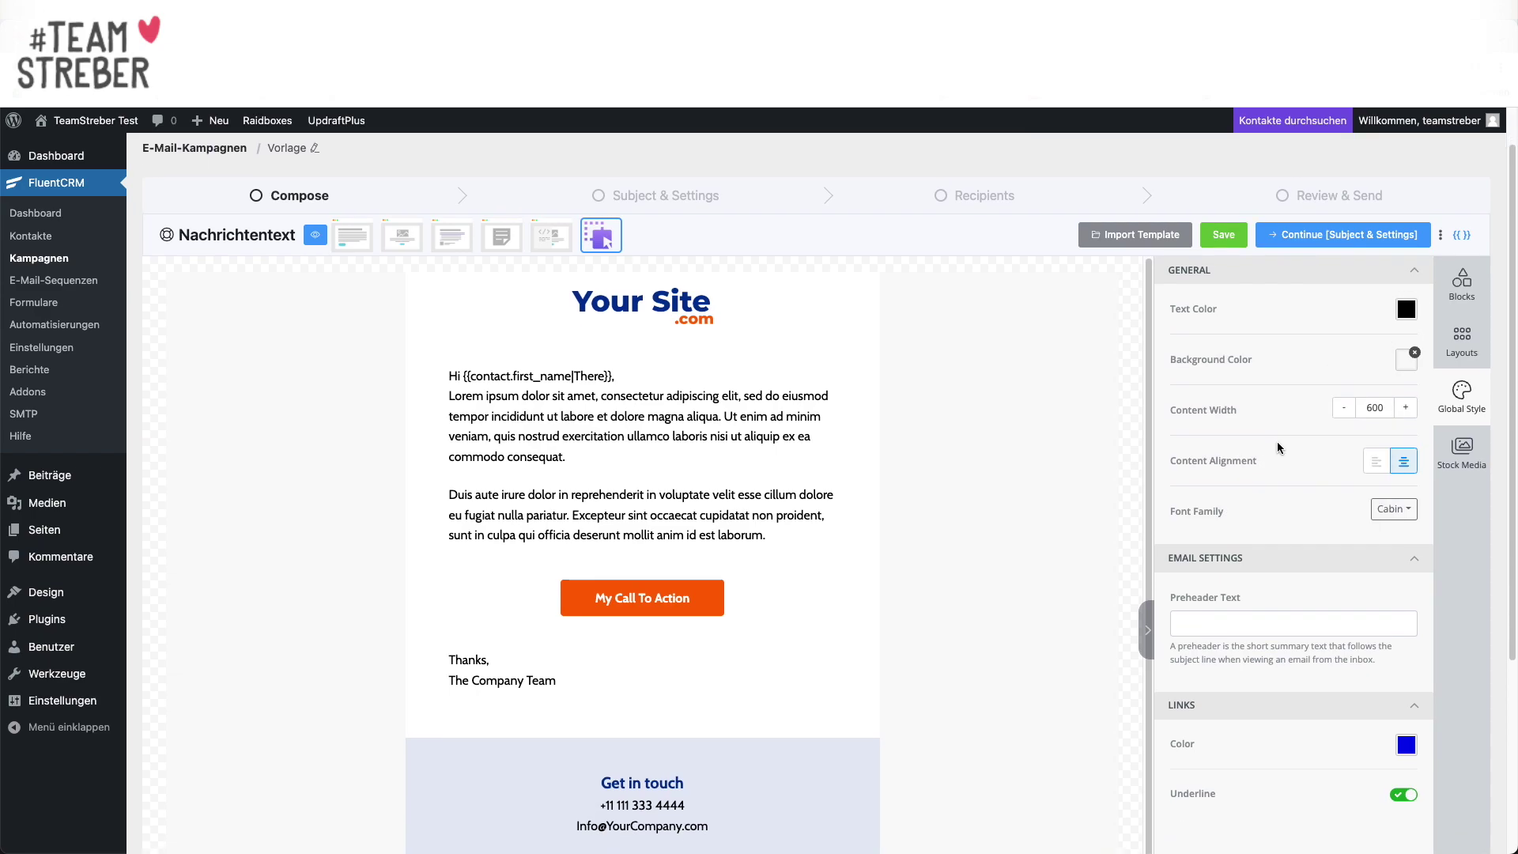
left_click(1396, 510)
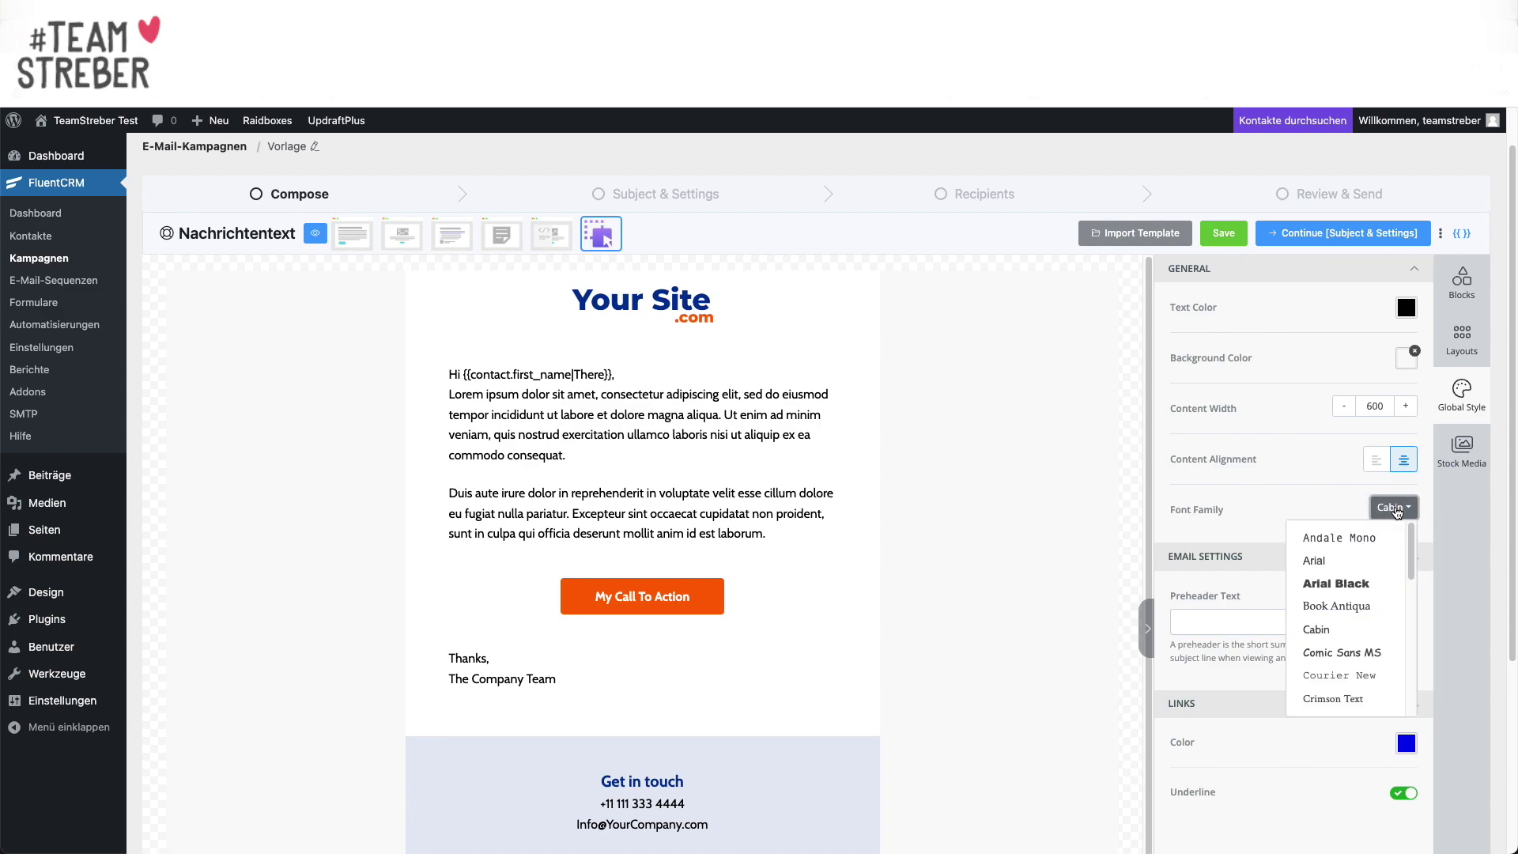
scroll(1328, 585, "down", 5)
scroll(1328, 585, "up", 3)
left_click(1328, 589)
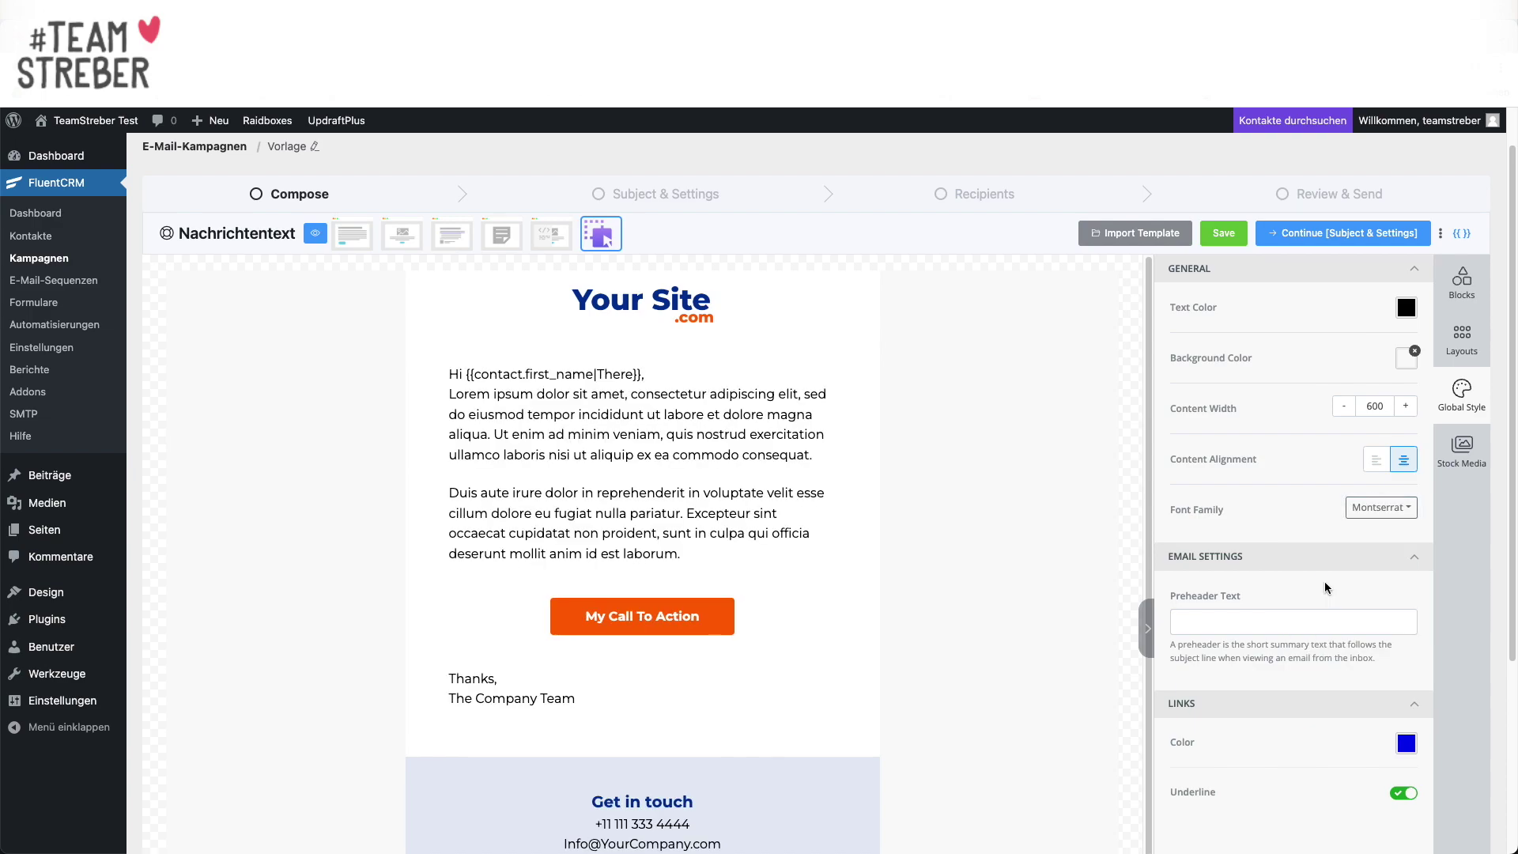
Step: Set the global link color to hex ffc8b2
scroll(1320, 482, "down", 2)
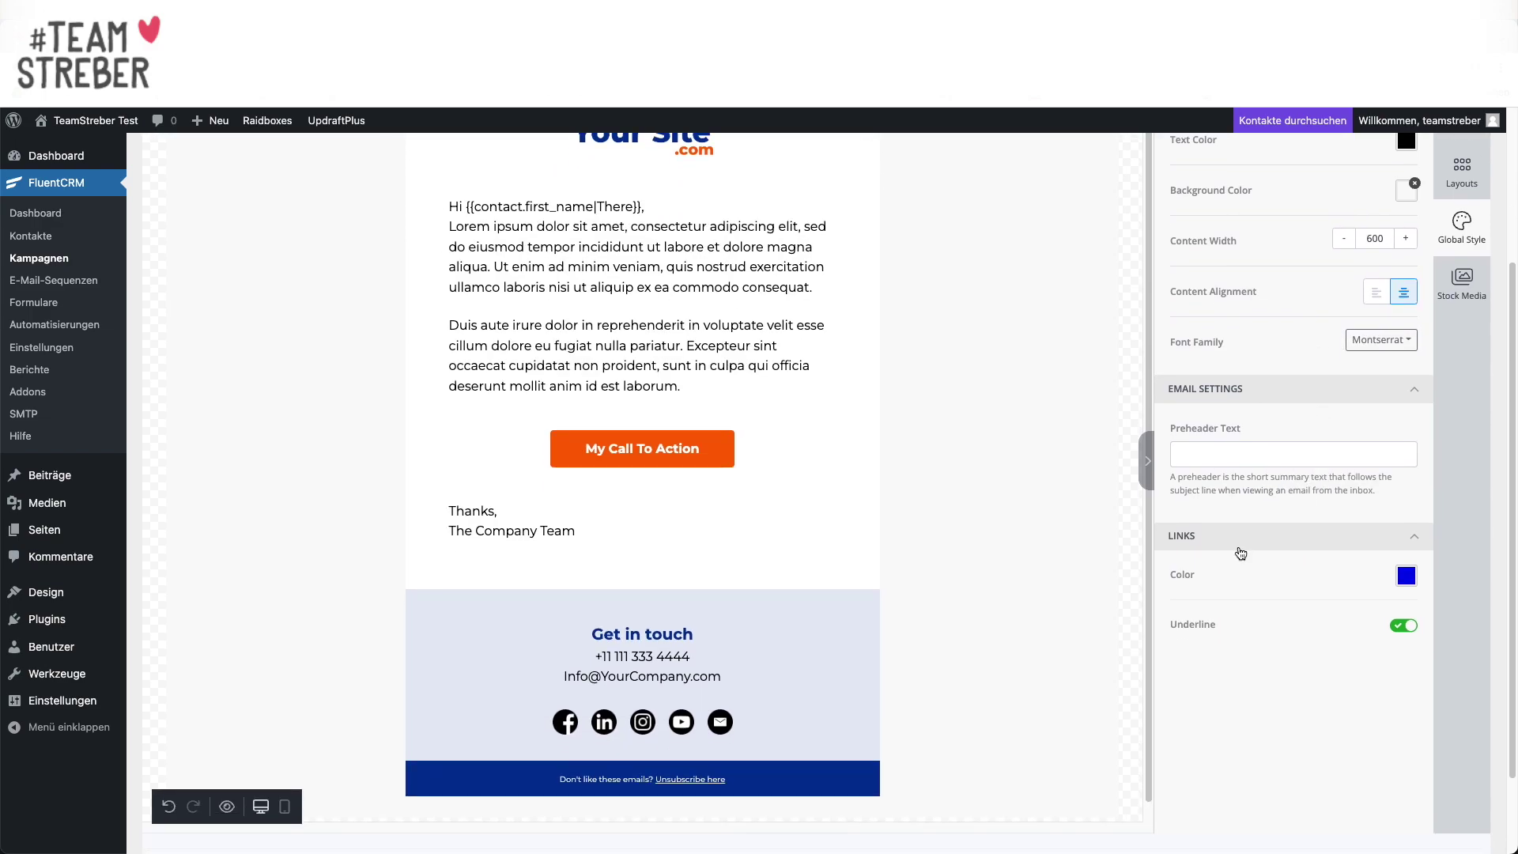
left_click(1406, 576)
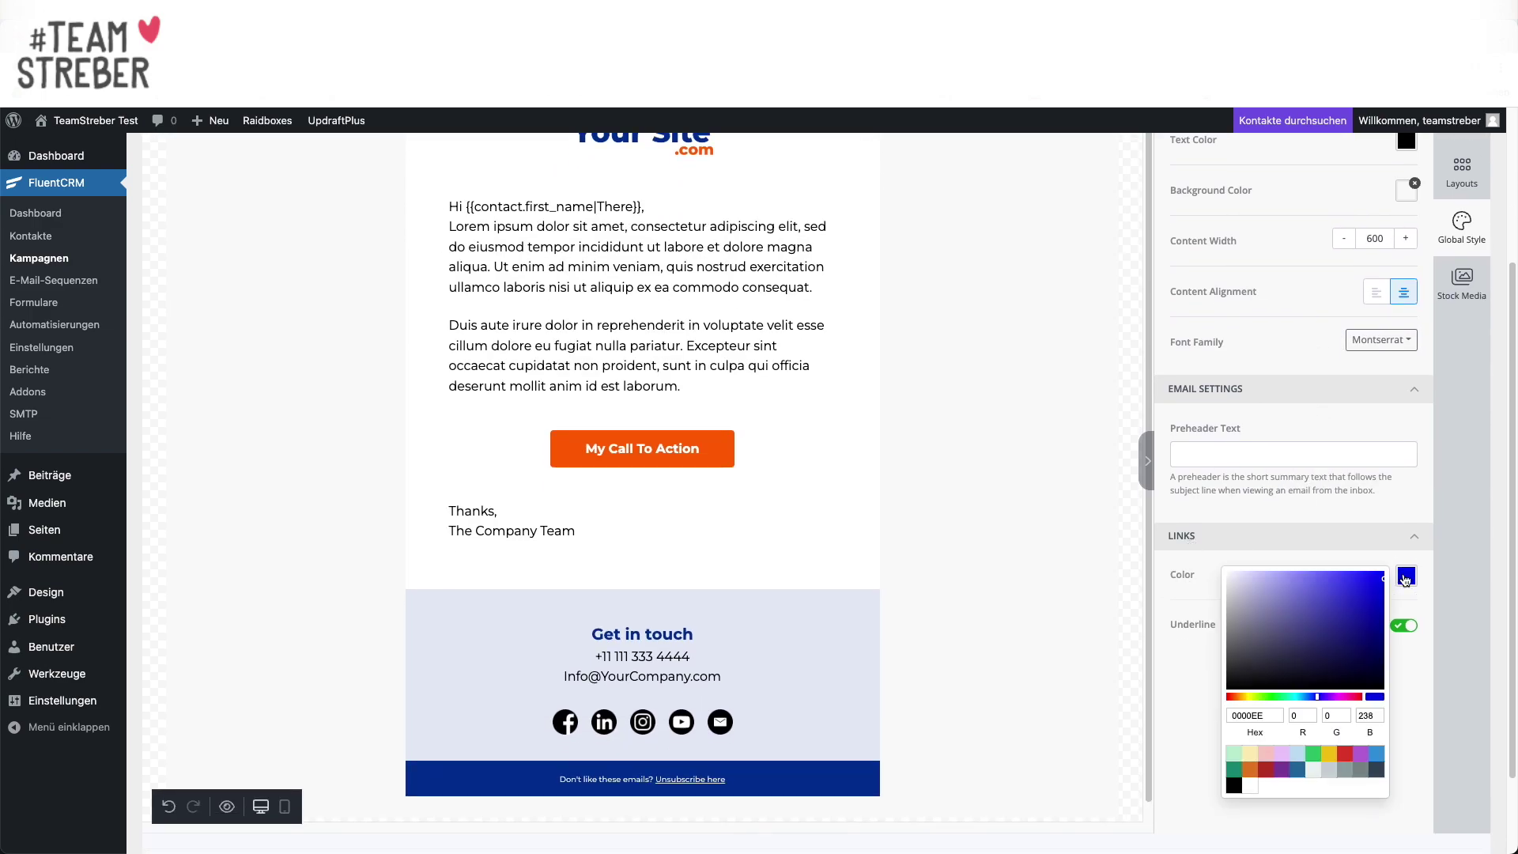
left_click(1242, 714)
double_click(1243, 714)
type("ffc8")
type("b4")
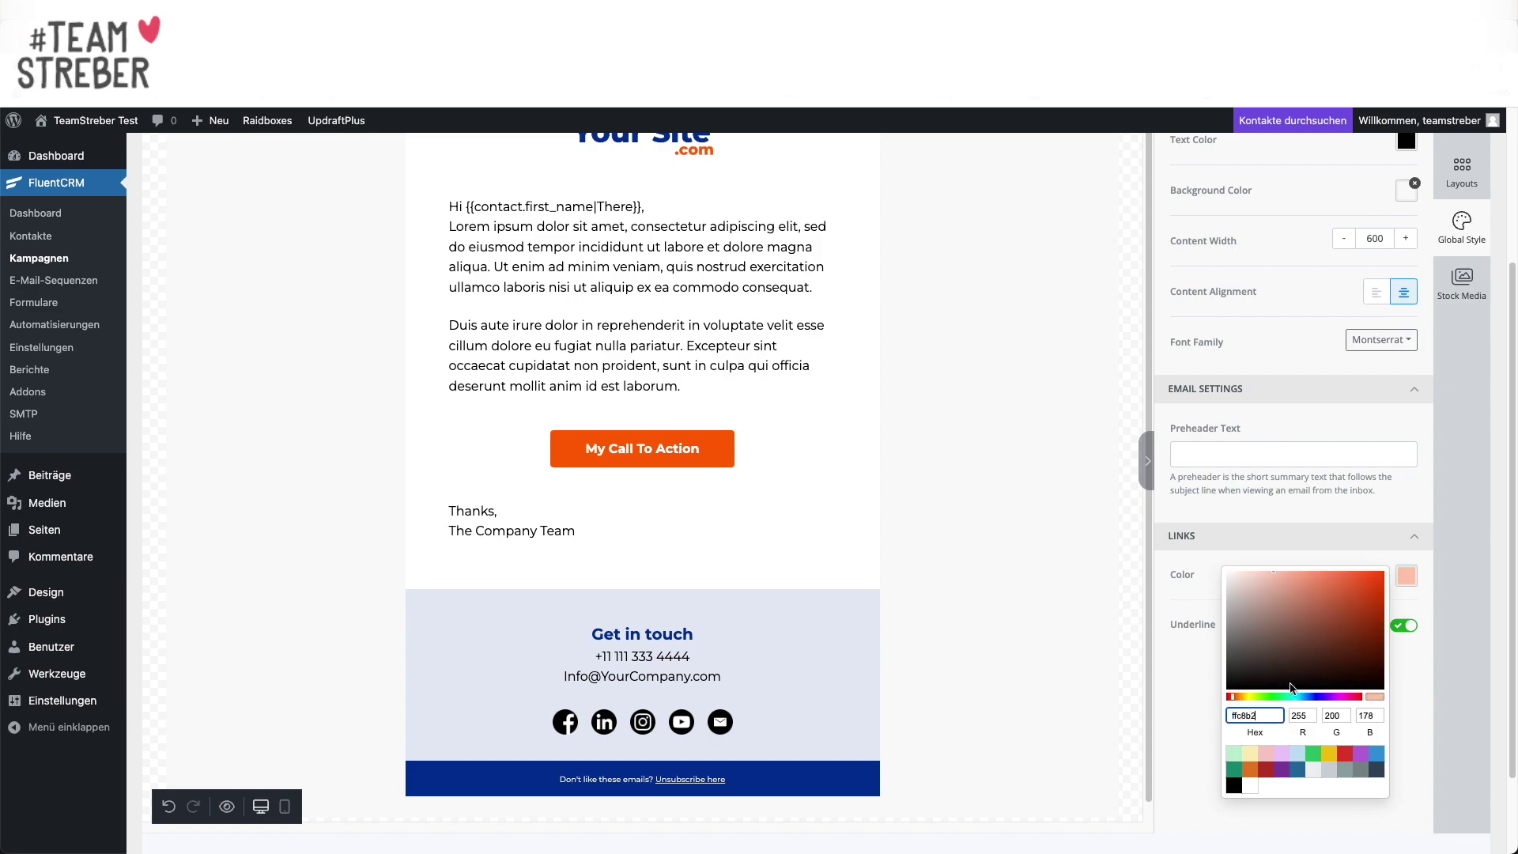
left_click(1259, 518)
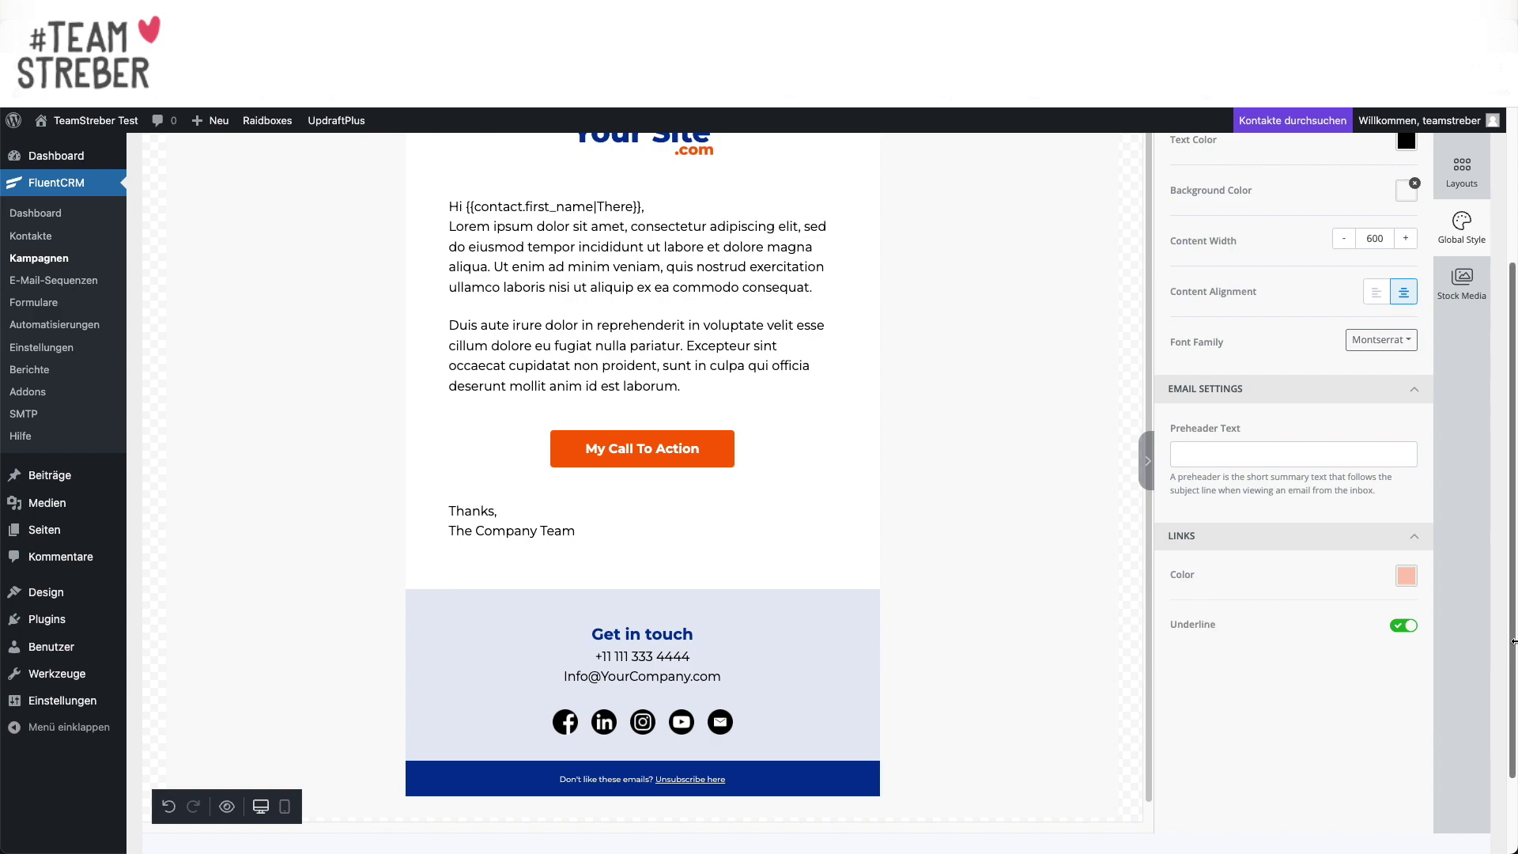
Step: Save the email body and dismiss the notification
scroll(1406, 613, "up", 3)
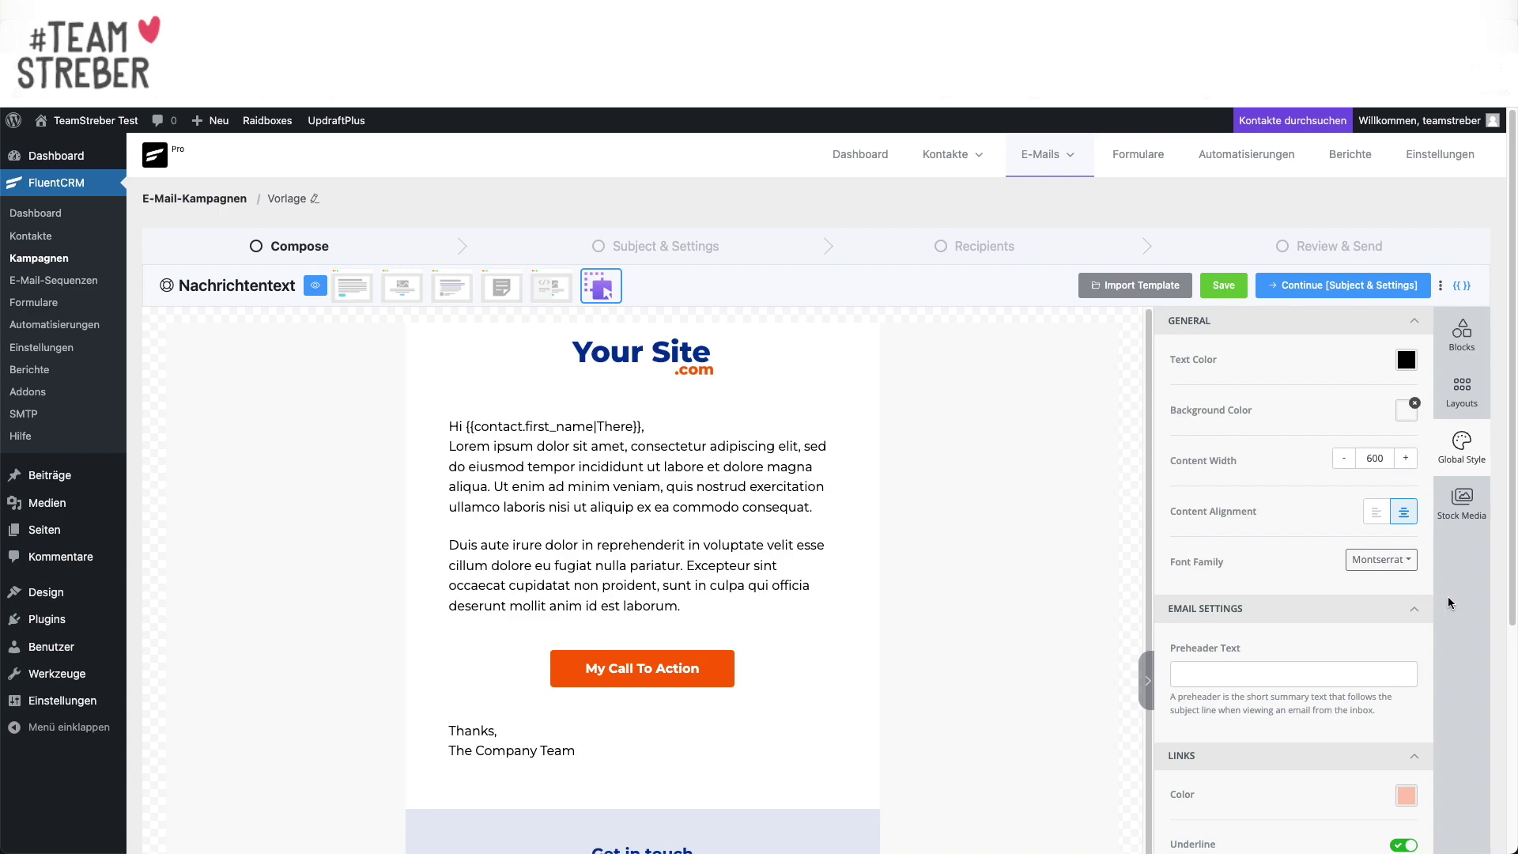
left_click(1223, 293)
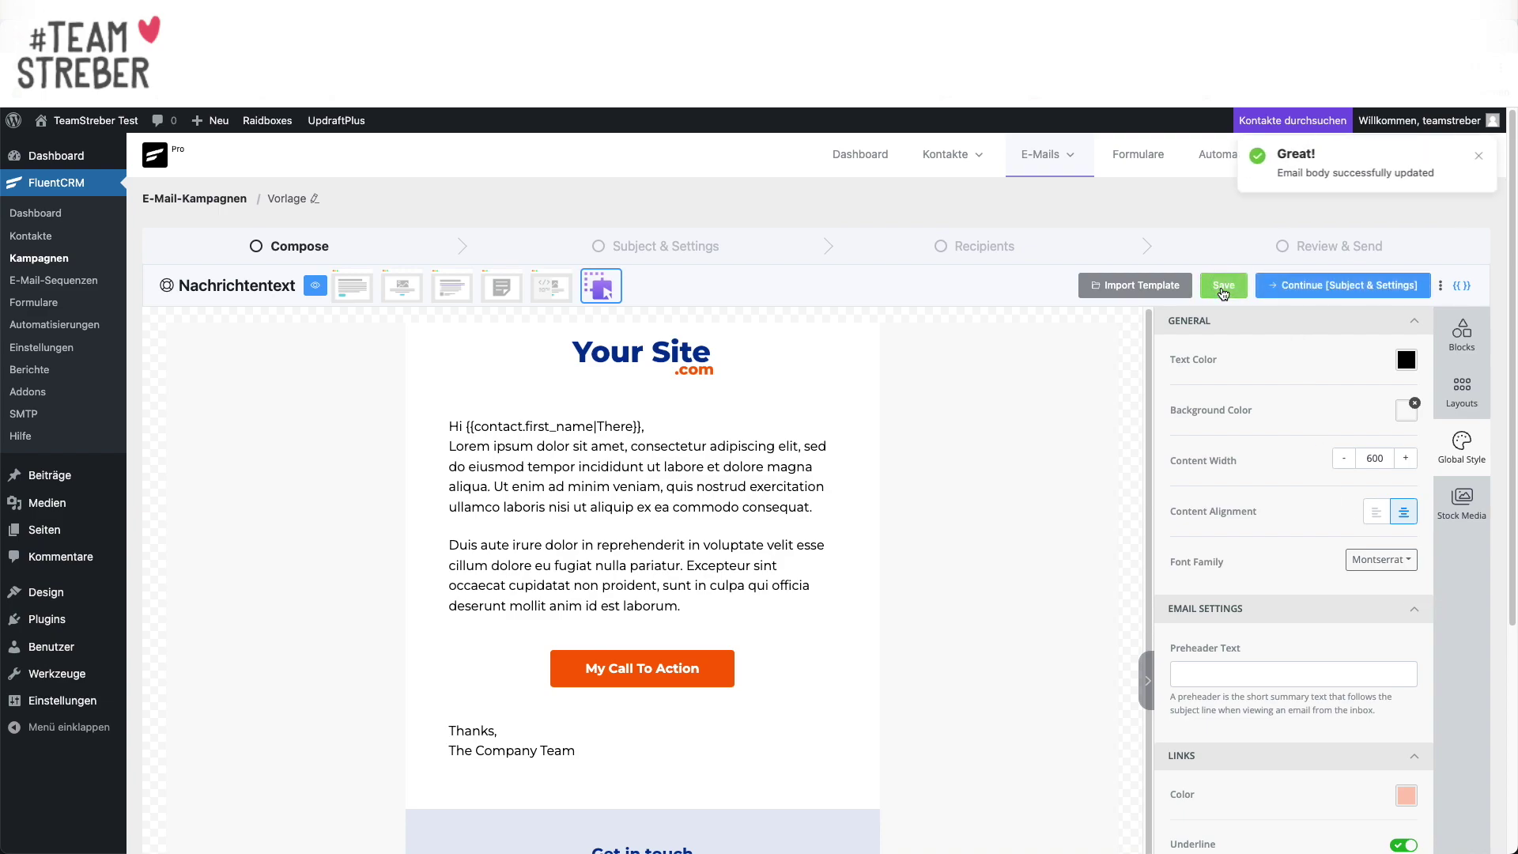
left_click(1481, 157)
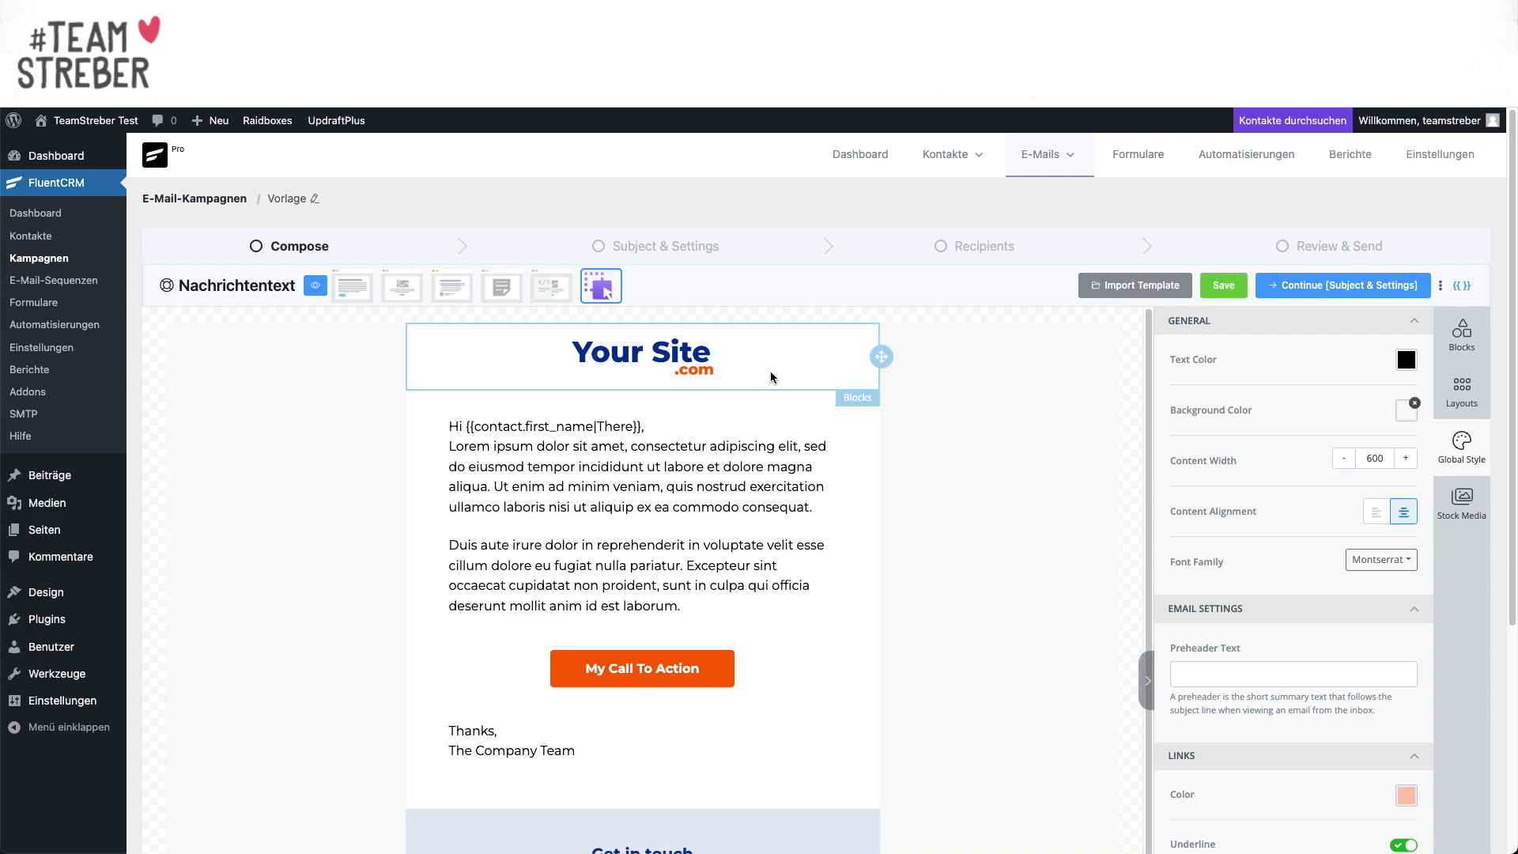
Step: Replace the sample logo in the email header with the #TEAMSTREBER logo from the media library
left_click(662, 358)
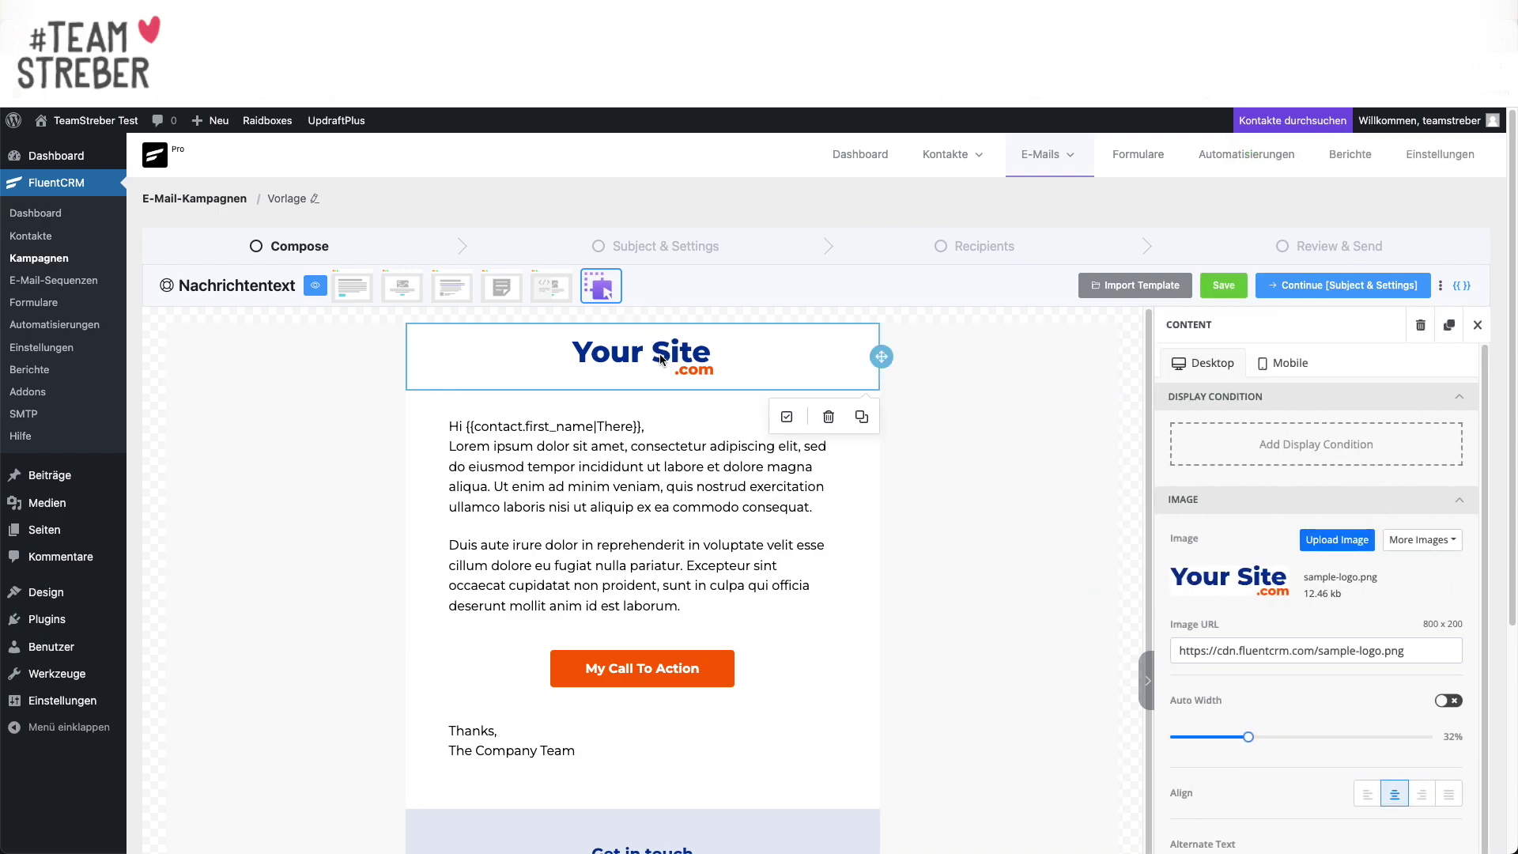
left_click(1358, 548)
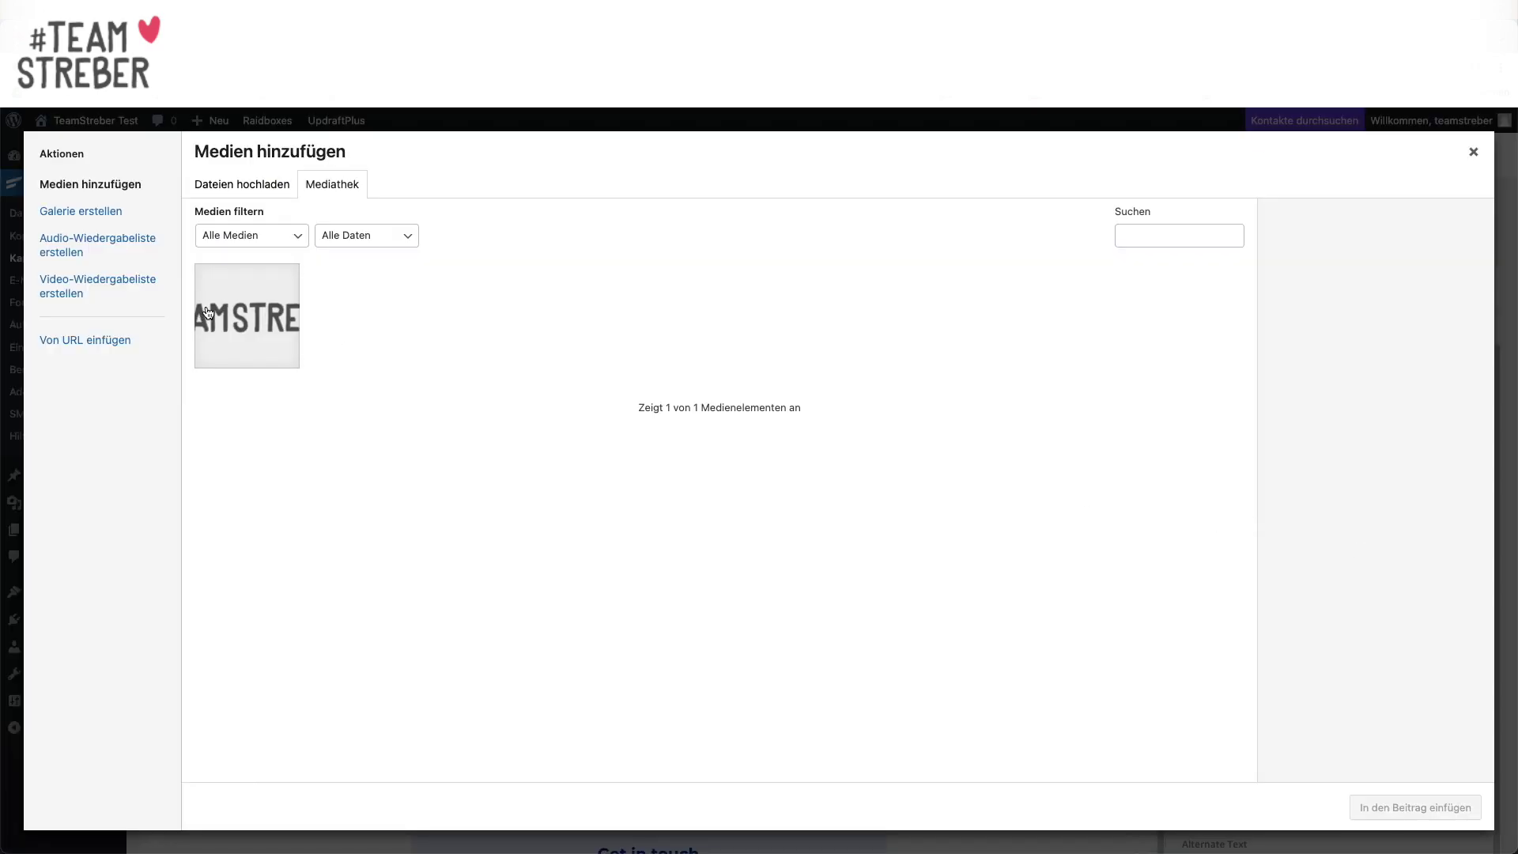
left_click(204, 310)
left_click(1373, 806)
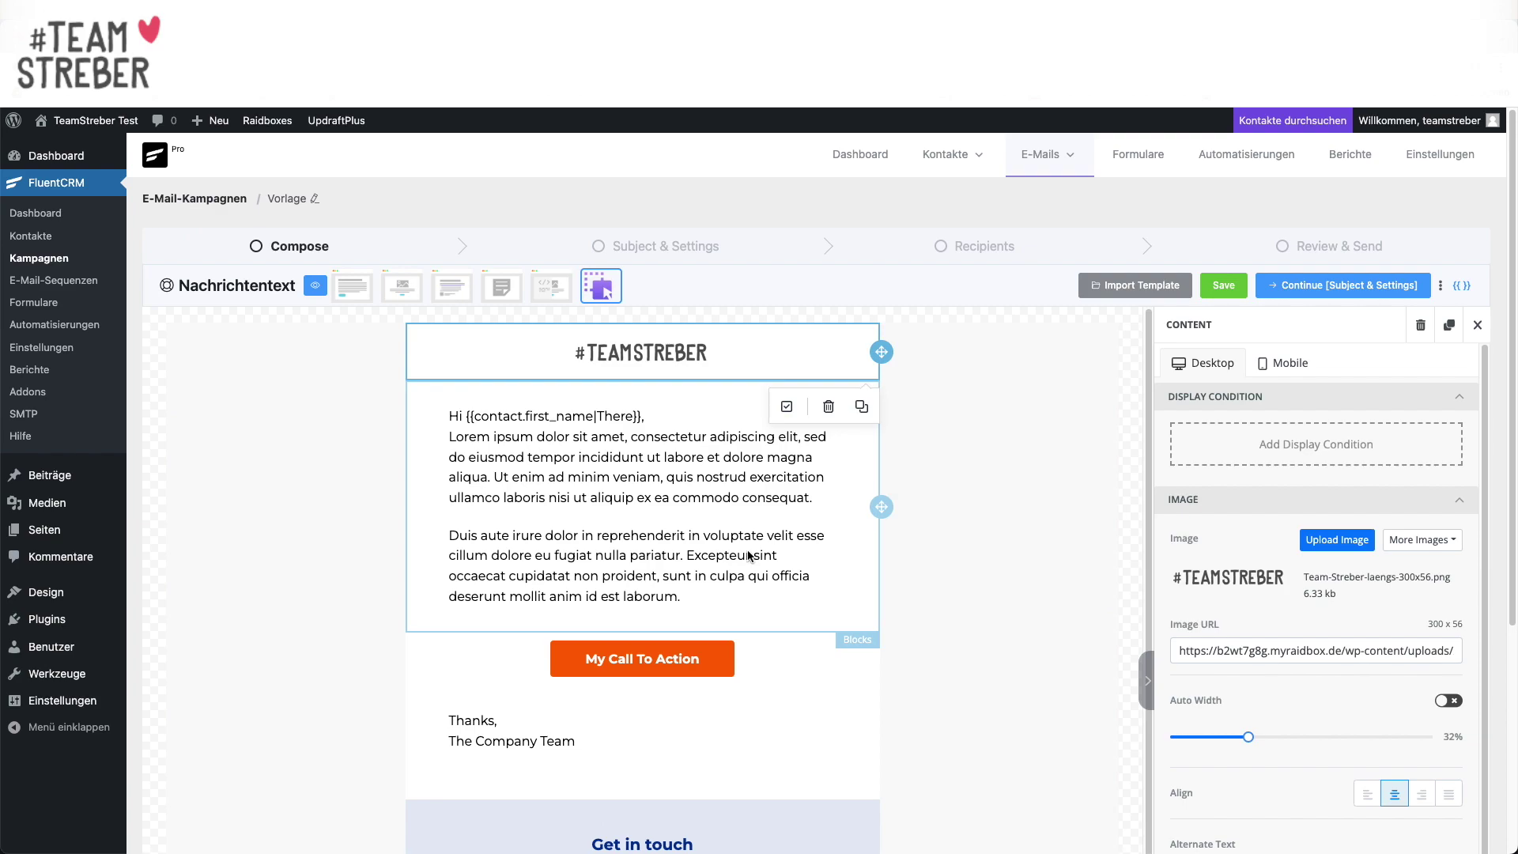
Step: Set the background color of the "My Call To Action" button to hex ffc8b2
left_click(746, 651)
scroll(1261, 680, "down", 4)
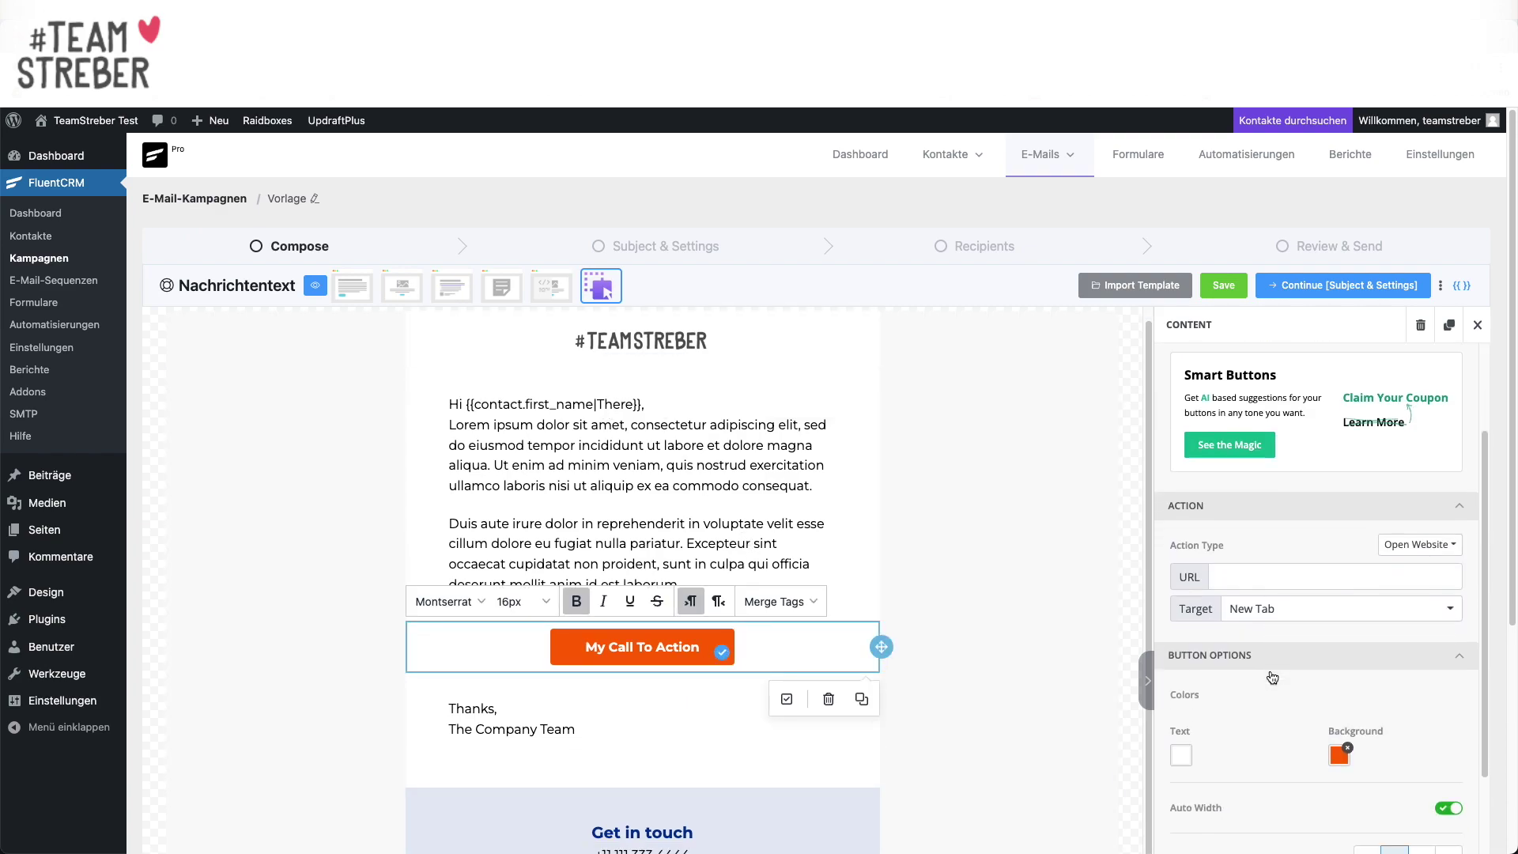
left_click(1335, 661)
scroll(1262, 779, "down", 1)
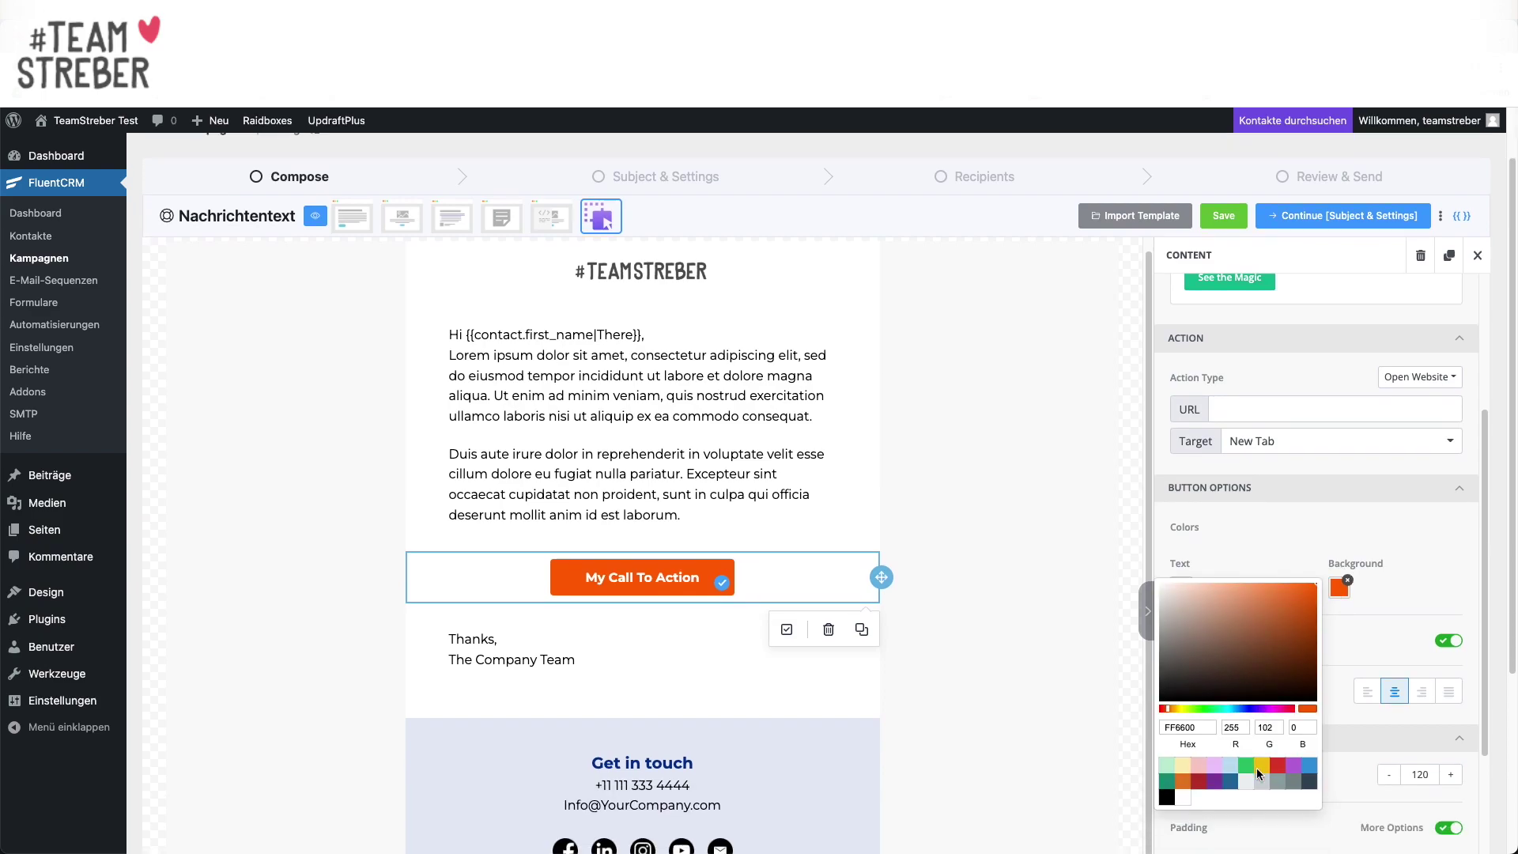
left_click(1179, 726)
type("ffc8b2")
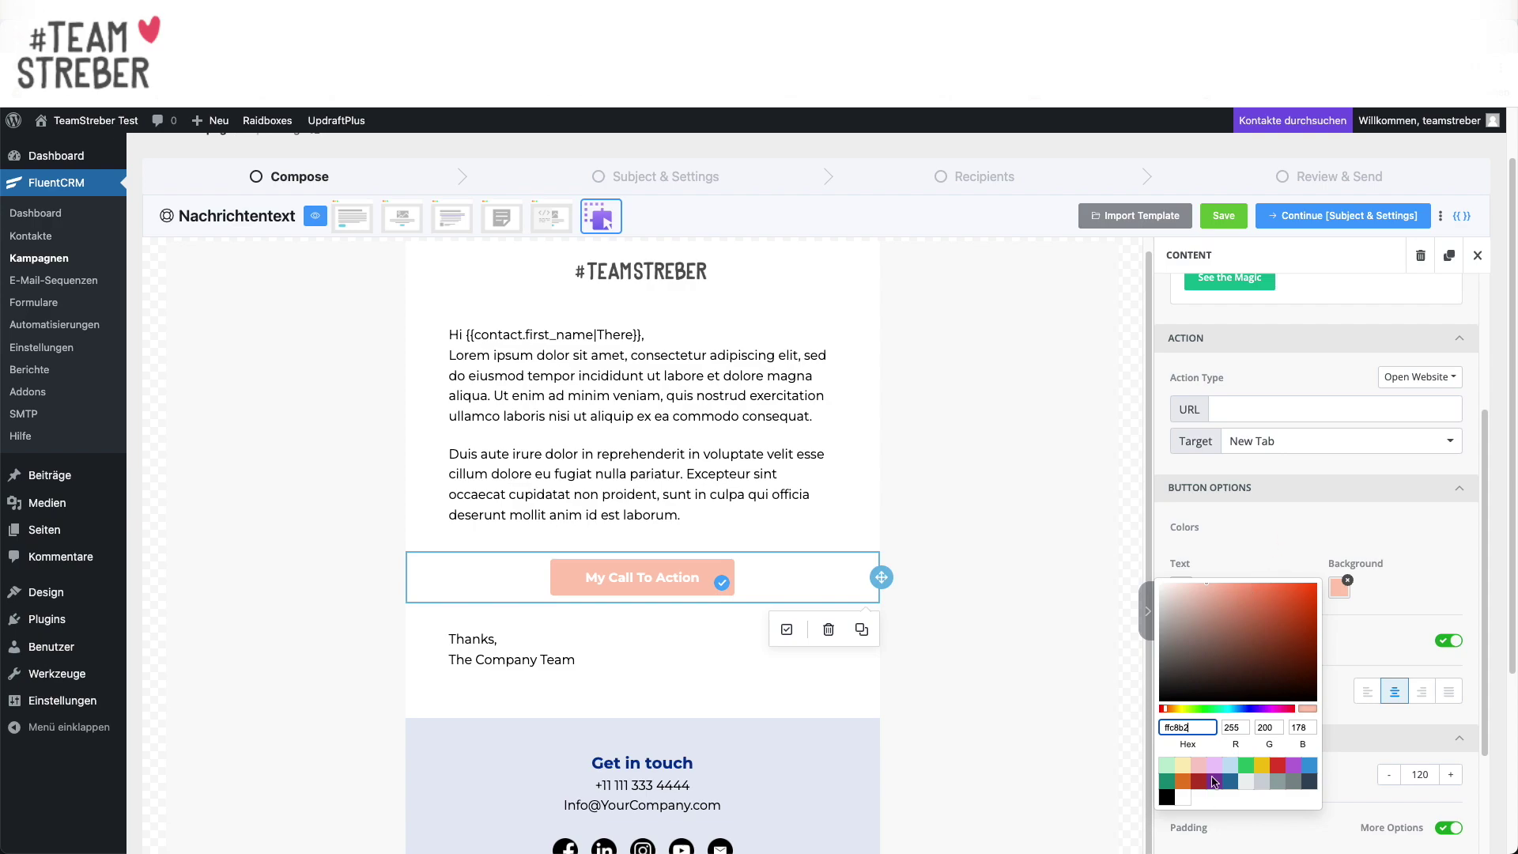
left_click(1300, 546)
Step: Set the text color of the call-to-action button to black
left_click(1184, 587)
left_click(1009, 797)
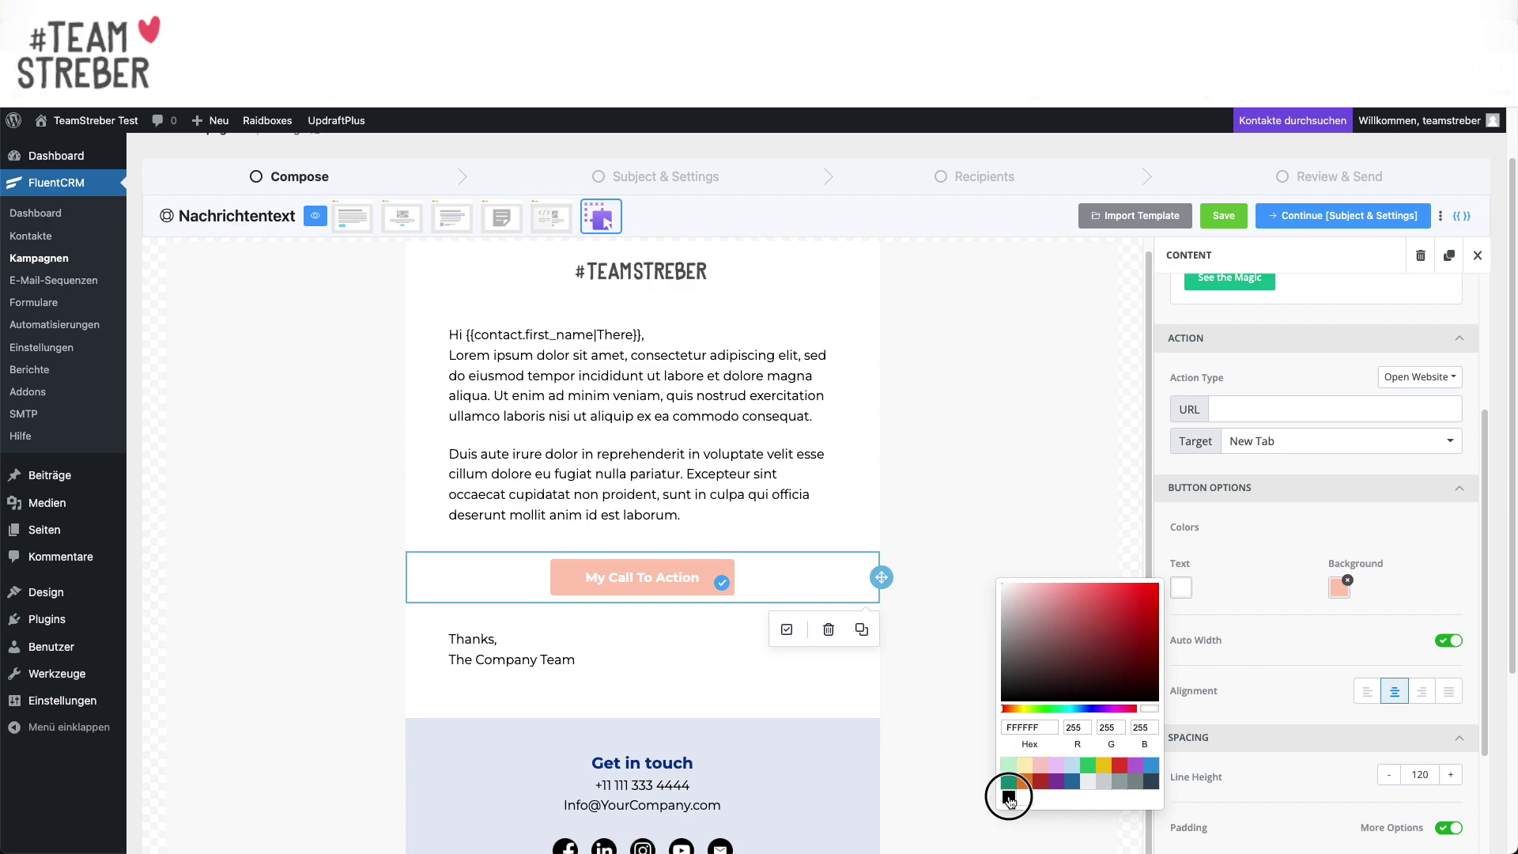
left_click(1229, 527)
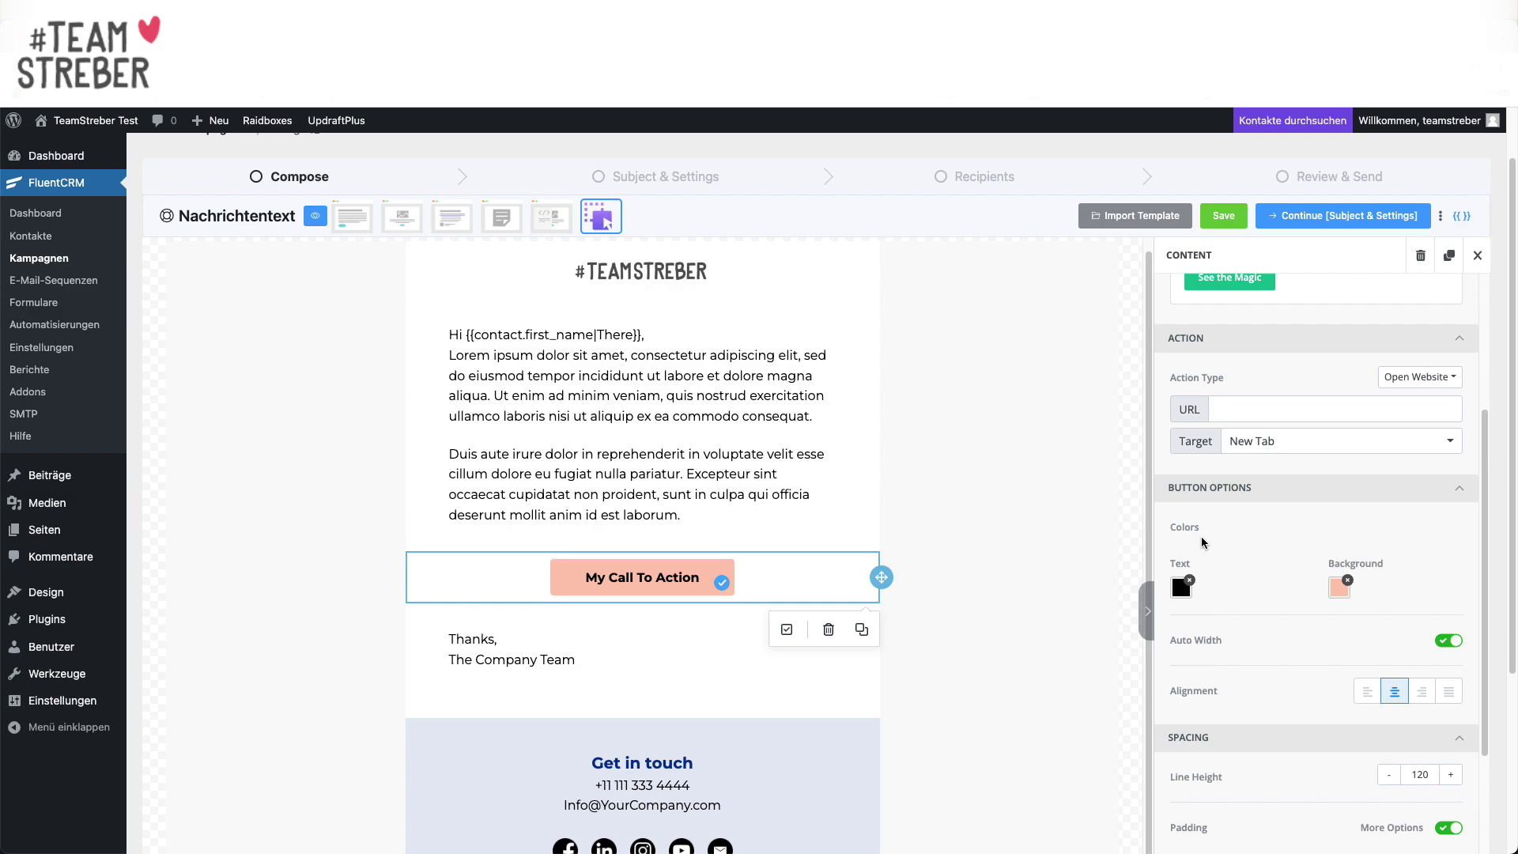
Step: Remove the Facebook entry from the social icons in the email's contact section
scroll(1199, 544, "down", 2)
scroll(1199, 544, "down", 4)
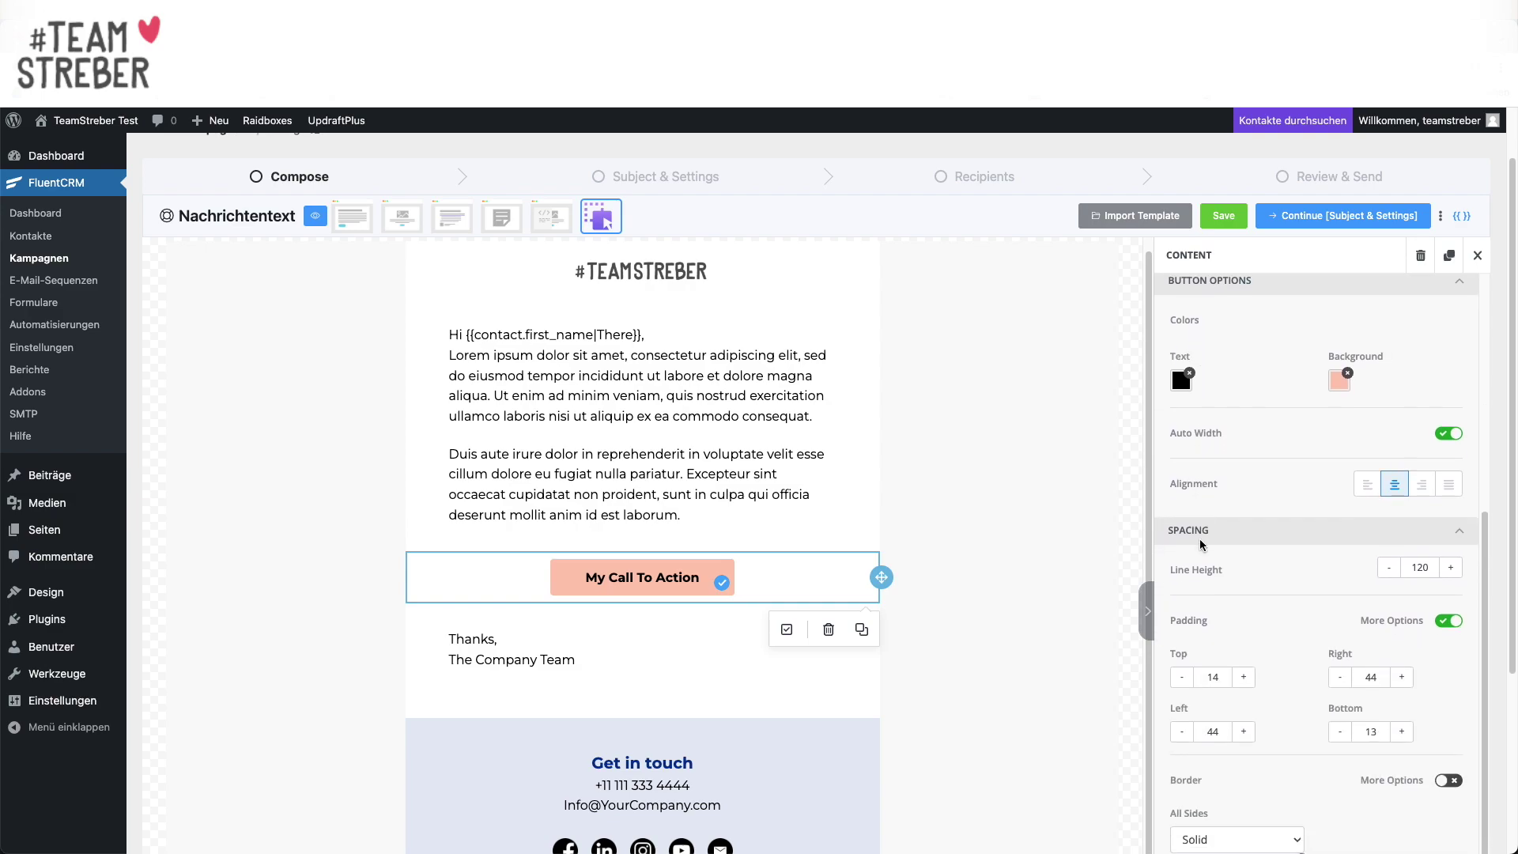
scroll(1200, 545, "down", 7)
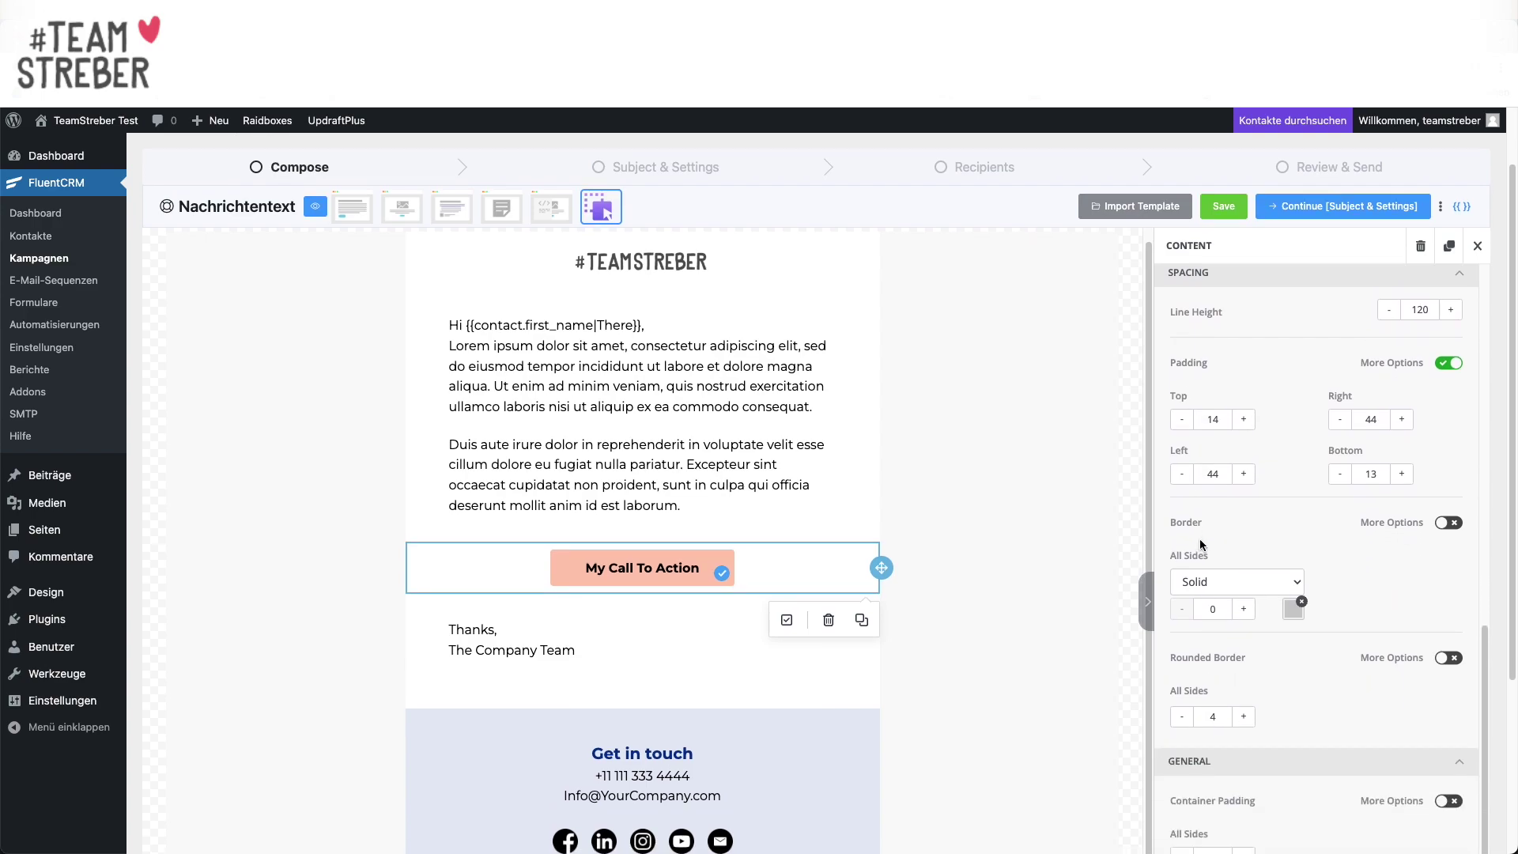
scroll(1200, 545, "down", 3)
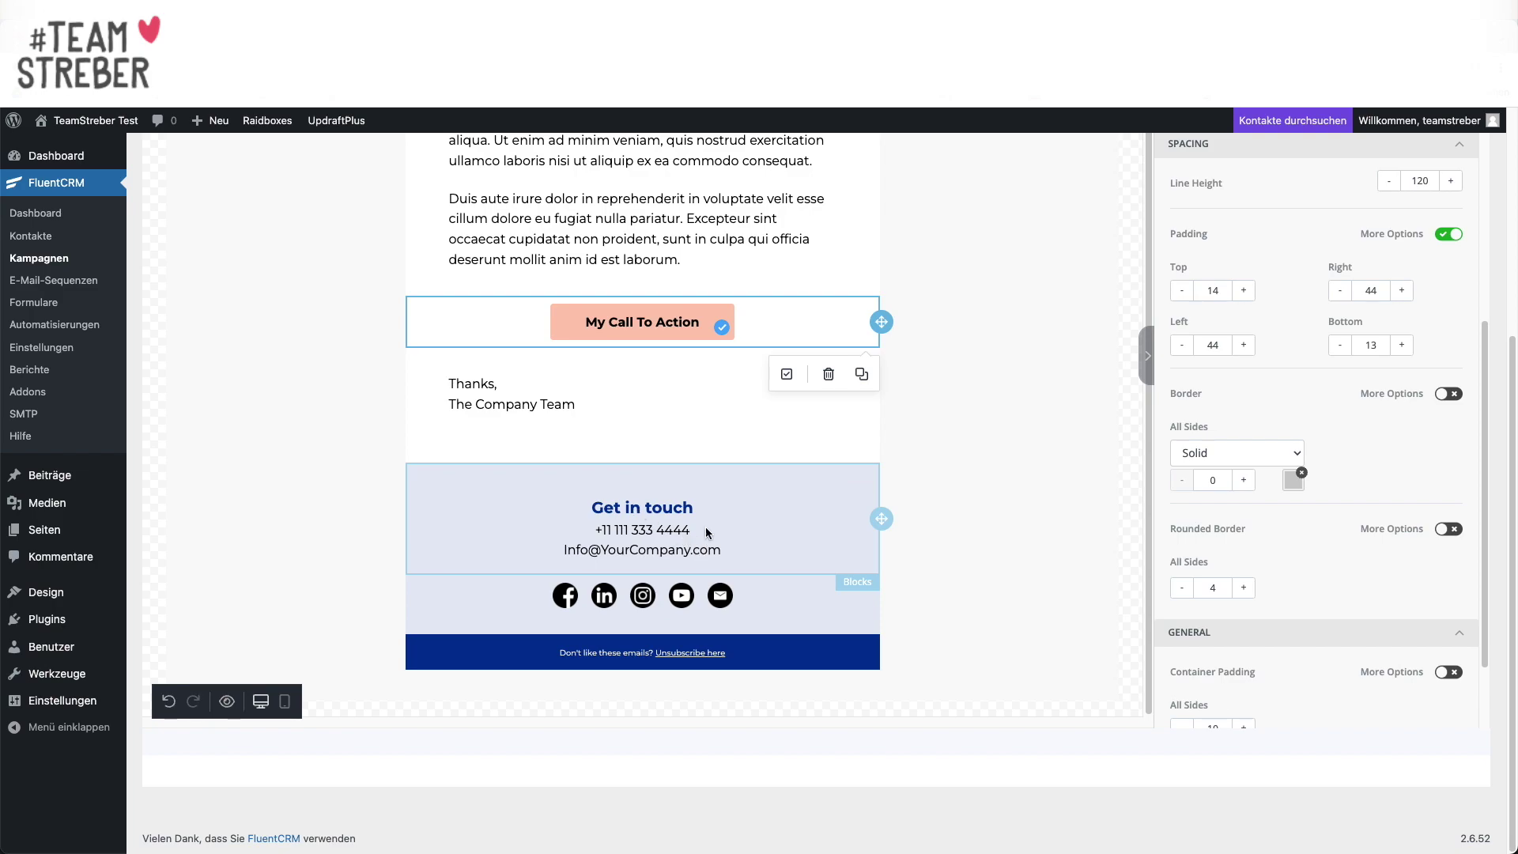
left_click(616, 601)
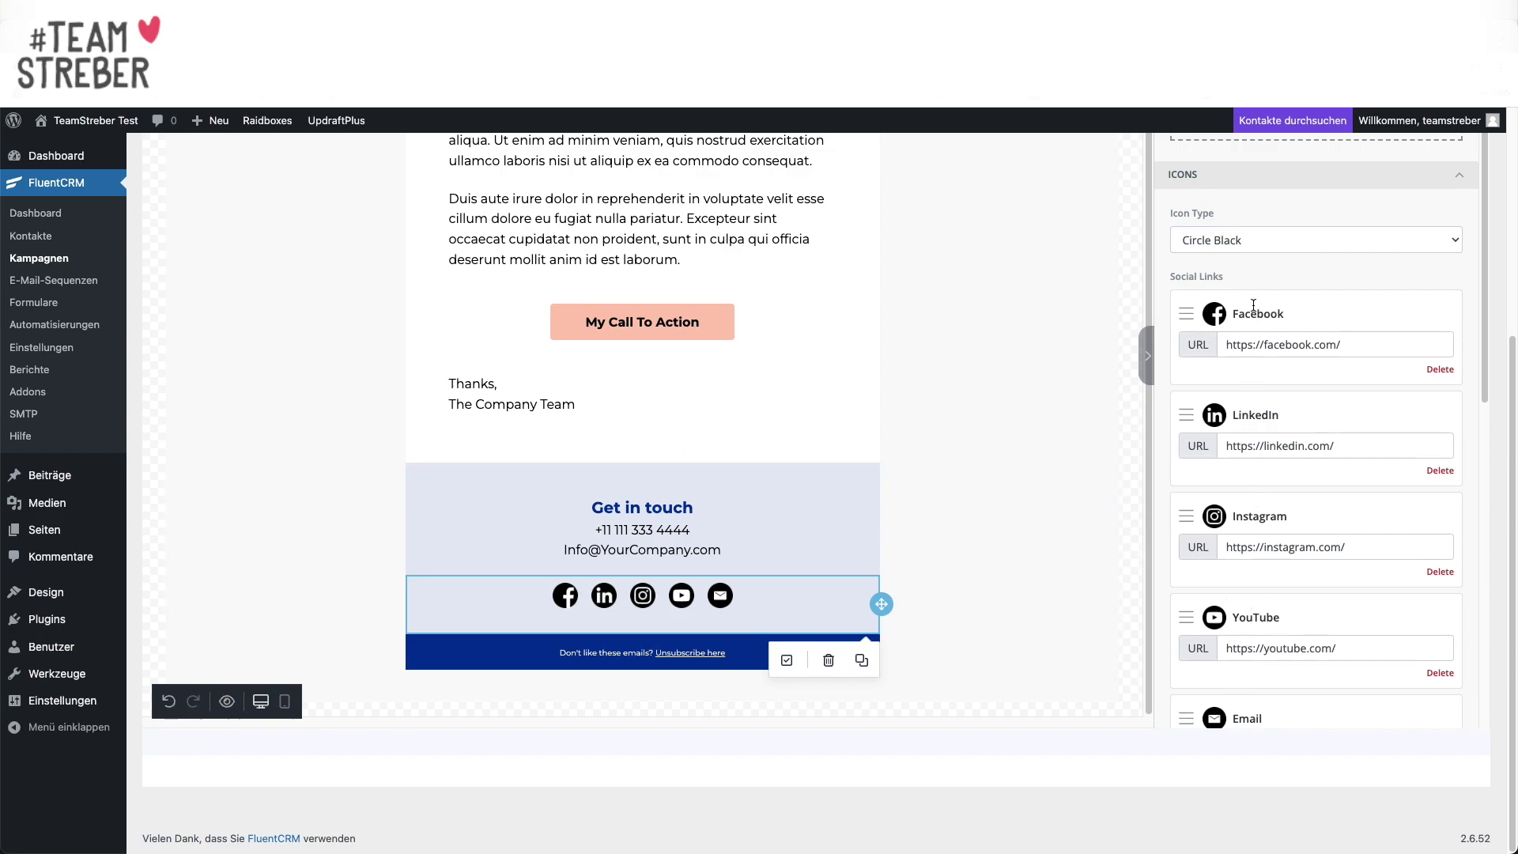
left_click(1434, 376)
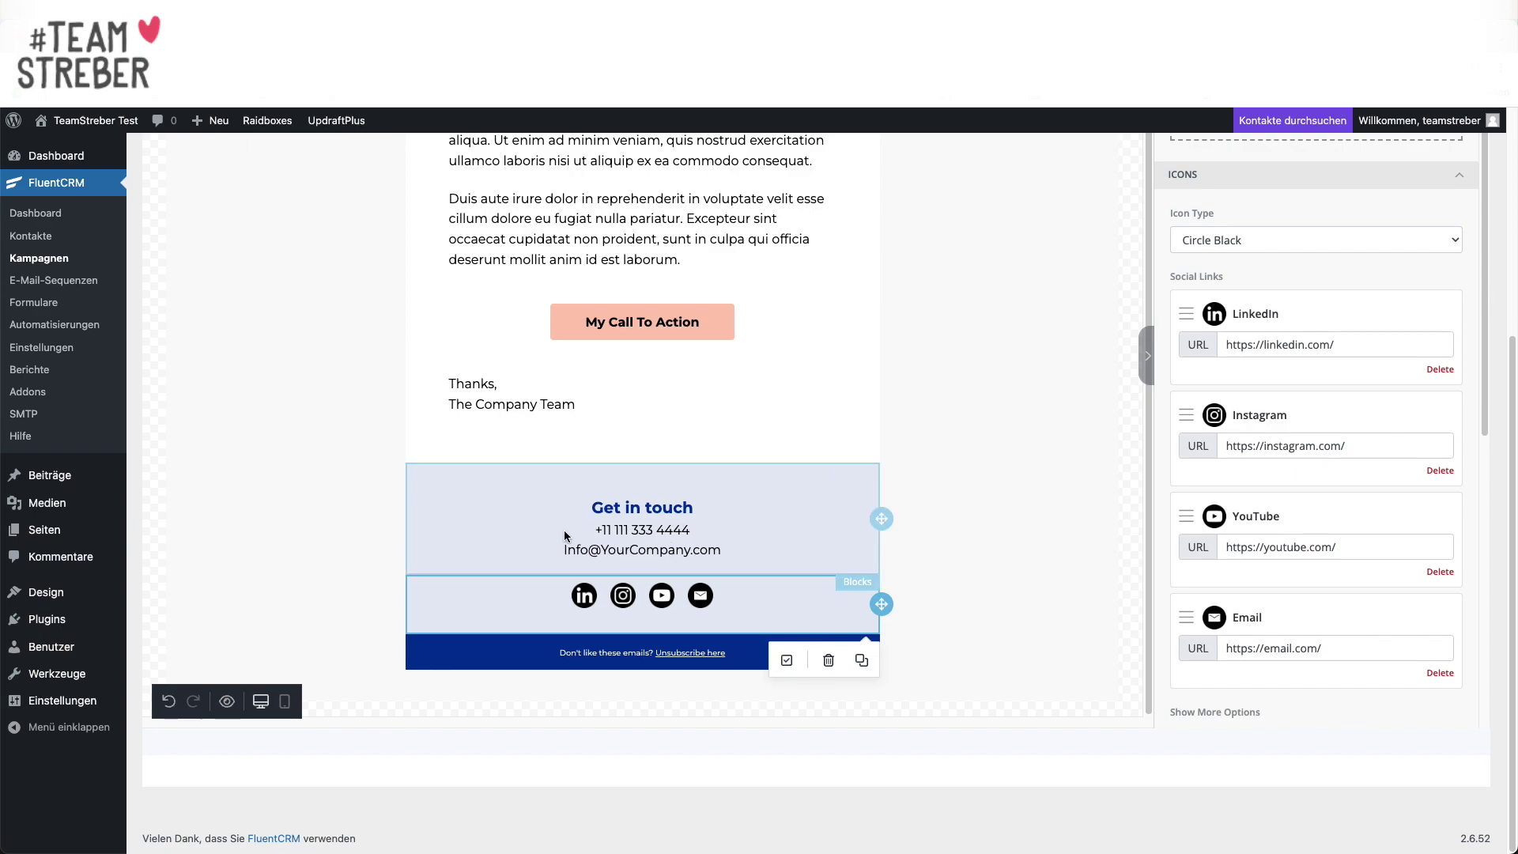
Step: Enlarge the Email Footer Text editor in the email settings and delete all of its content
scroll(565, 536, "up", 8)
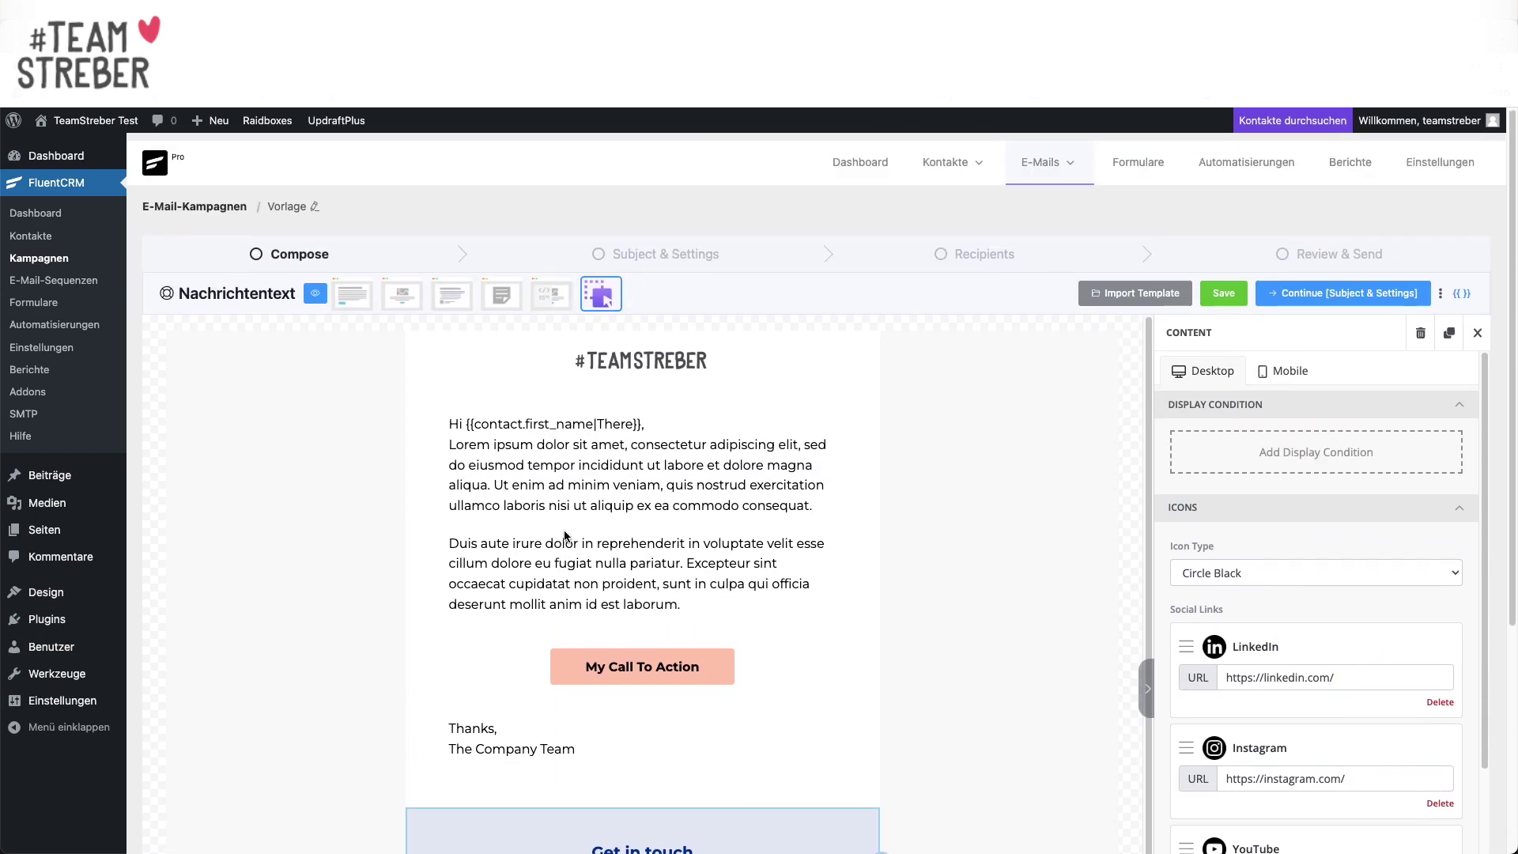
scroll(566, 536, "down", 5)
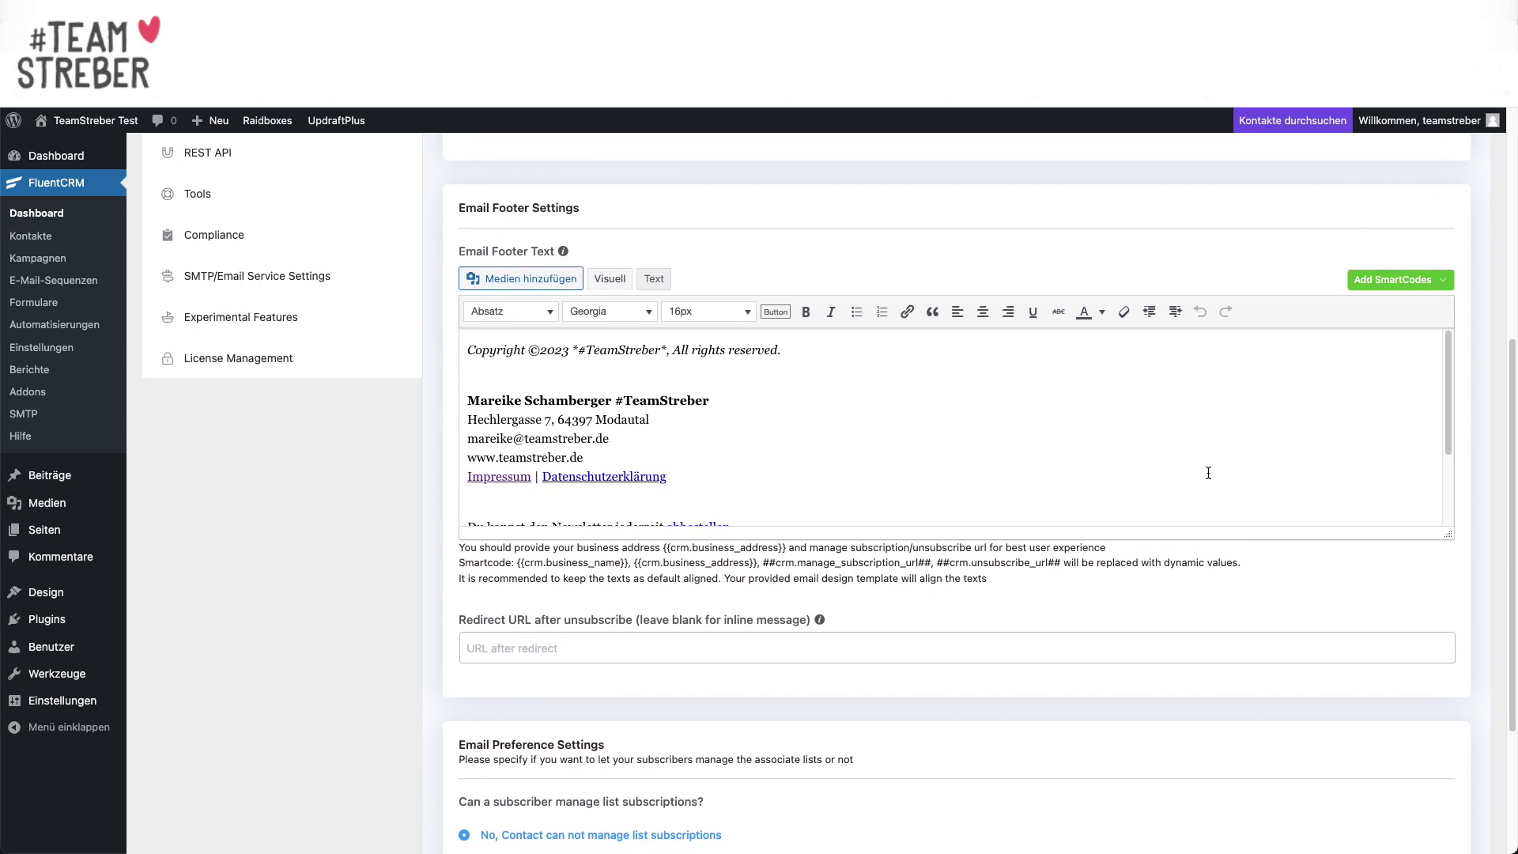
left_click_drag(1449, 536, 1439, 672)
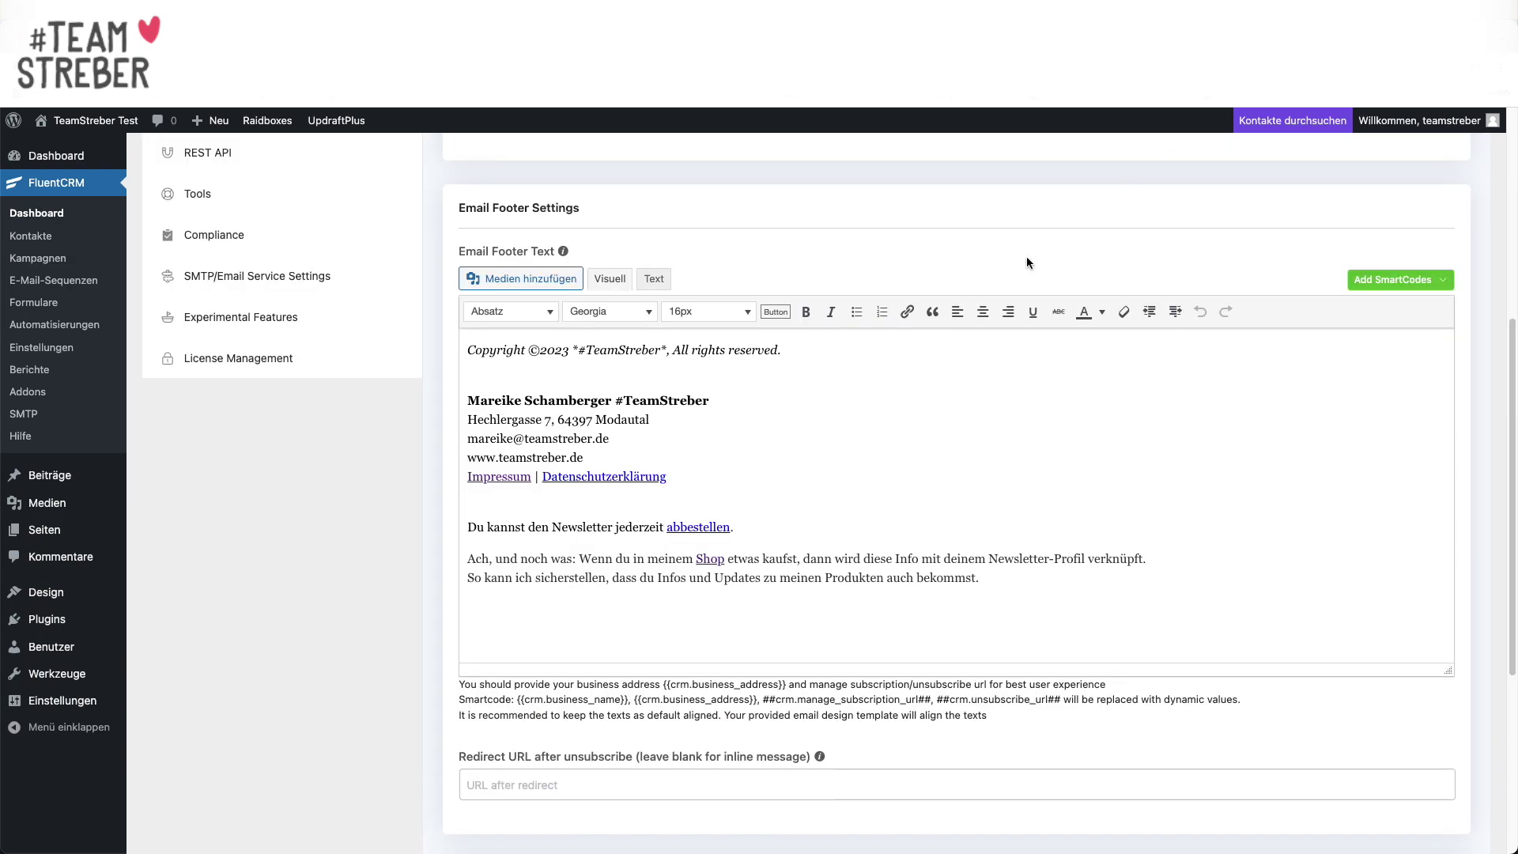
left_click(830, 397)
key("super+a")
key("BackSpace")
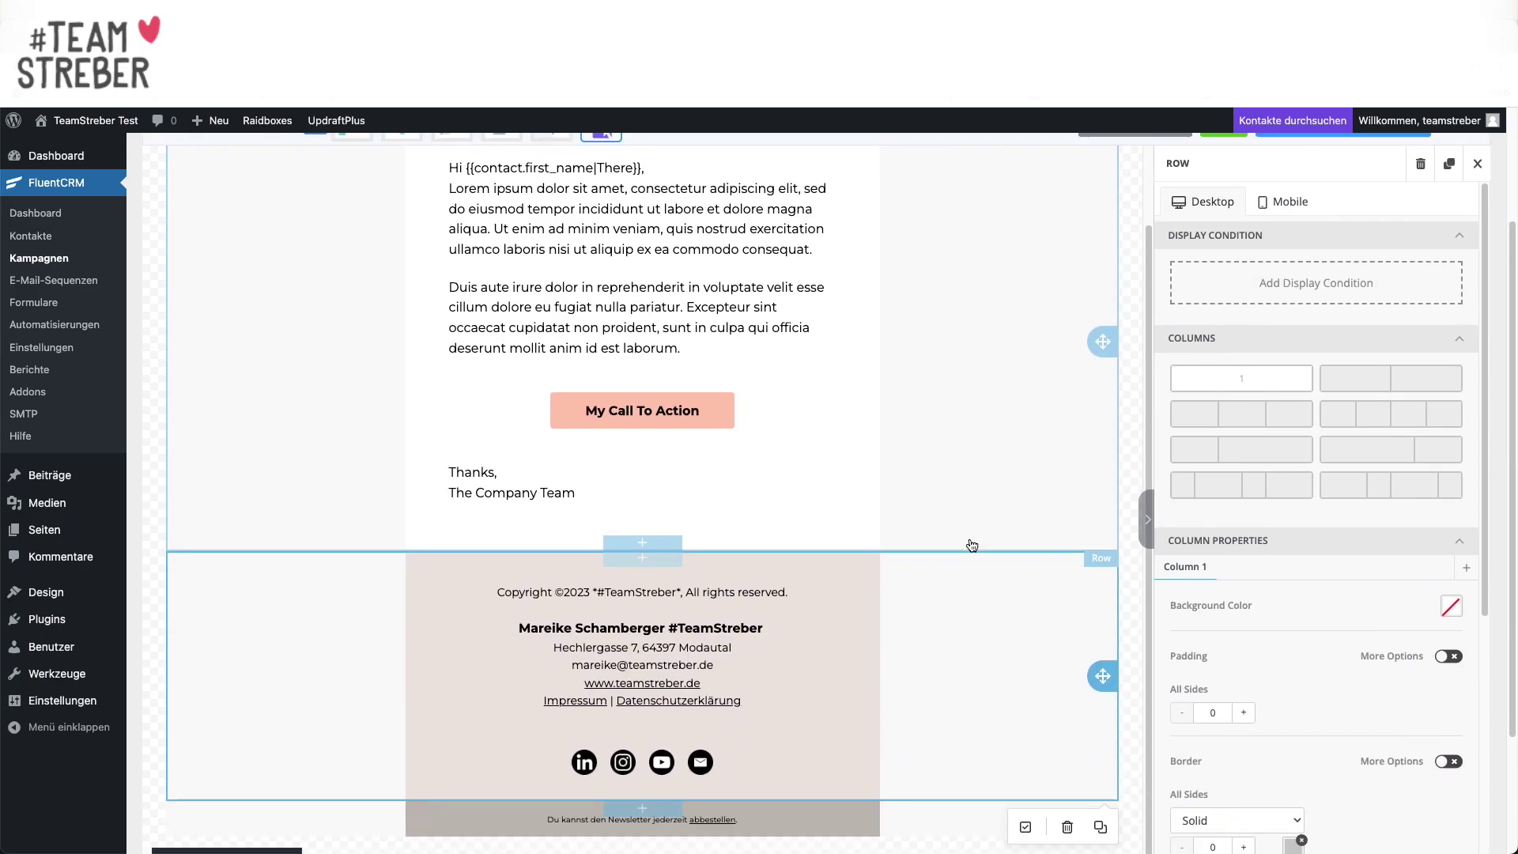
scroll(695, 547, "down", 3)
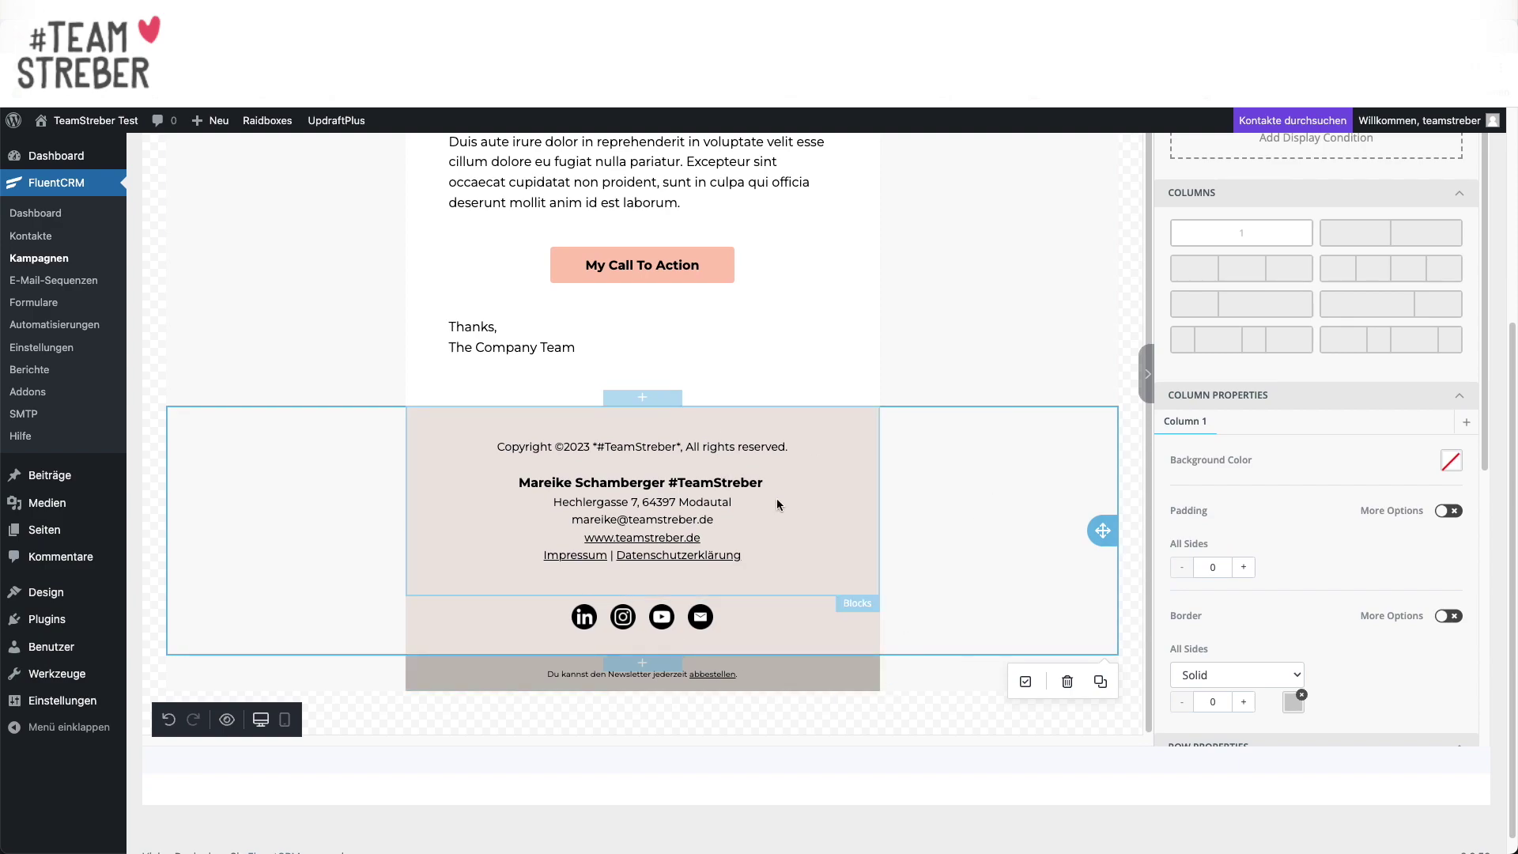
Step: Save the email body, close the row settings and check the available layouts and content blocks
scroll(830, 466, "up", 5)
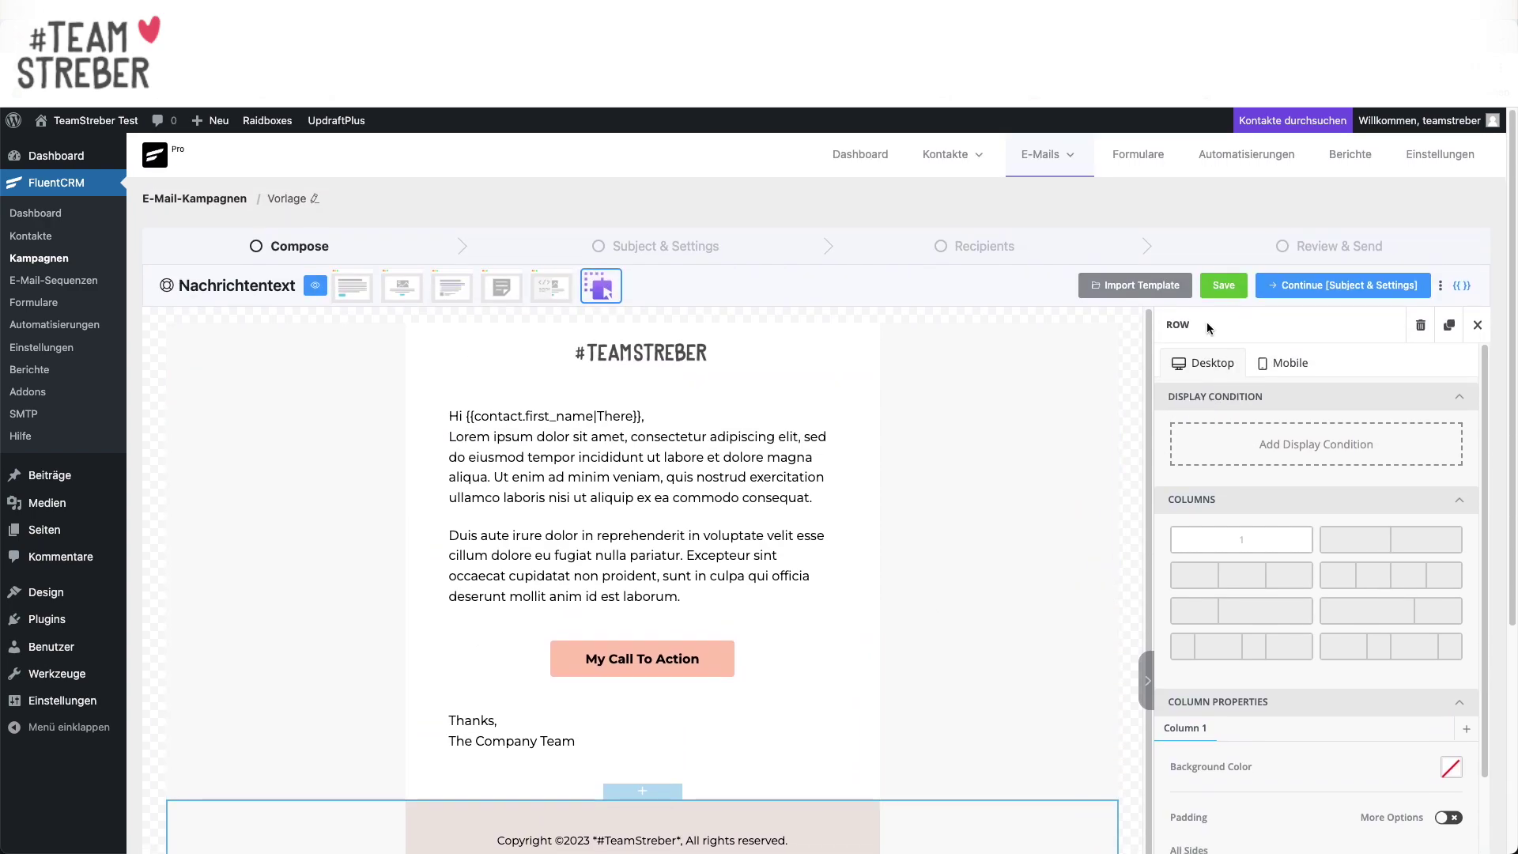
left_click(1223, 287)
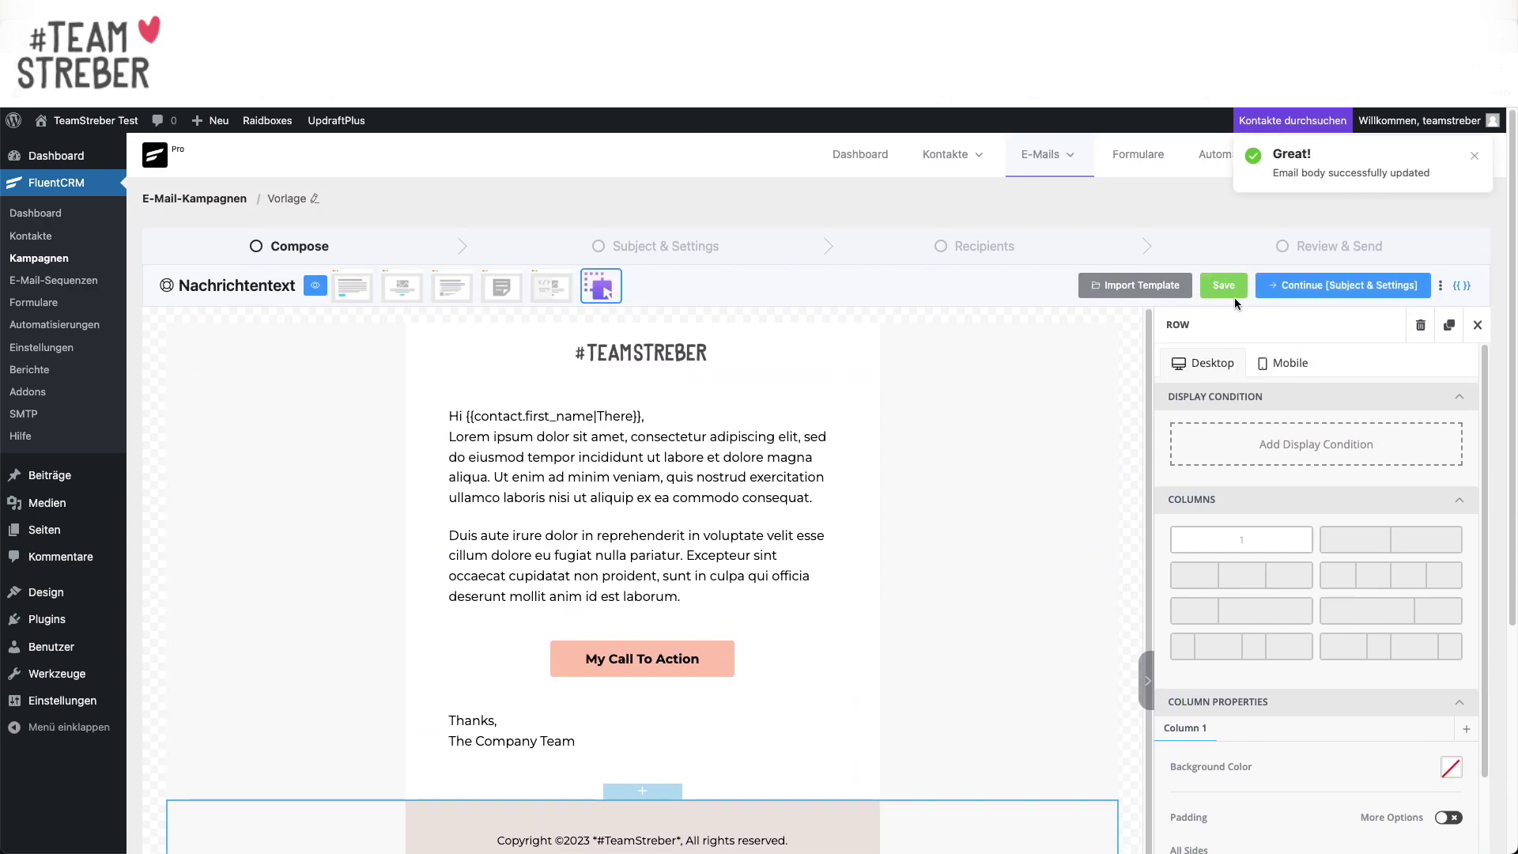
left_click(1476, 324)
scroll(773, 597, "down", 2)
scroll(773, 597, "up", 2)
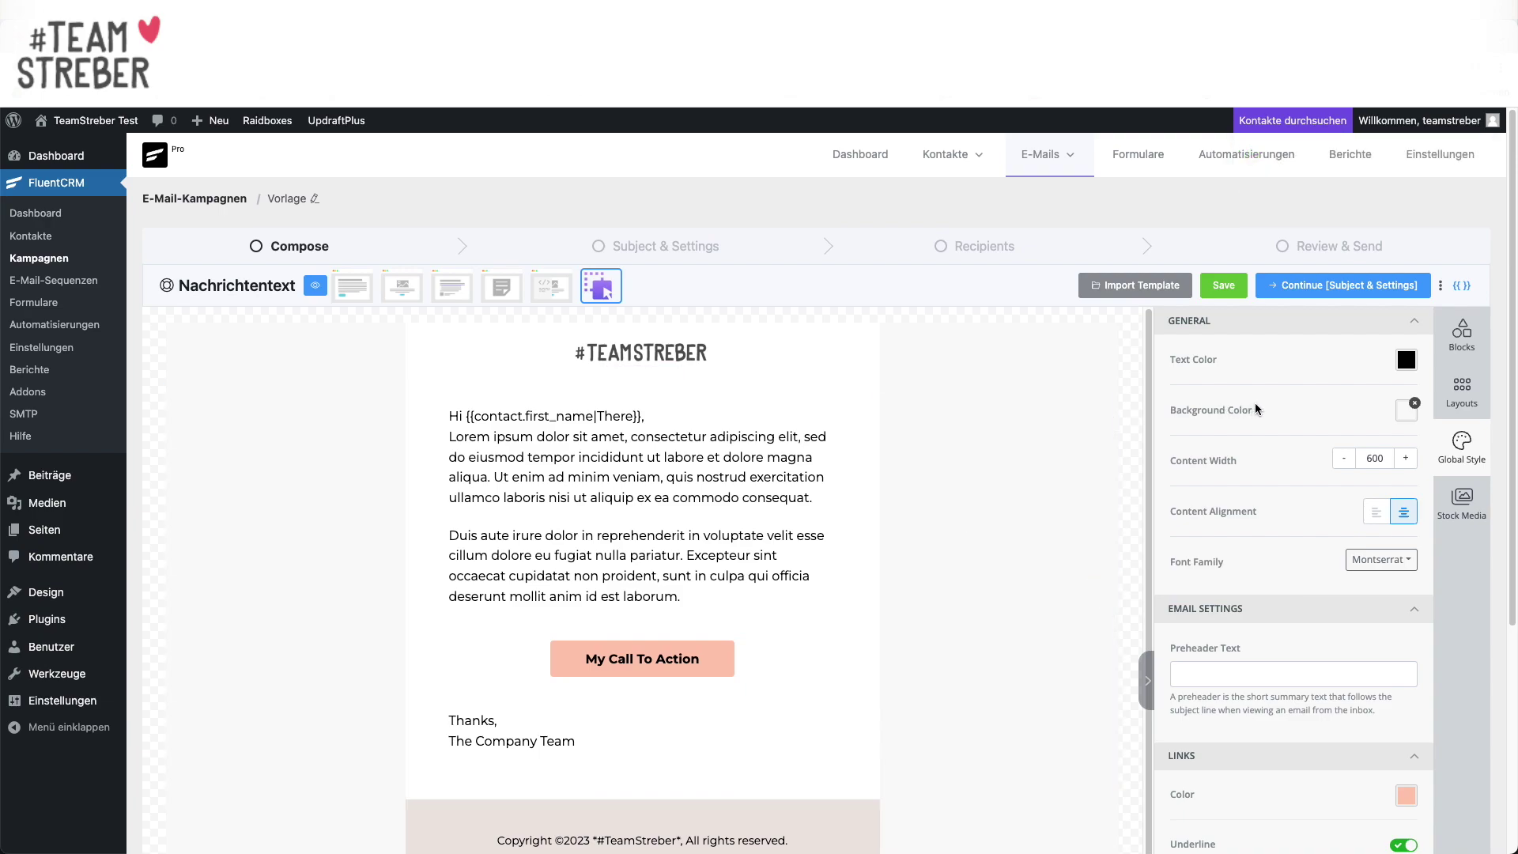
left_click(1452, 395)
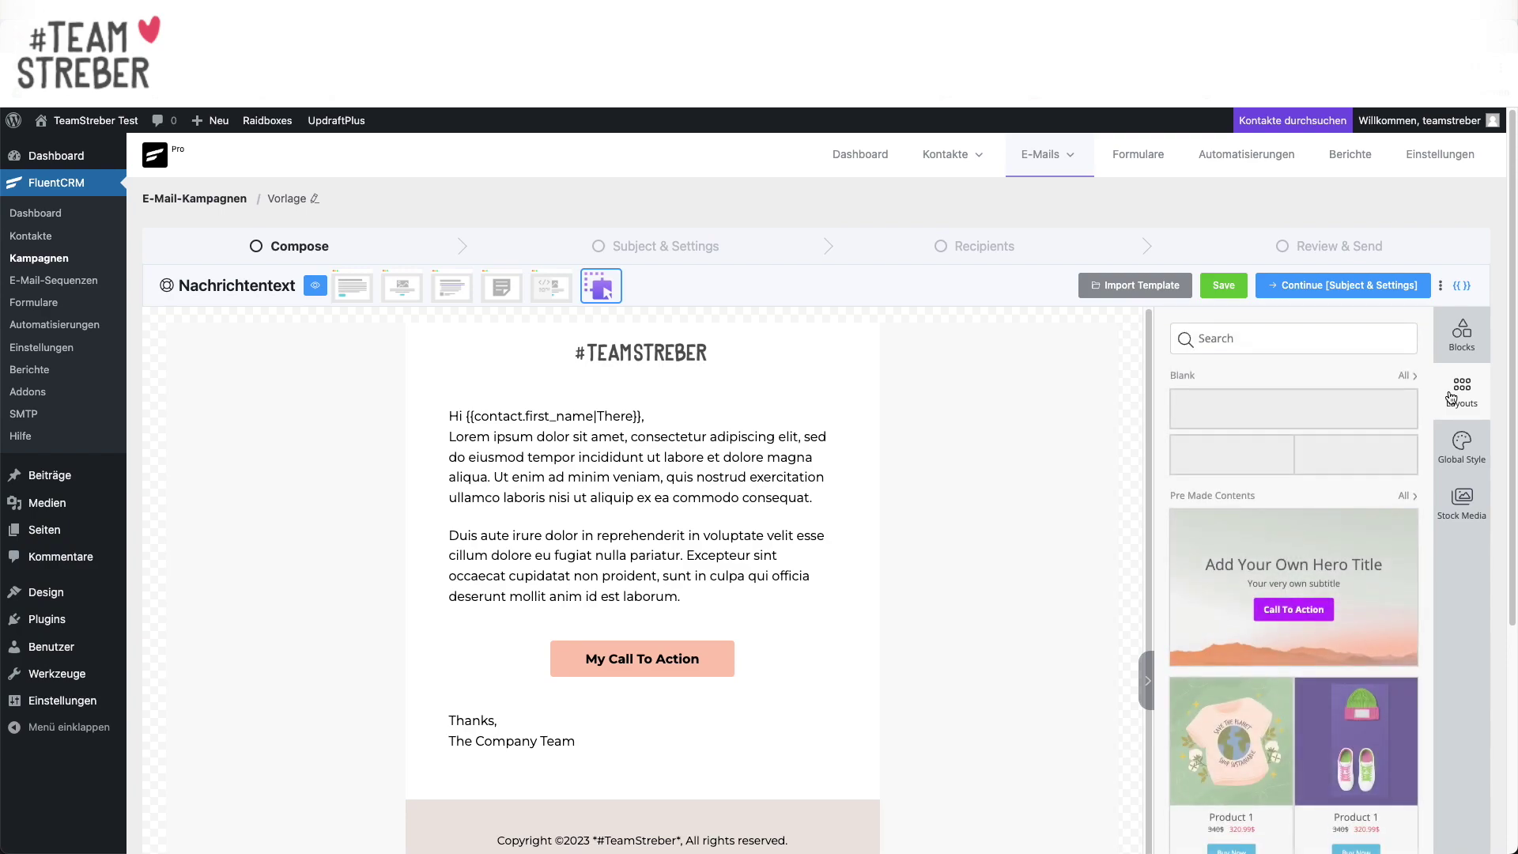
left_click(1461, 336)
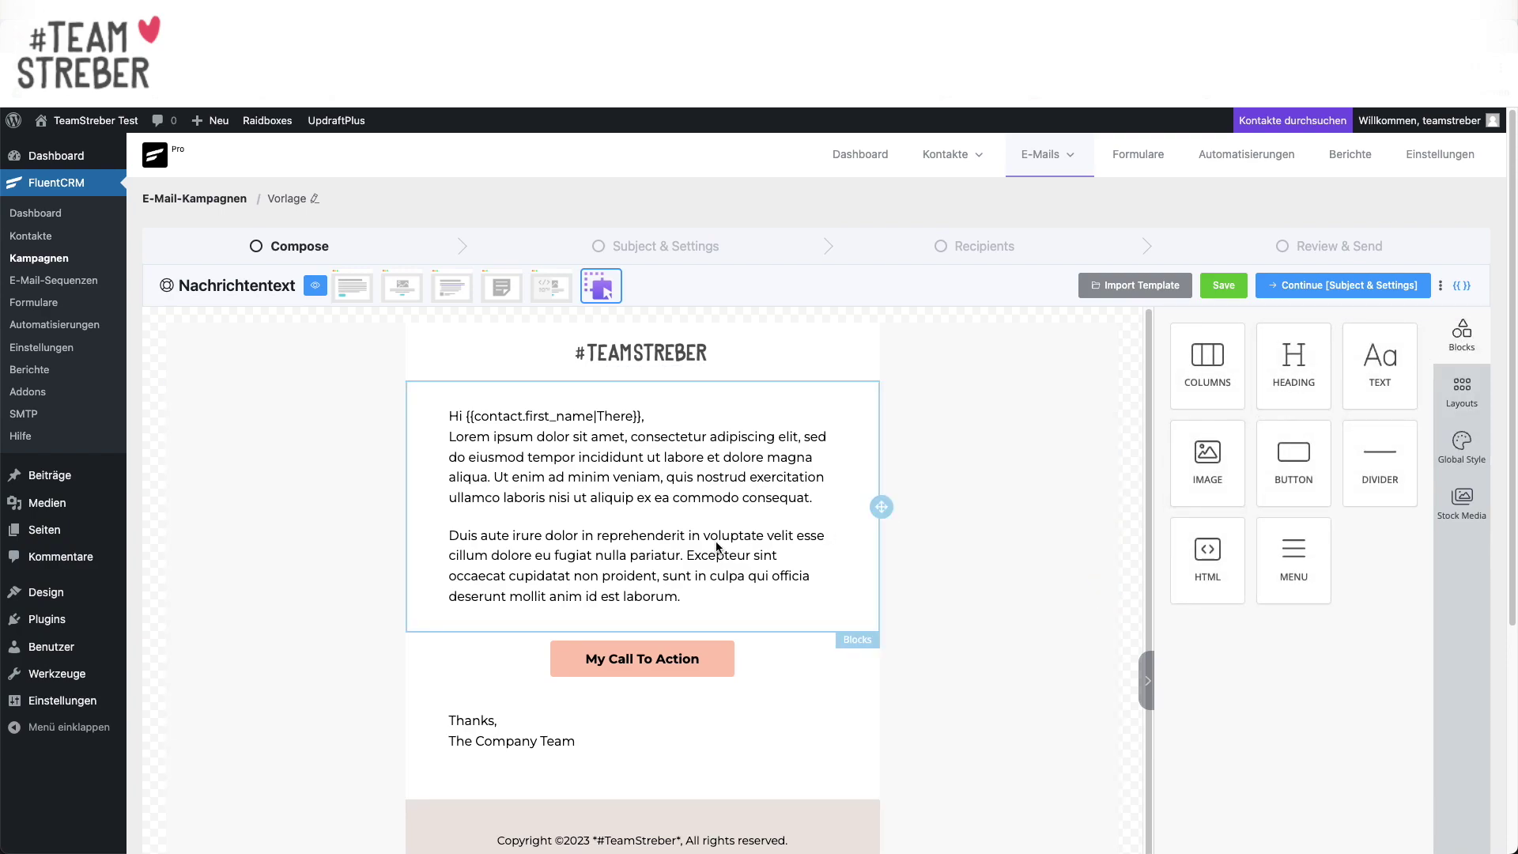
Step: Delete the second paragraph, starting "Duis aute irure dolor", from the email's main text block
left_click(656, 544)
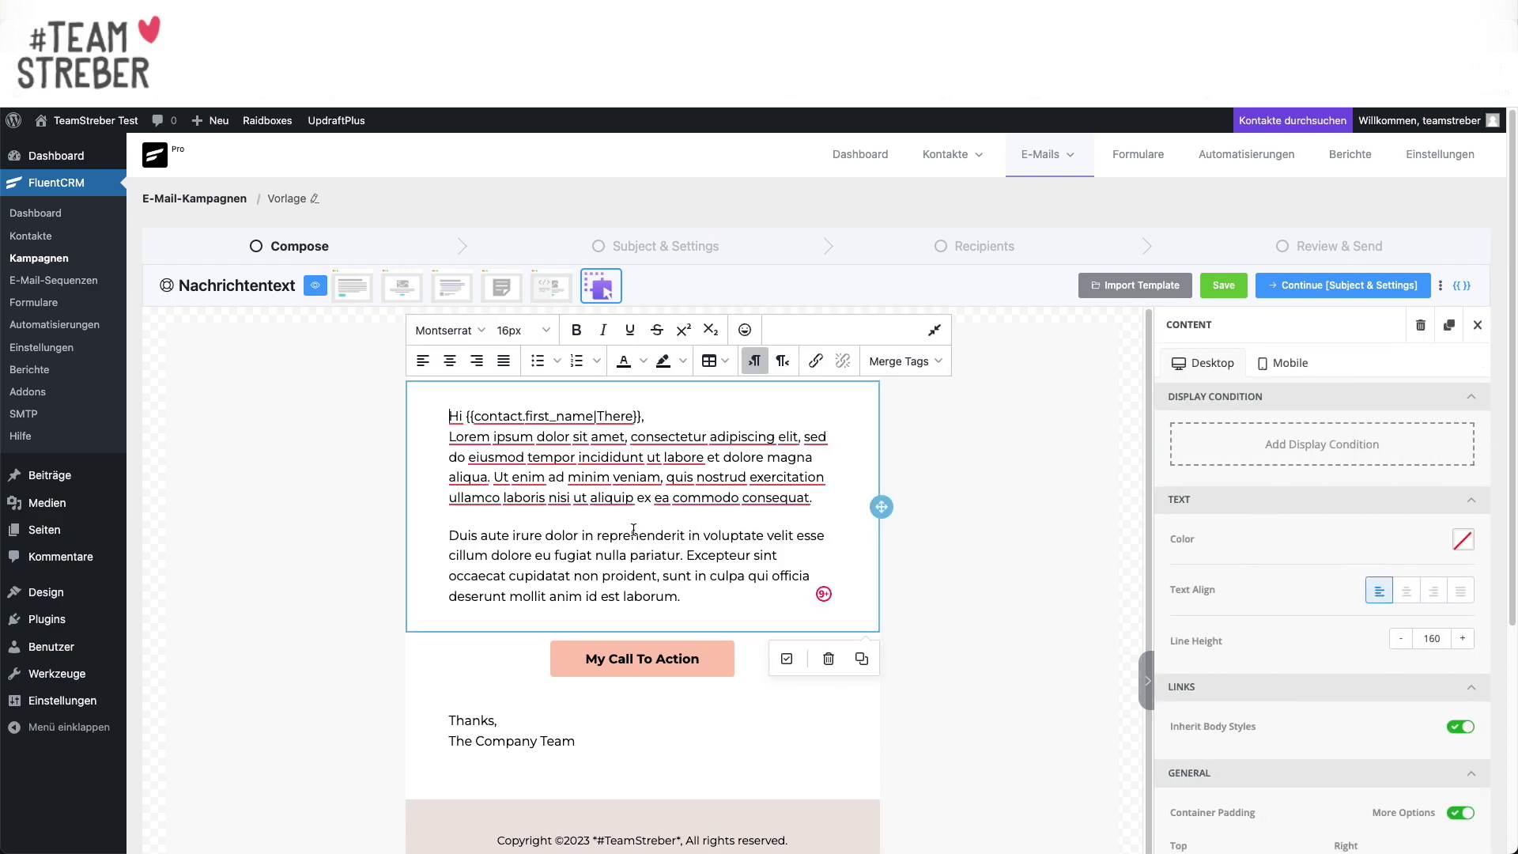
triple_click(632, 530)
key("BackSpace")
key("BackSpace")
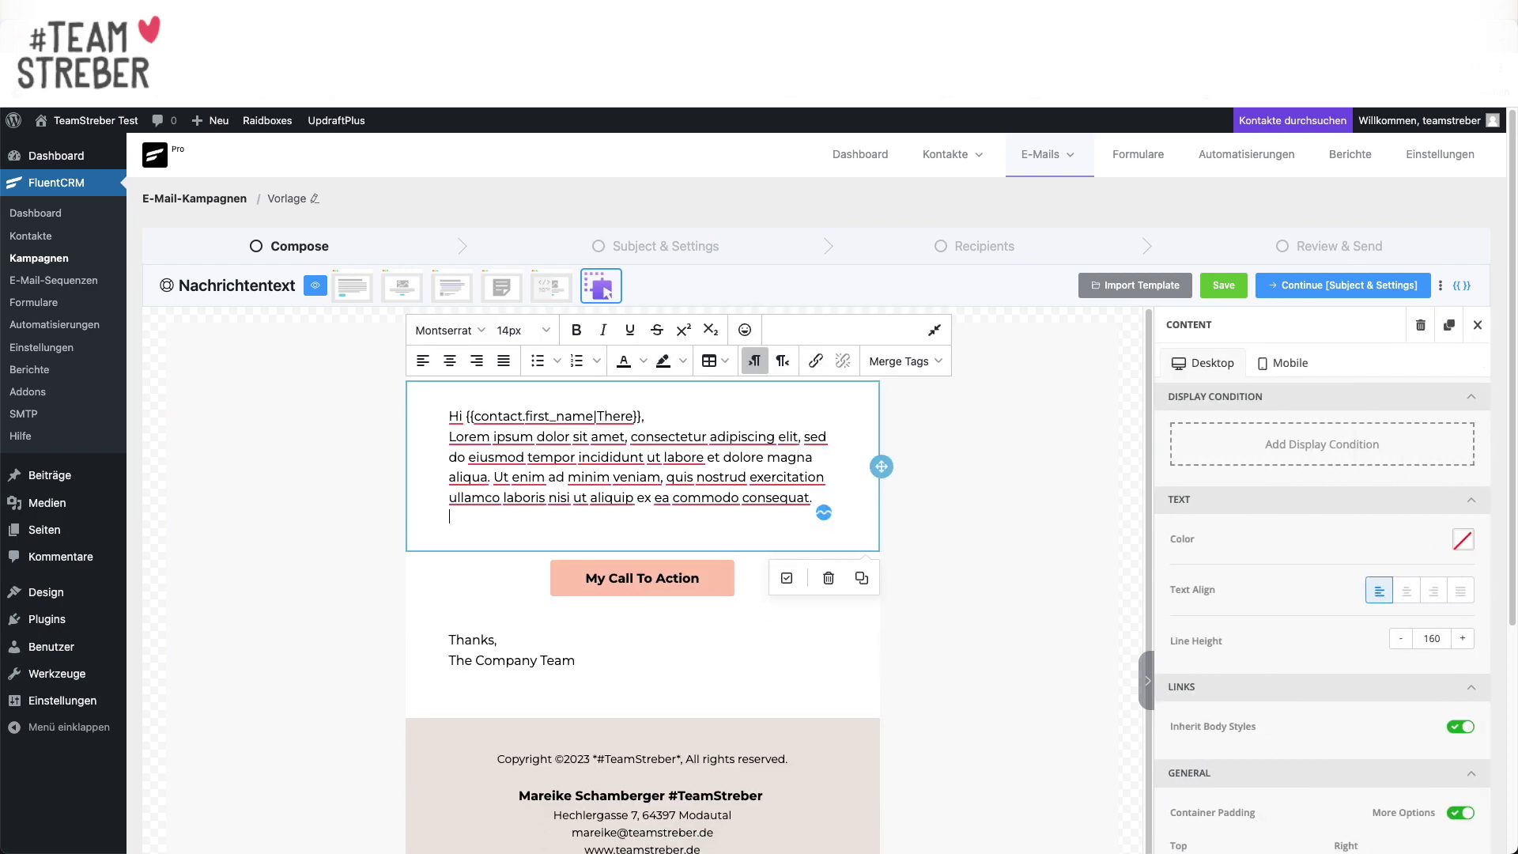
Step: Duplicate the shortened text block and insert an Image block between the two copies
left_click(861, 578)
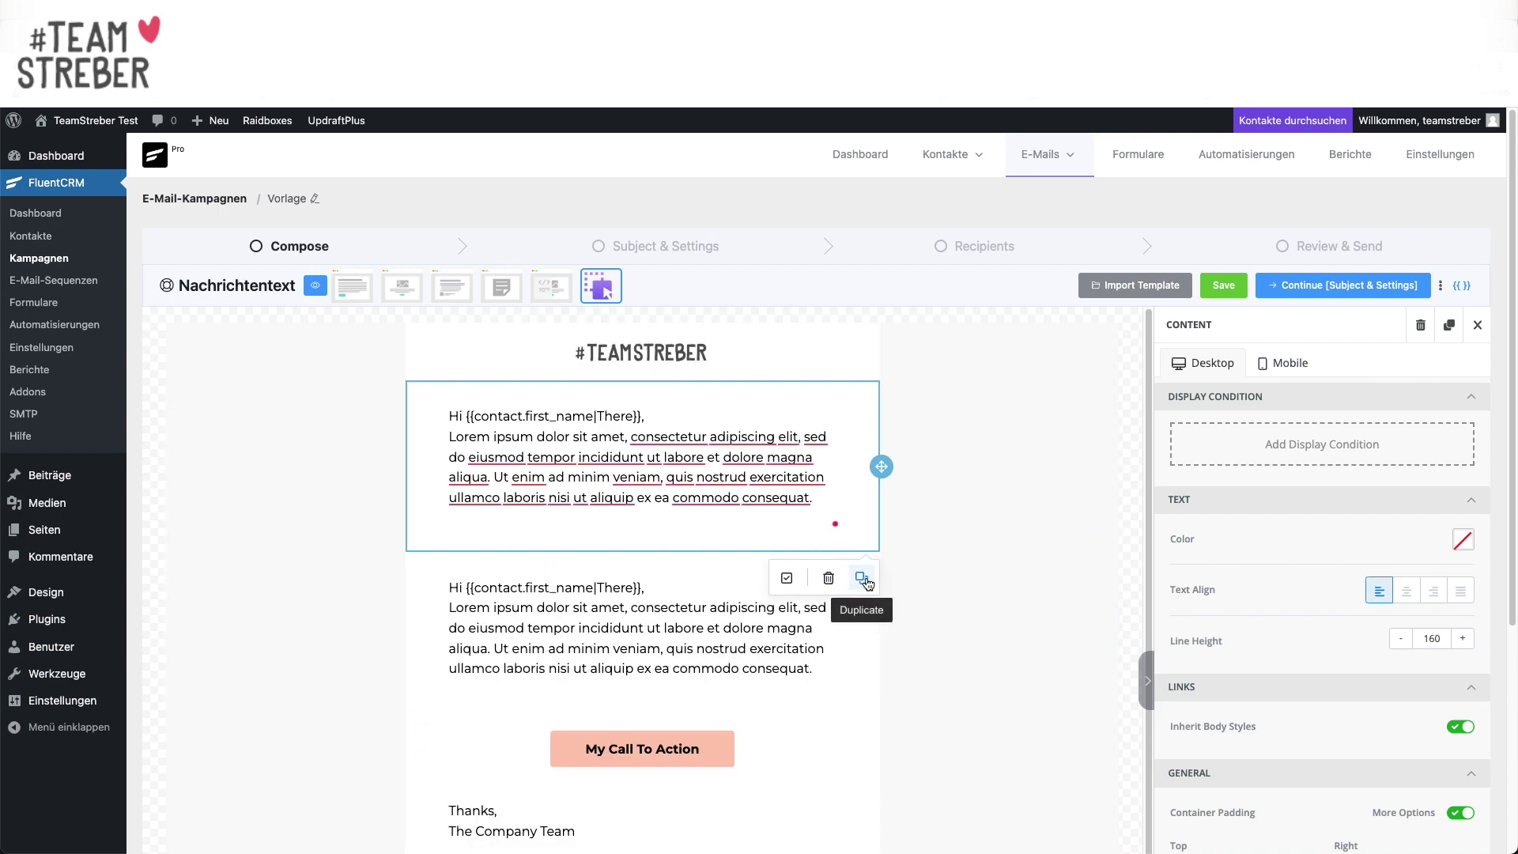
left_click(1477, 324)
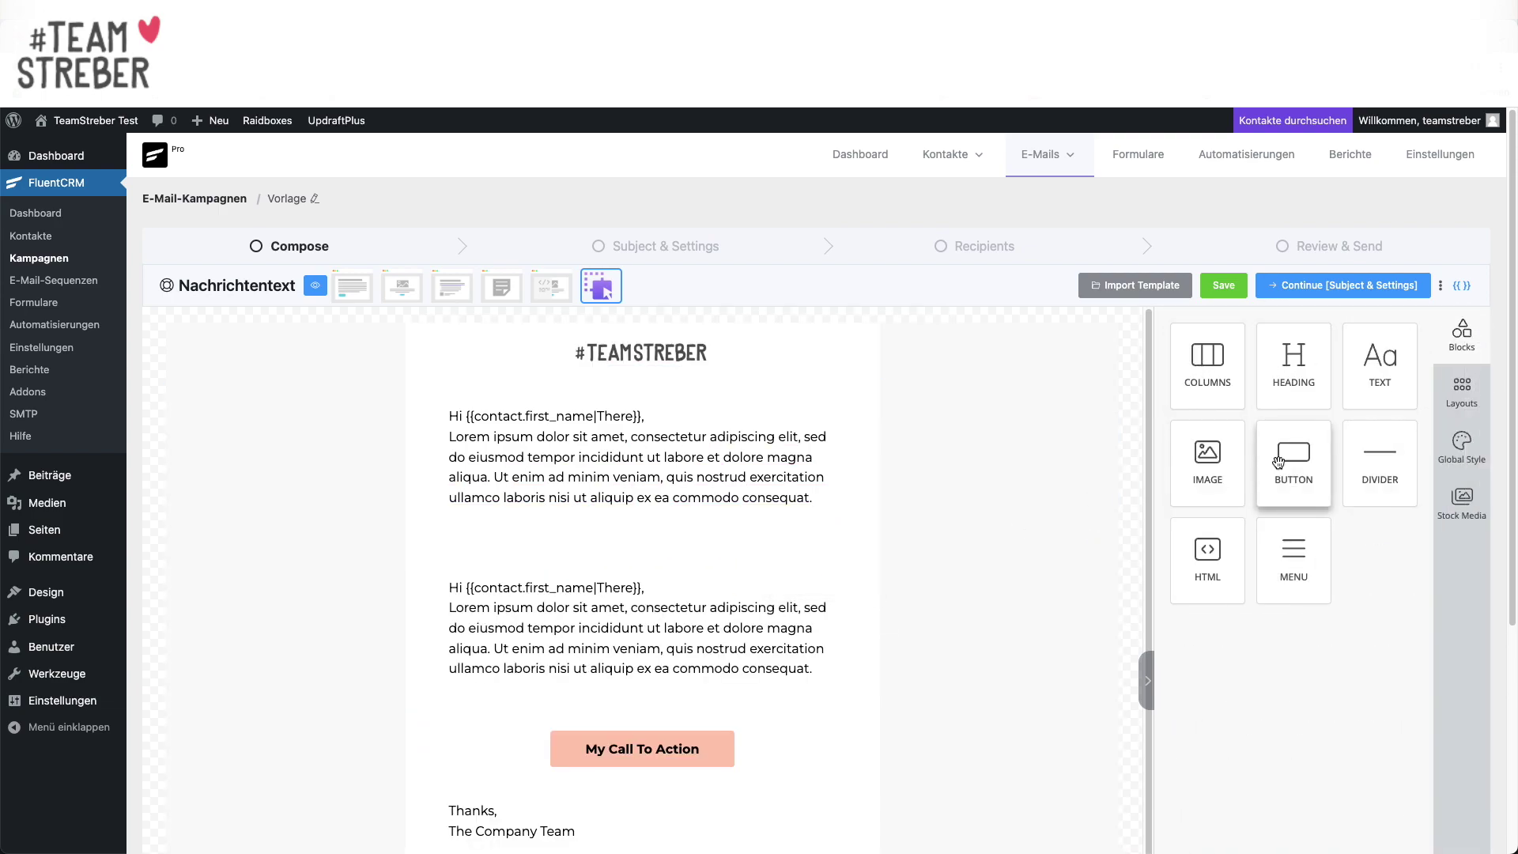
left_click_drag(1207, 467, 709, 510)
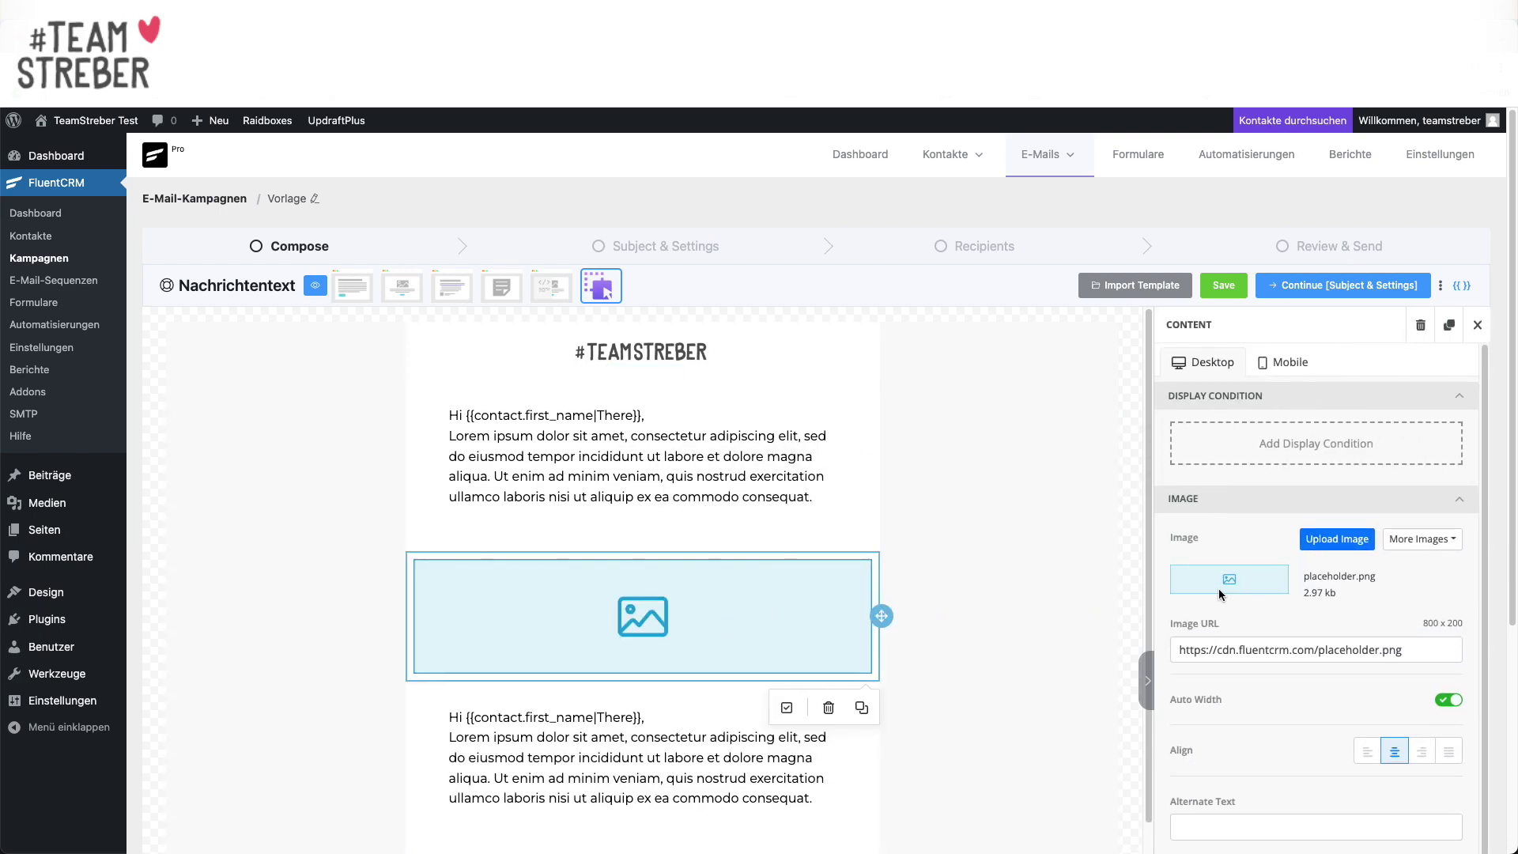
Step: Remove the "Hi {{contact.first_name|There}}," greeting line from the text block below the image
scroll(1217, 589, "down", 5)
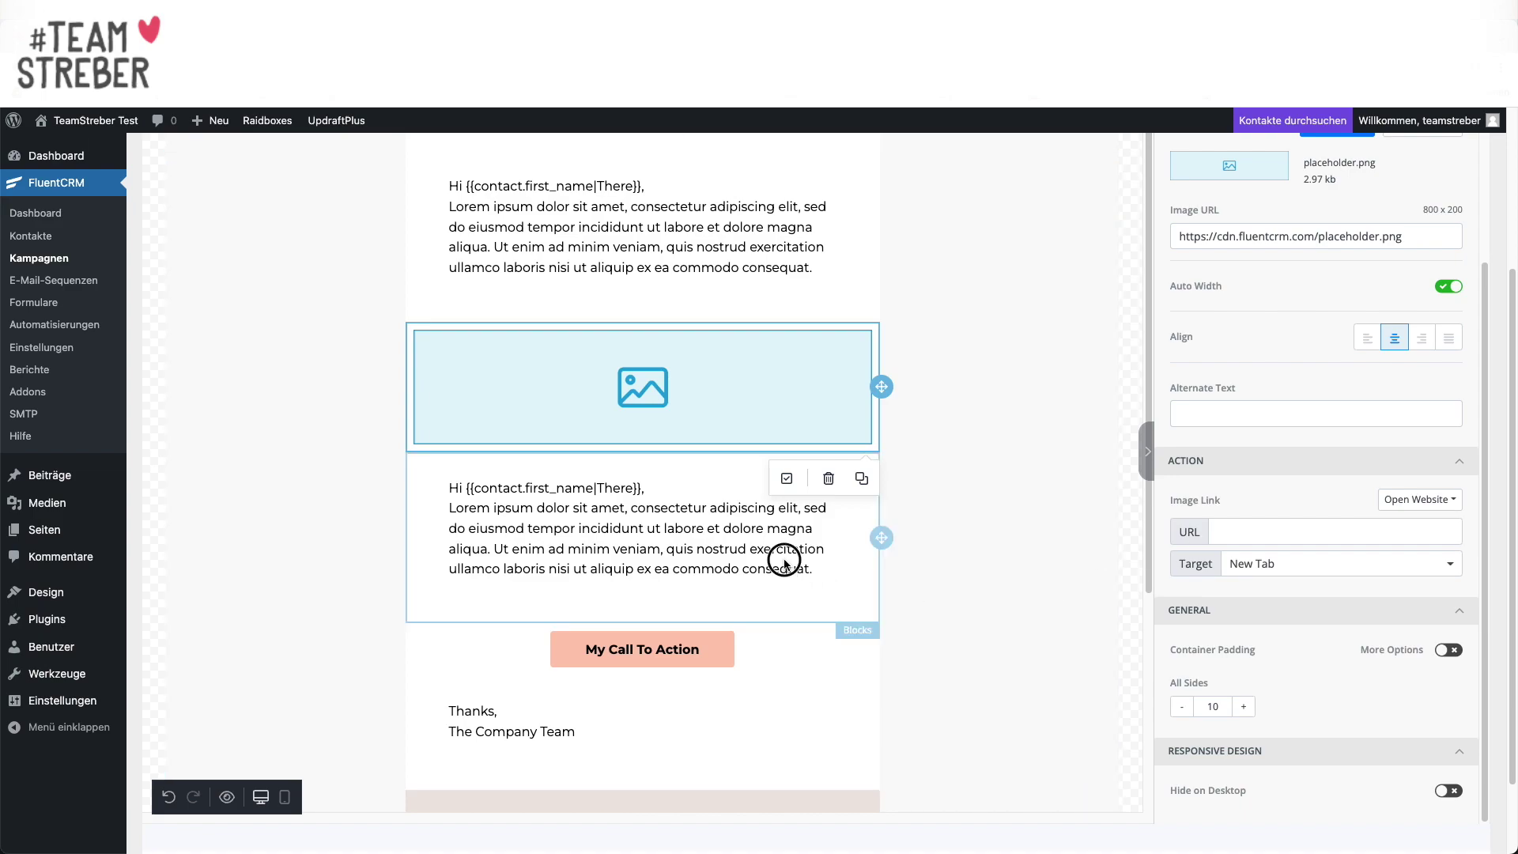
left_click(618, 514)
left_click_drag(640, 490, 458, 481)
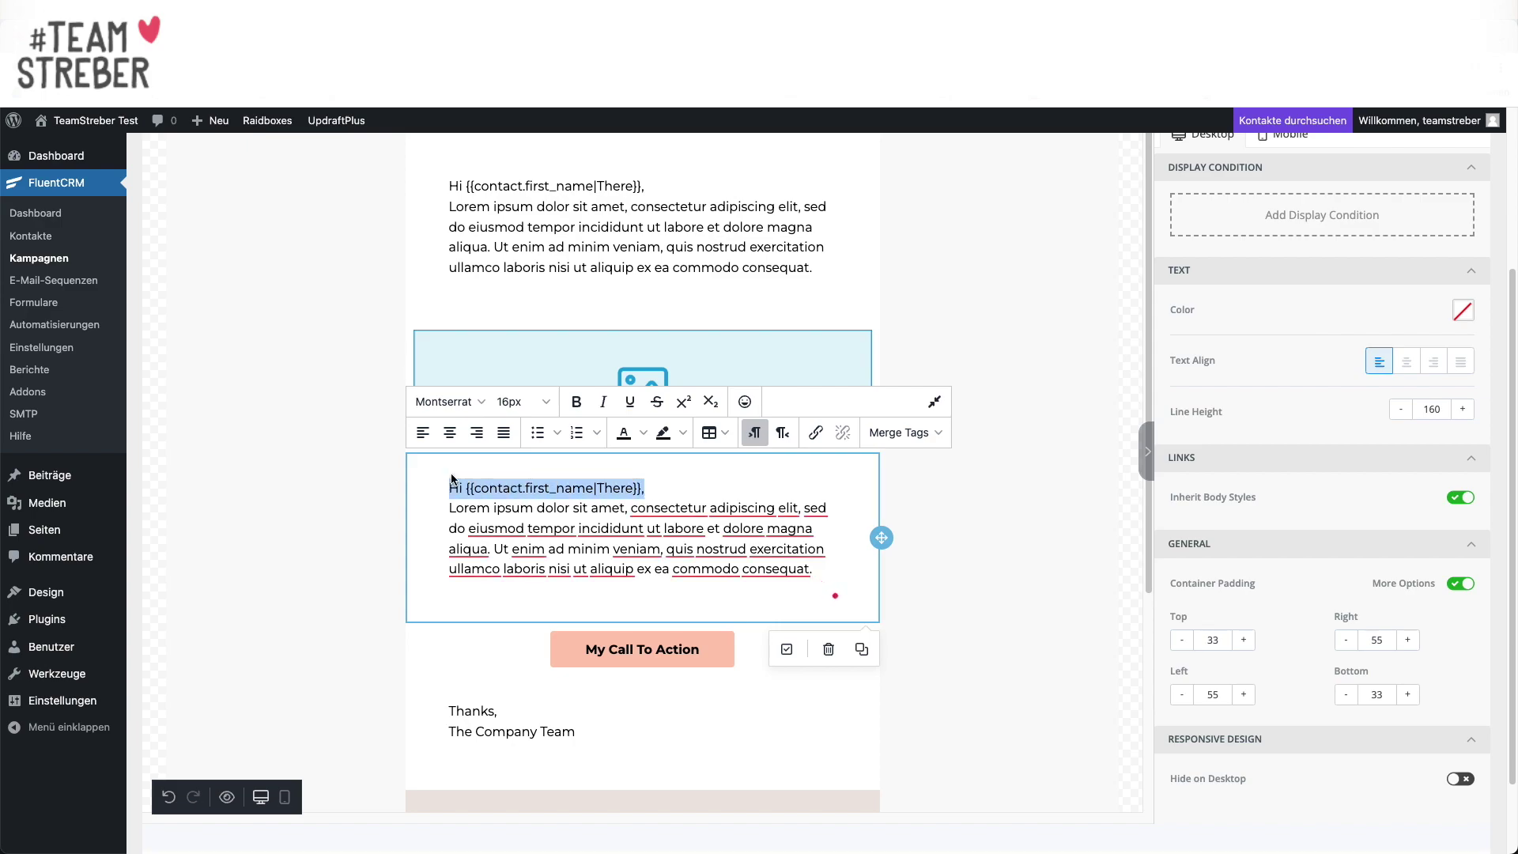
key("BackSpace")
key("BackSpace")
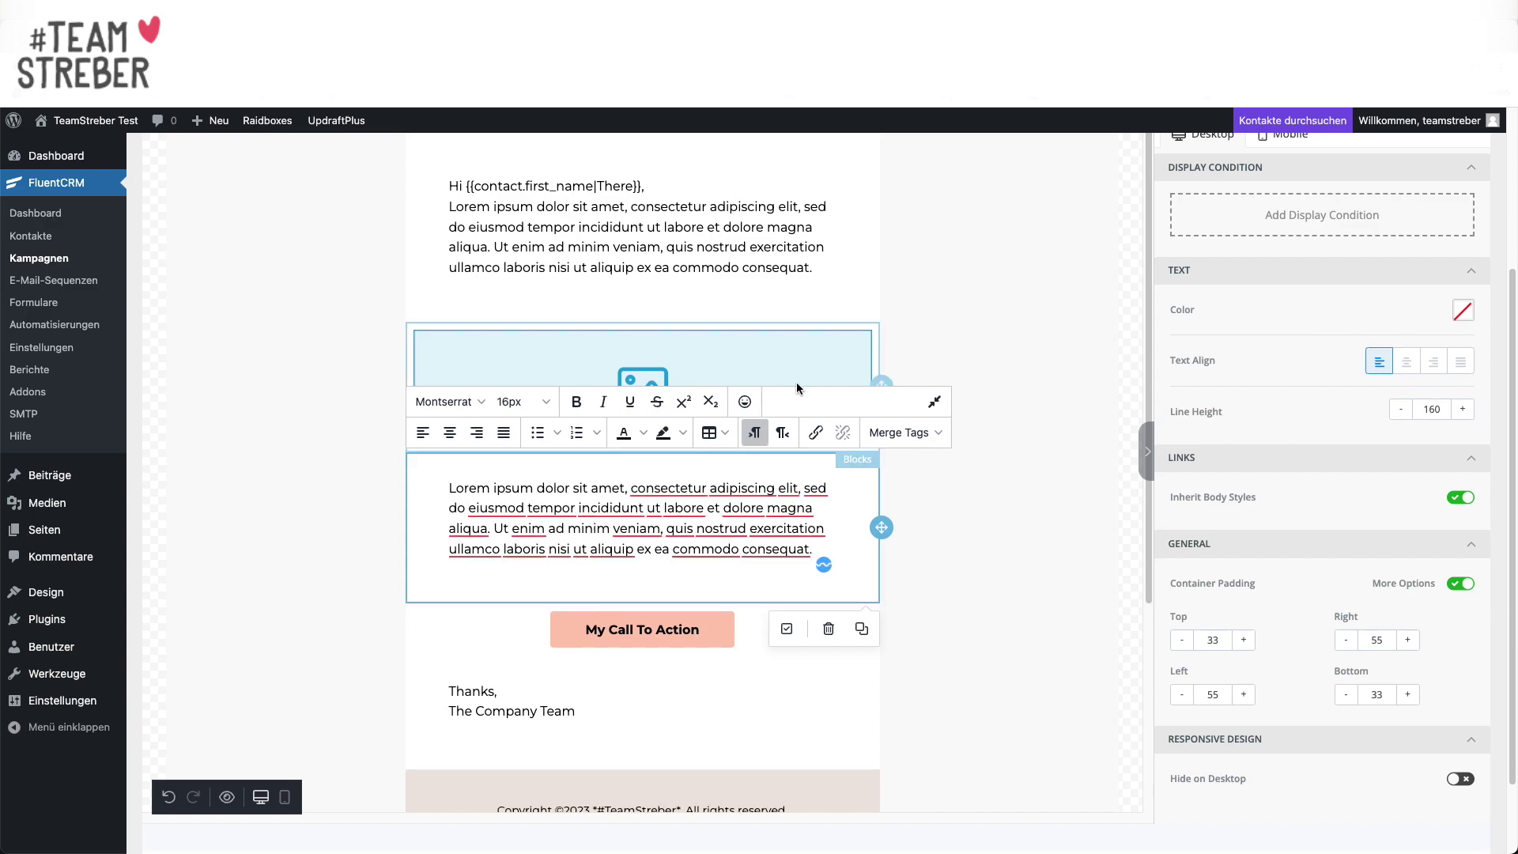
Step: Check the image block's settings and remove the empty line at the end of the first text block
left_click(845, 380)
scroll(1208, 504, "down", 3)
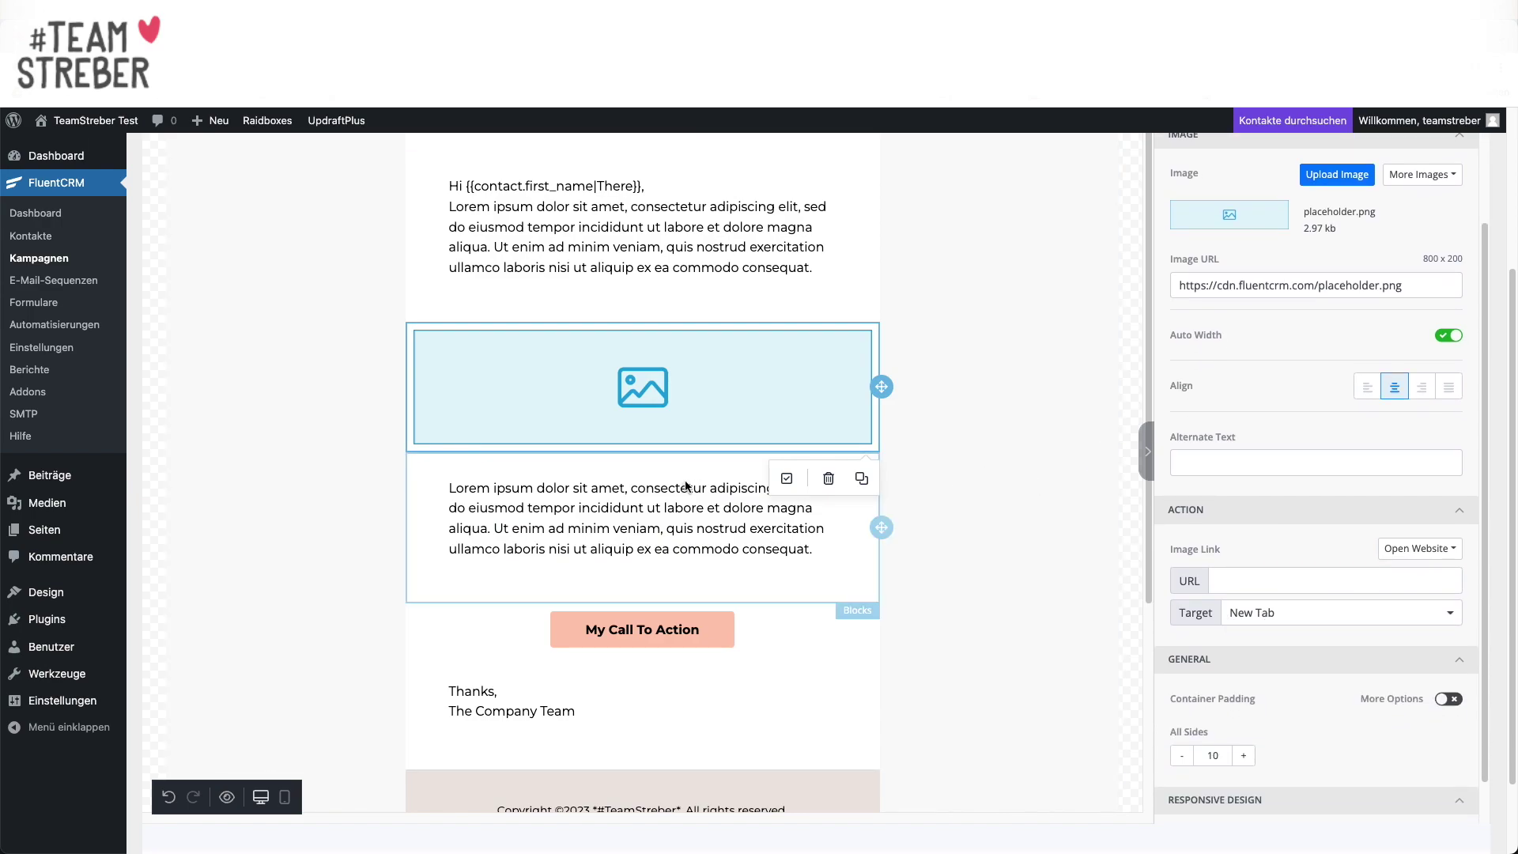
scroll(686, 485, "down", 1)
scroll(686, 485, "up", 5)
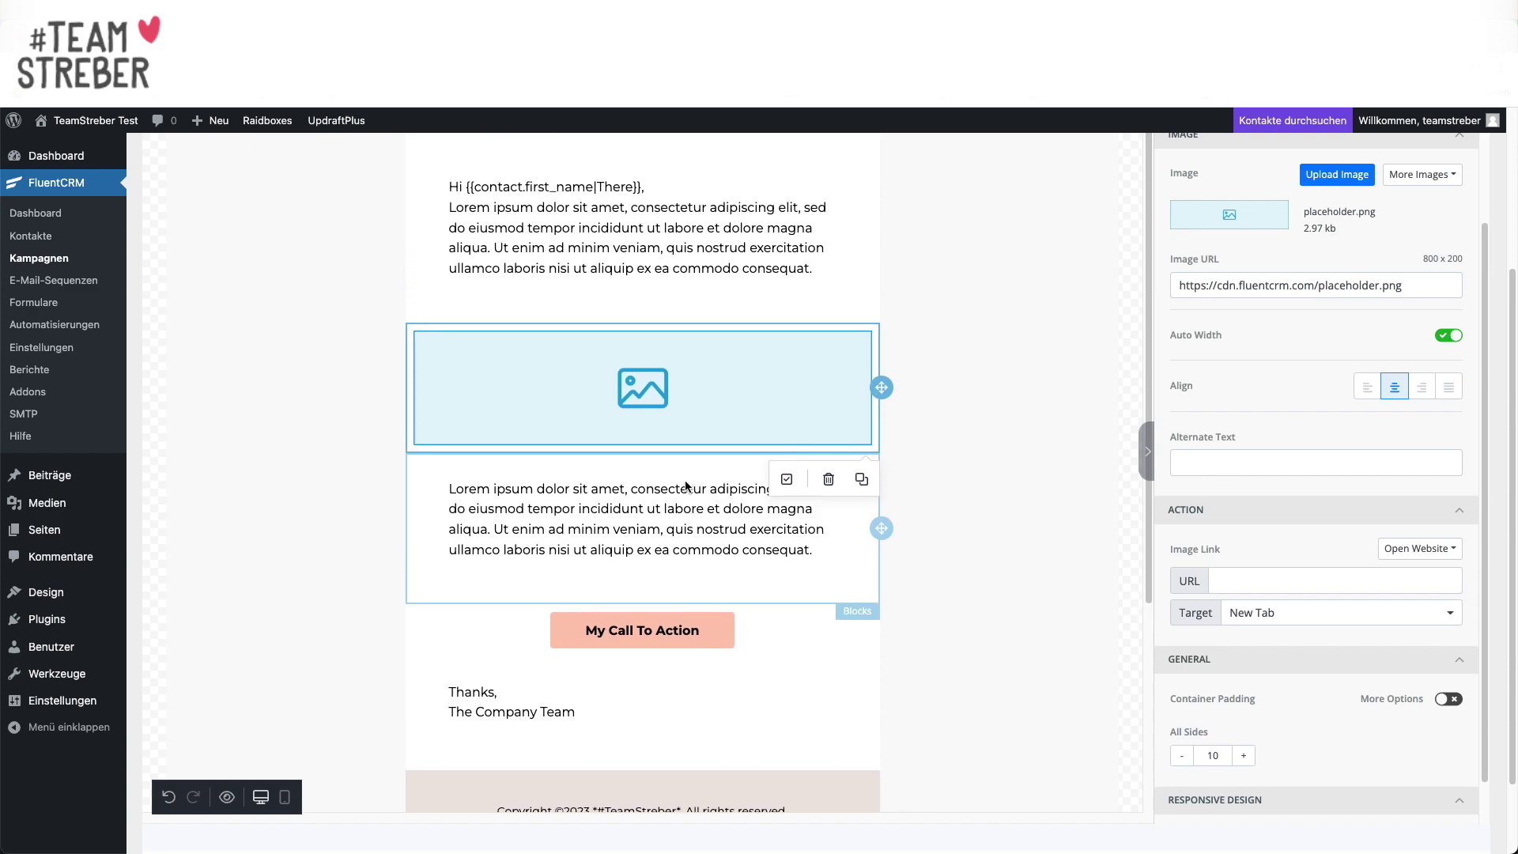
left_click(669, 459)
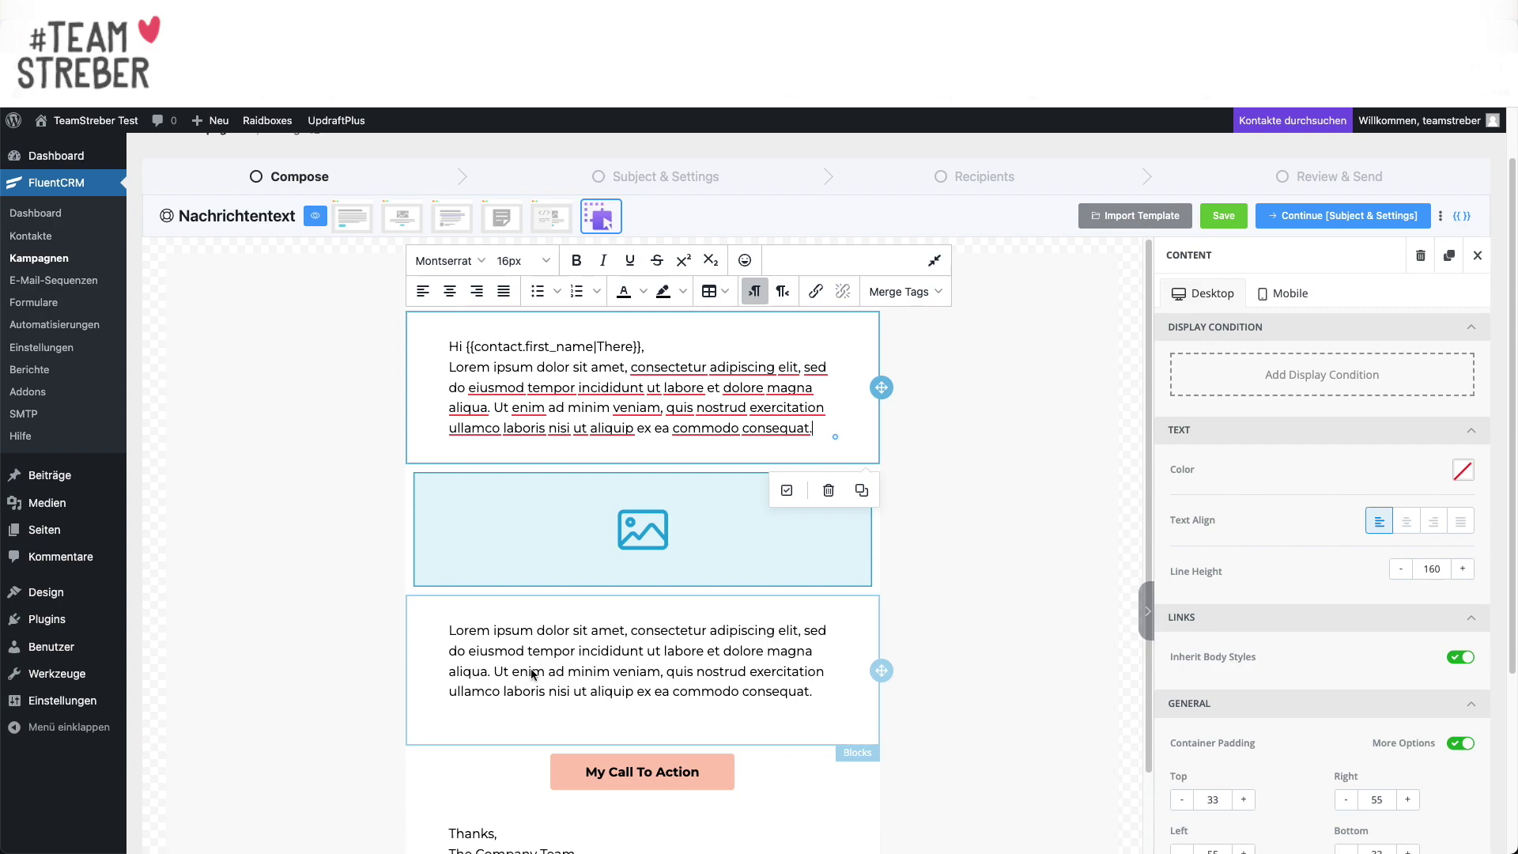
Step: Review the email's layout from the greeting text and image down to the button, sign-off and footer
scroll(607, 672, "down", 1)
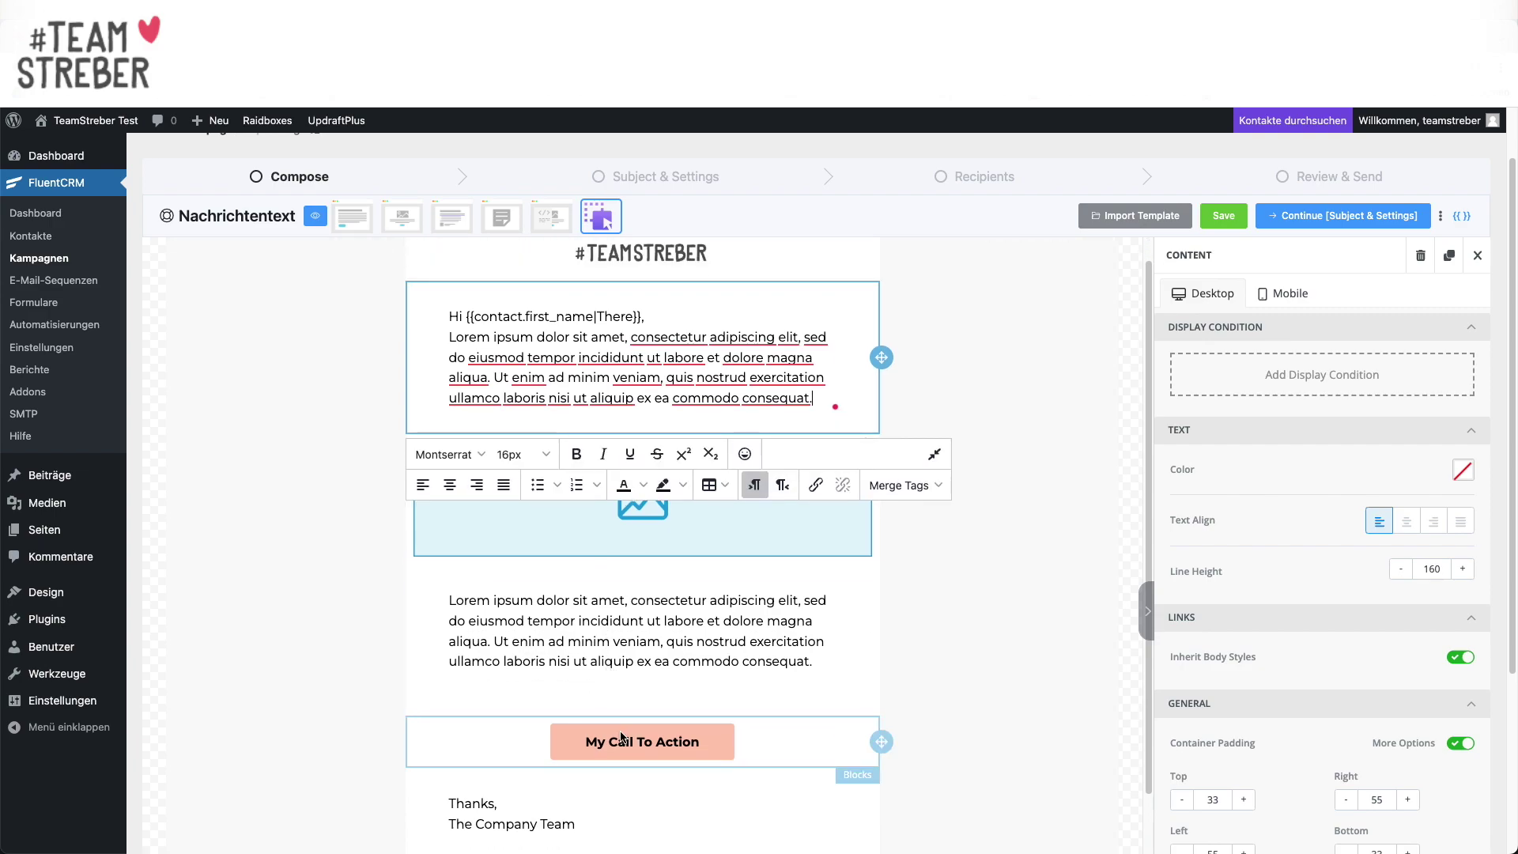
scroll(621, 737, "down", 1)
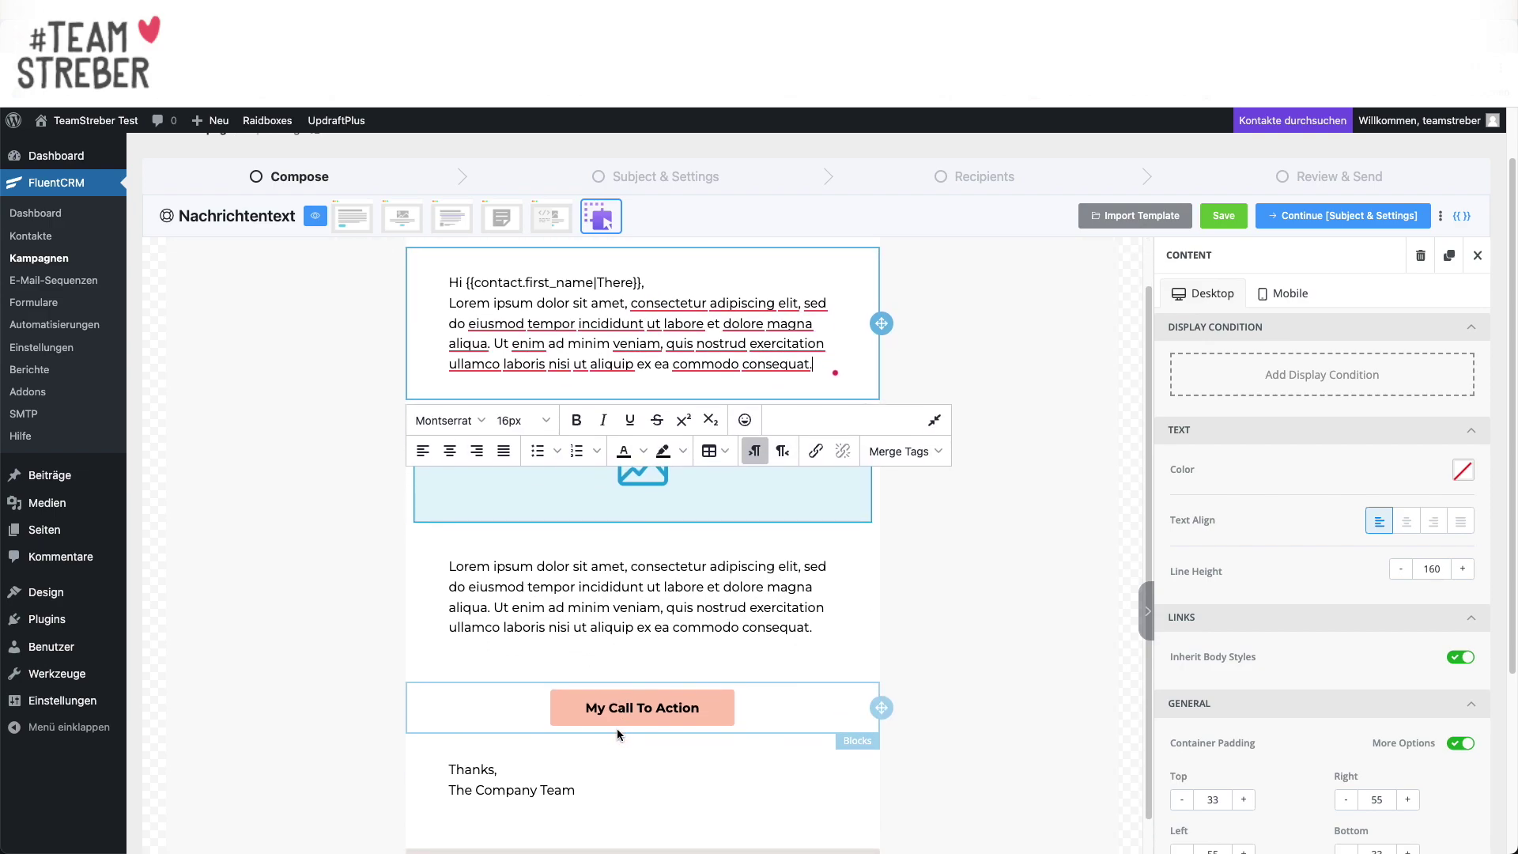
scroll(656, 588, "down", 5)
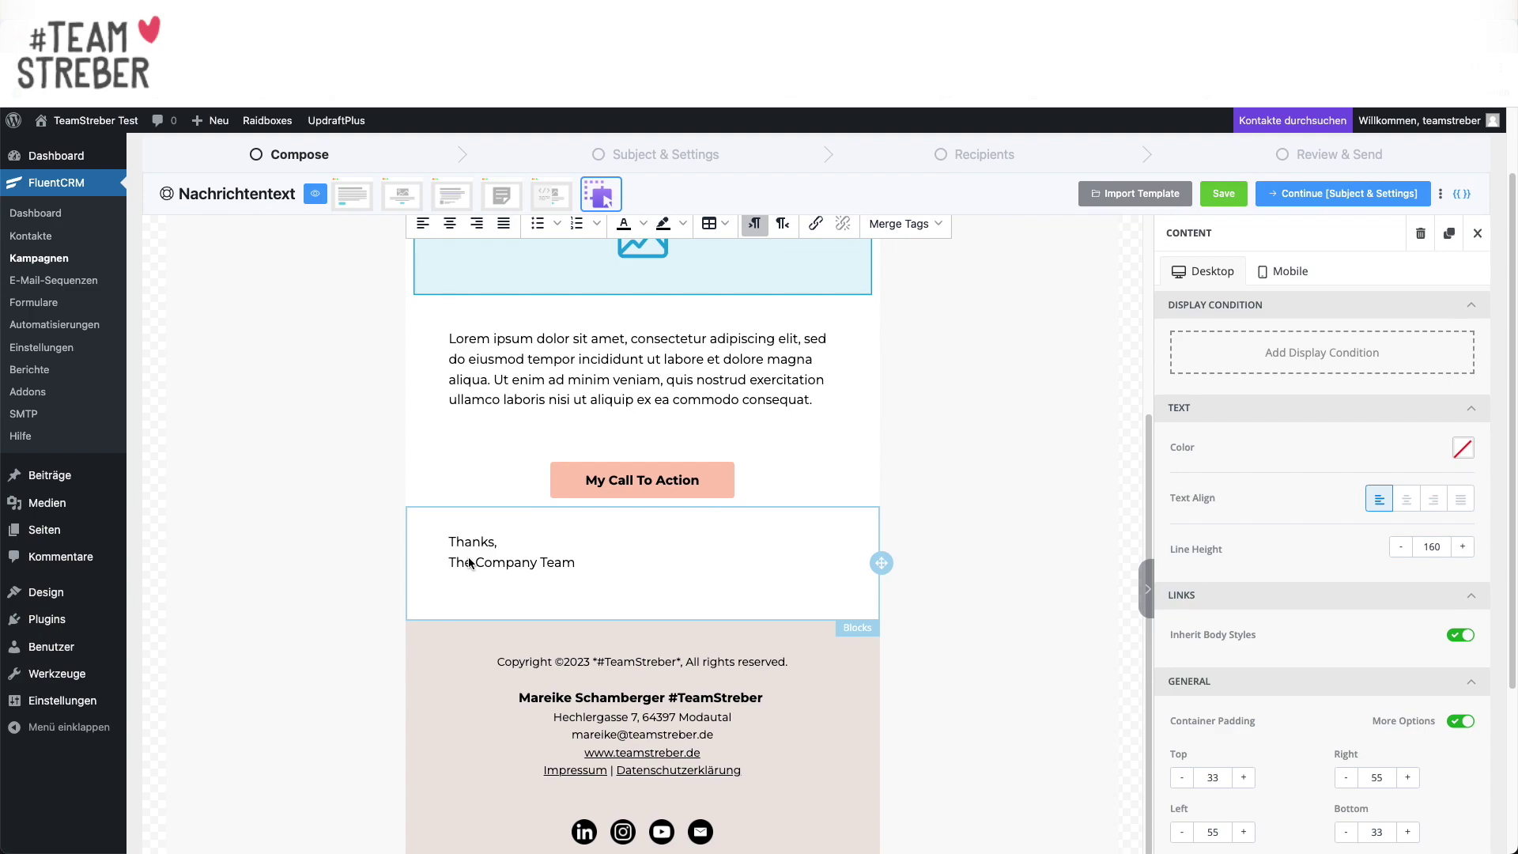
scroll(475, 563, "up", 5)
scroll(495, 566, "up", 3)
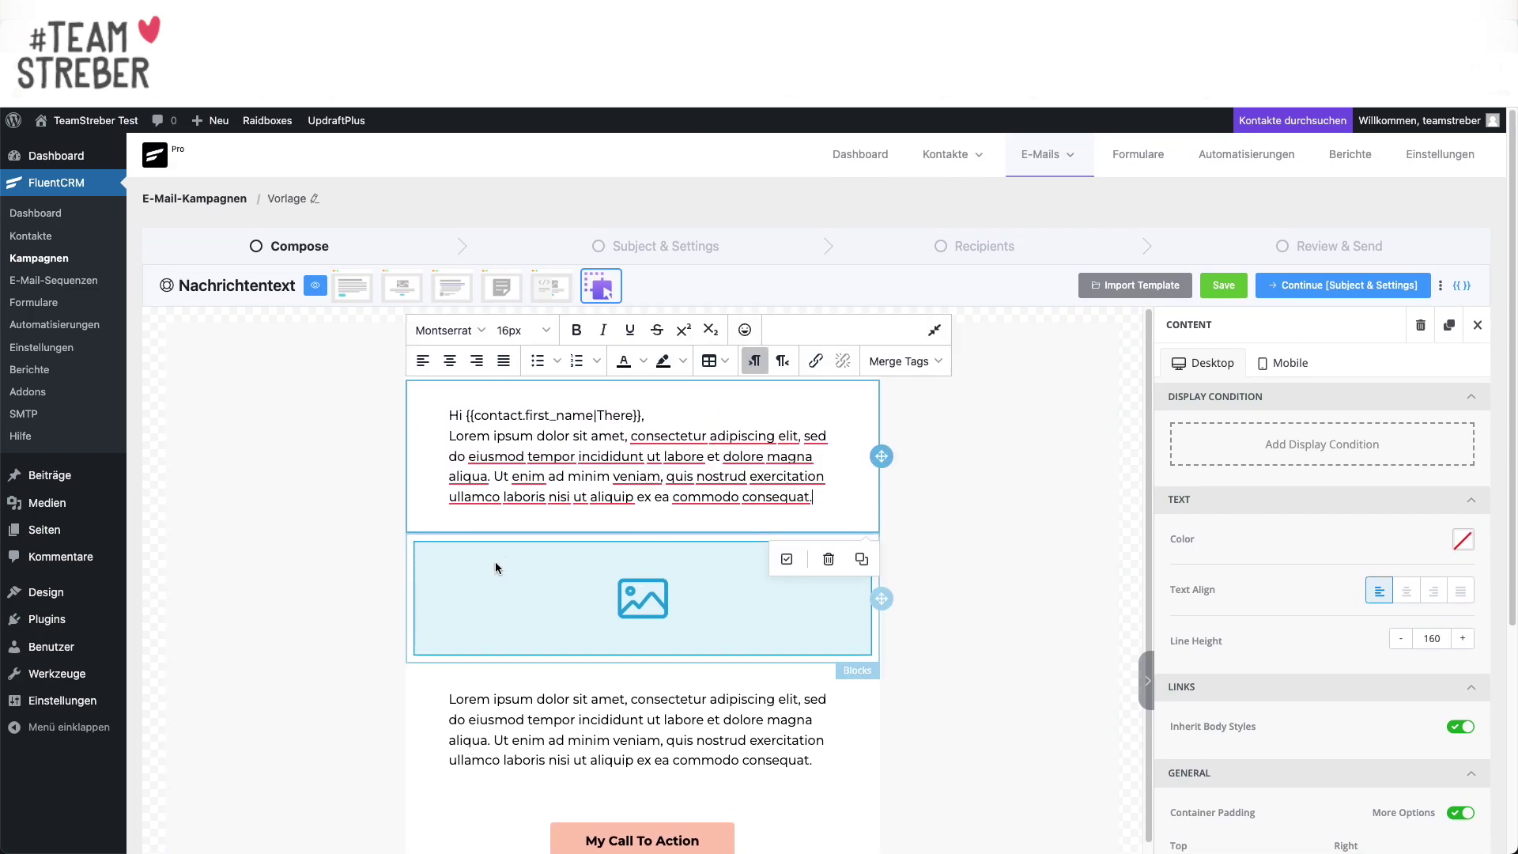
scroll(496, 566, "down", 5)
scroll(496, 566, "down", 2)
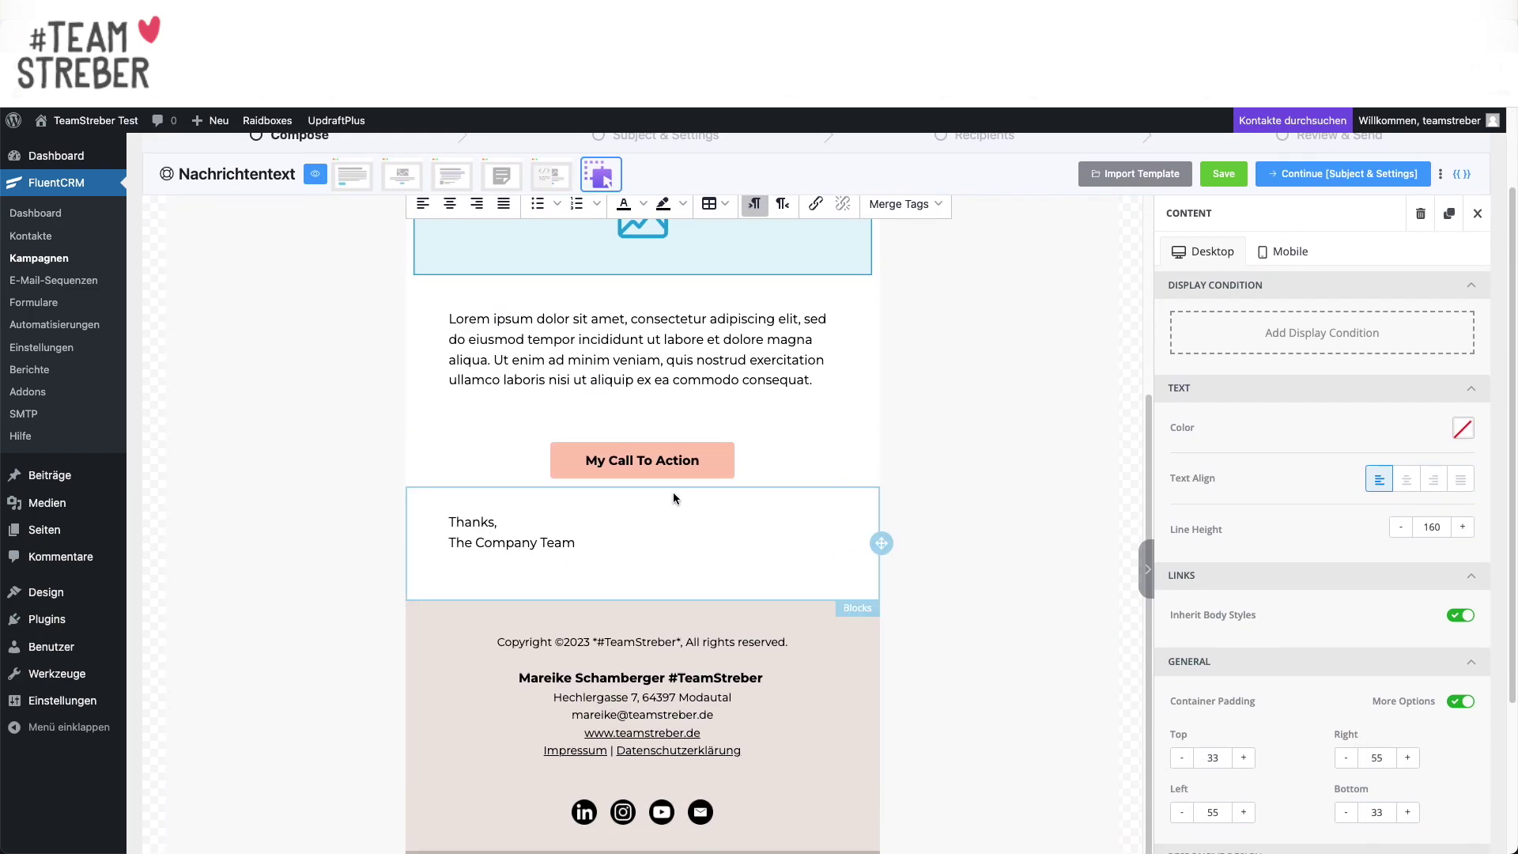
Step: Insert a Divider block between the first text block and the image, and duplicate it
scroll(683, 512, "up", 5)
left_click(828, 414)
left_click(1477, 325)
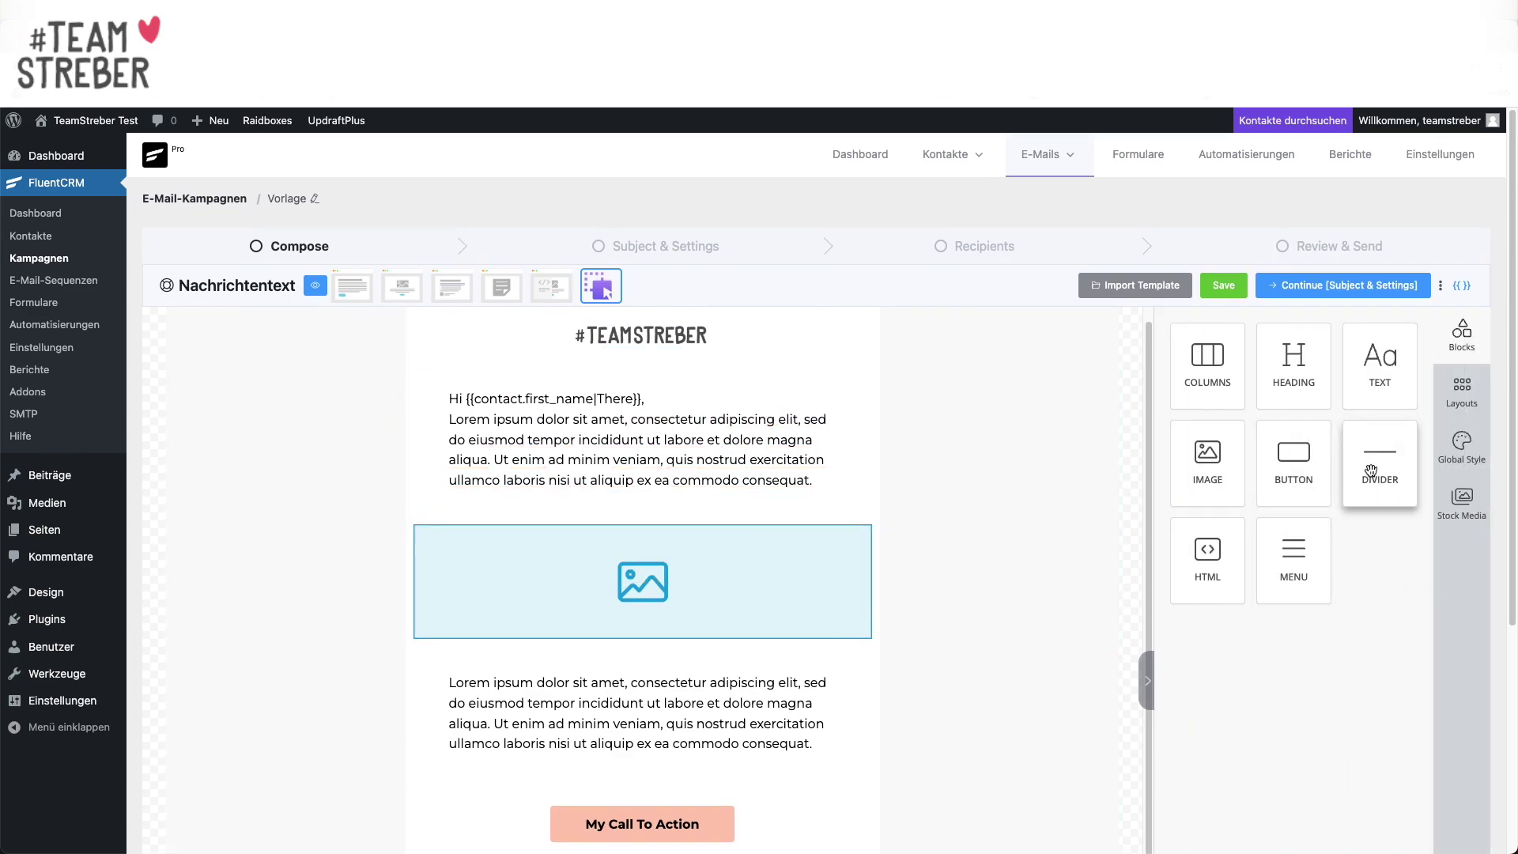
left_click_drag(1370, 470, 822, 517)
left_click(594, 520)
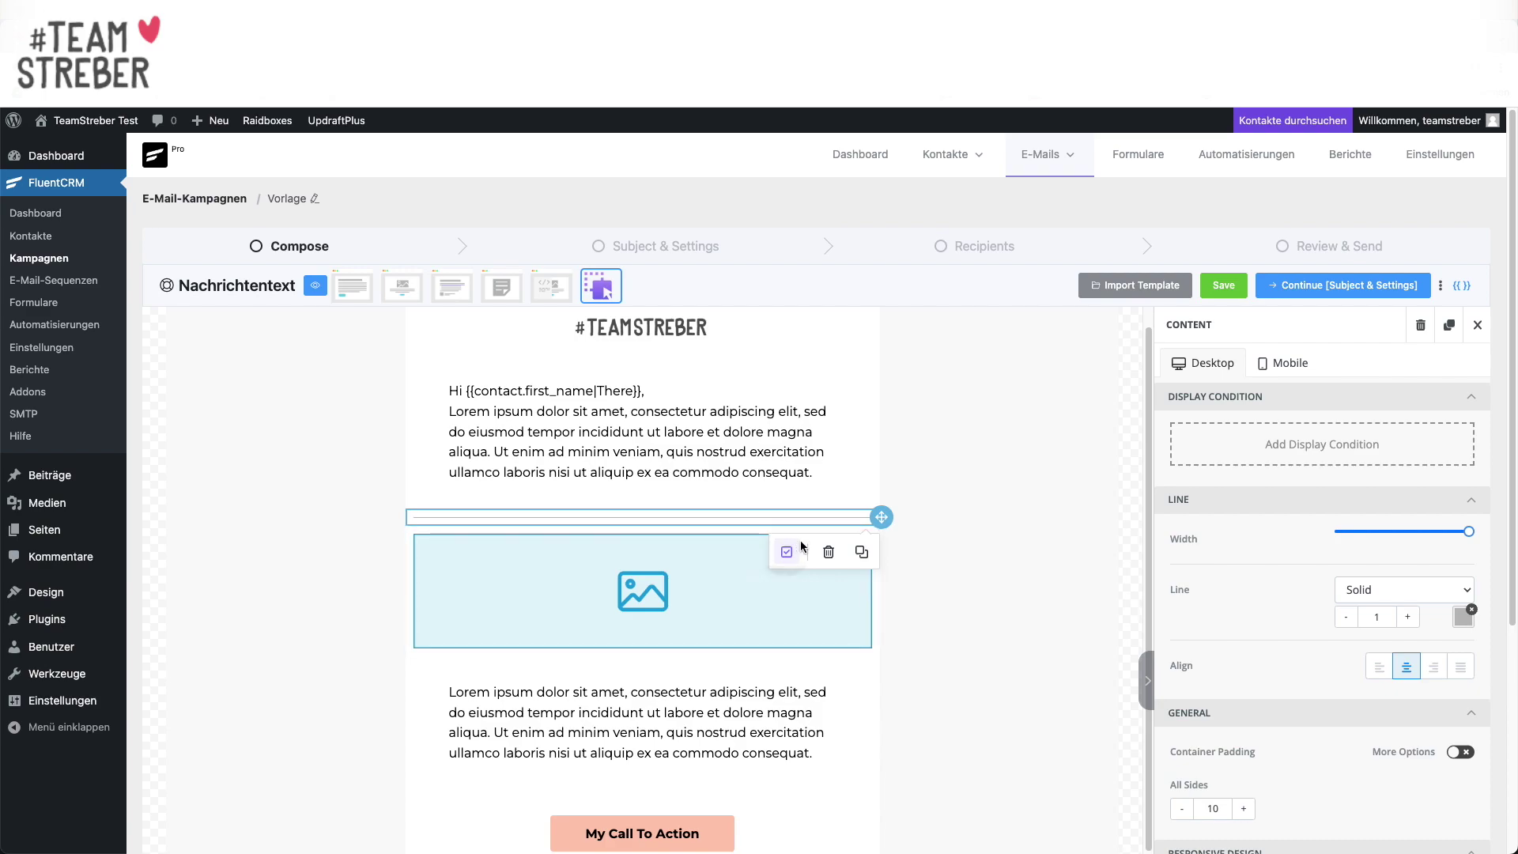
left_click(862, 552)
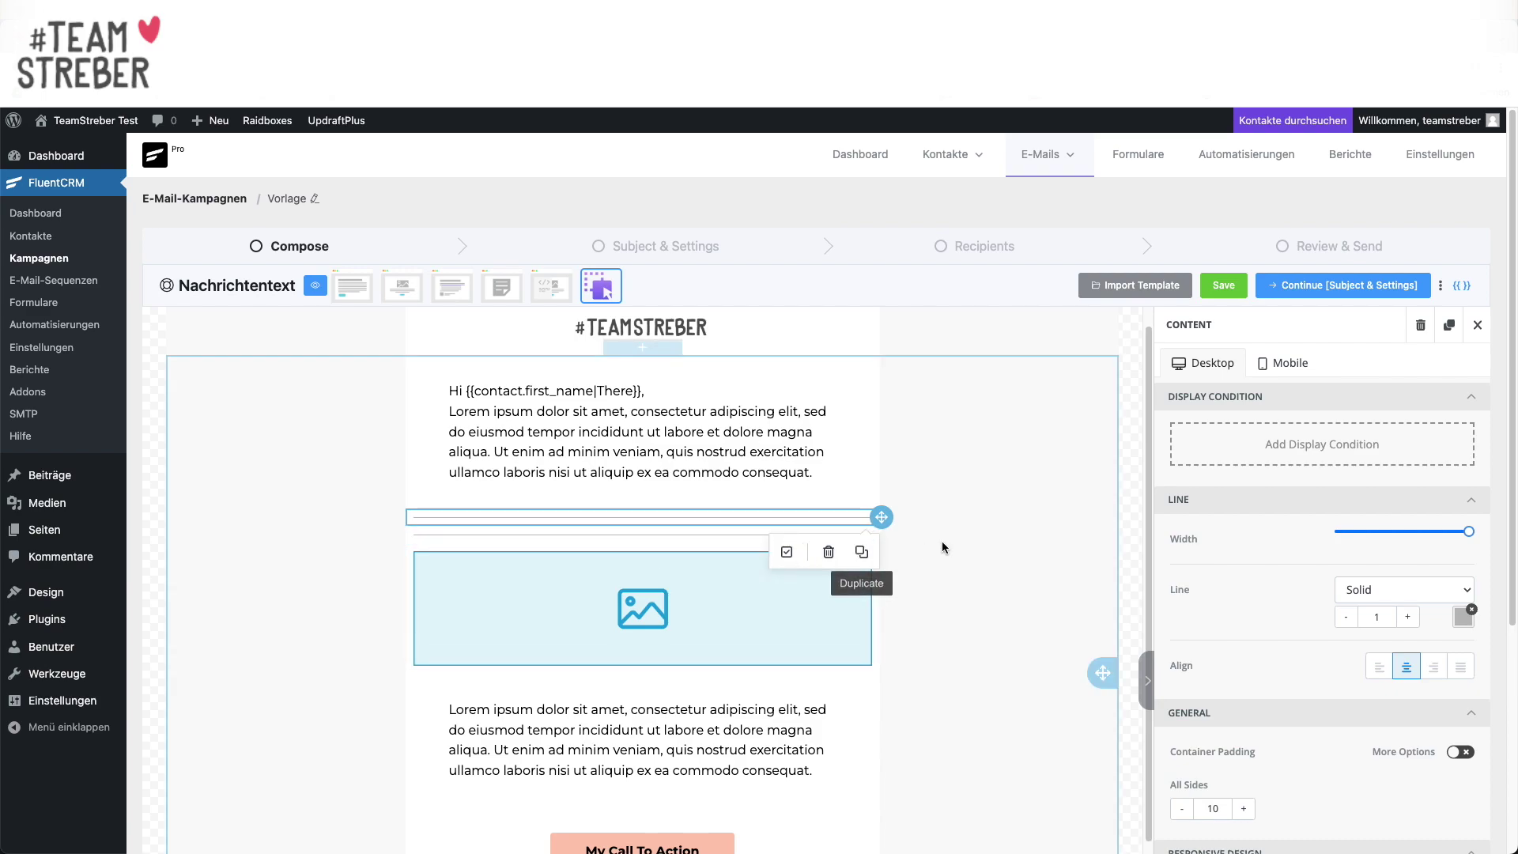
left_click(1477, 325)
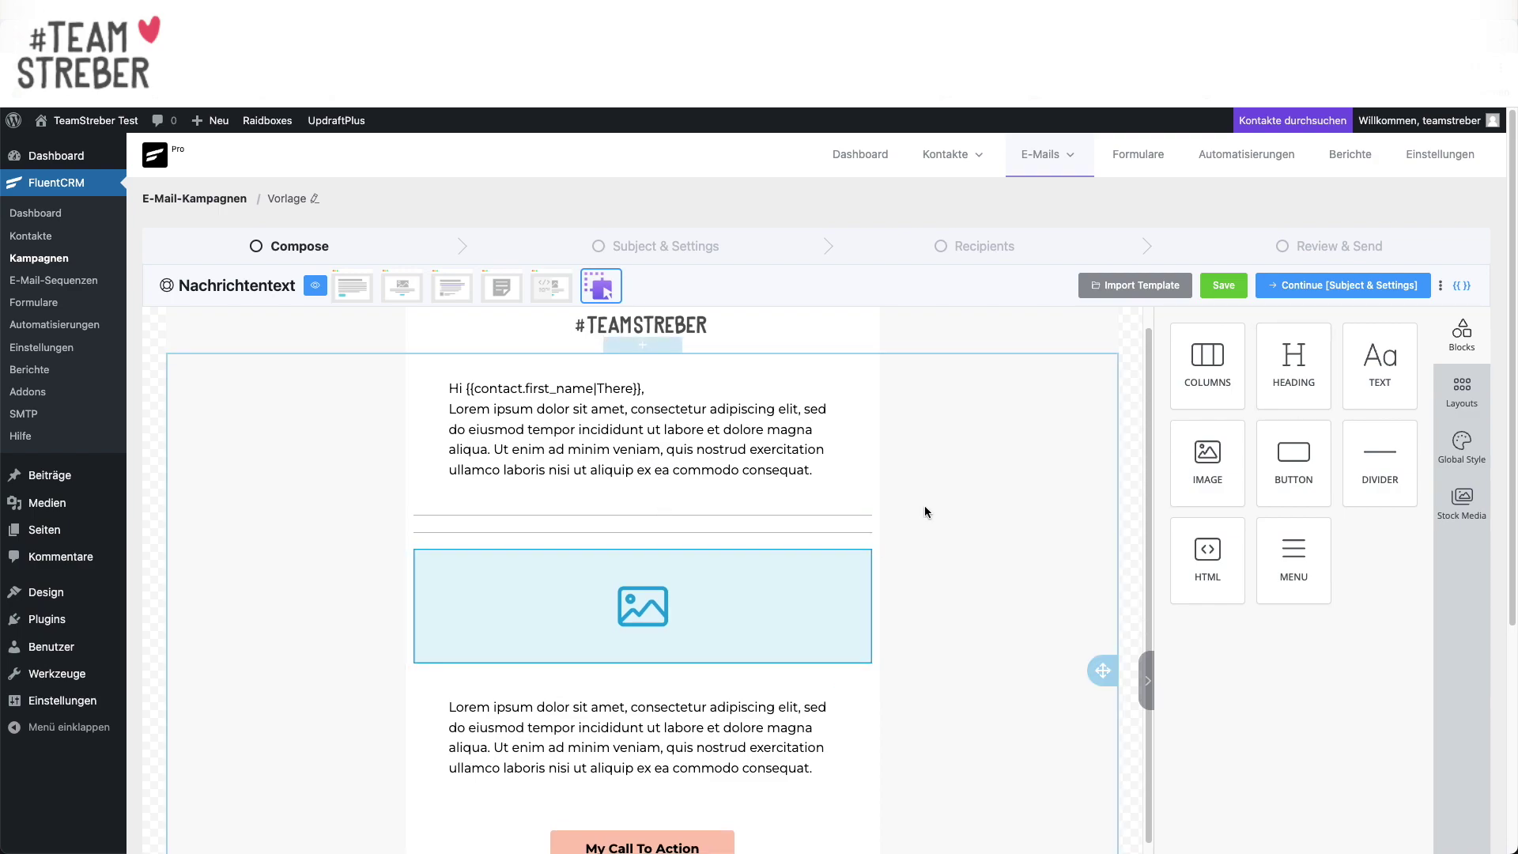
Step: Delete both divider lines above the image
left_click(800, 516)
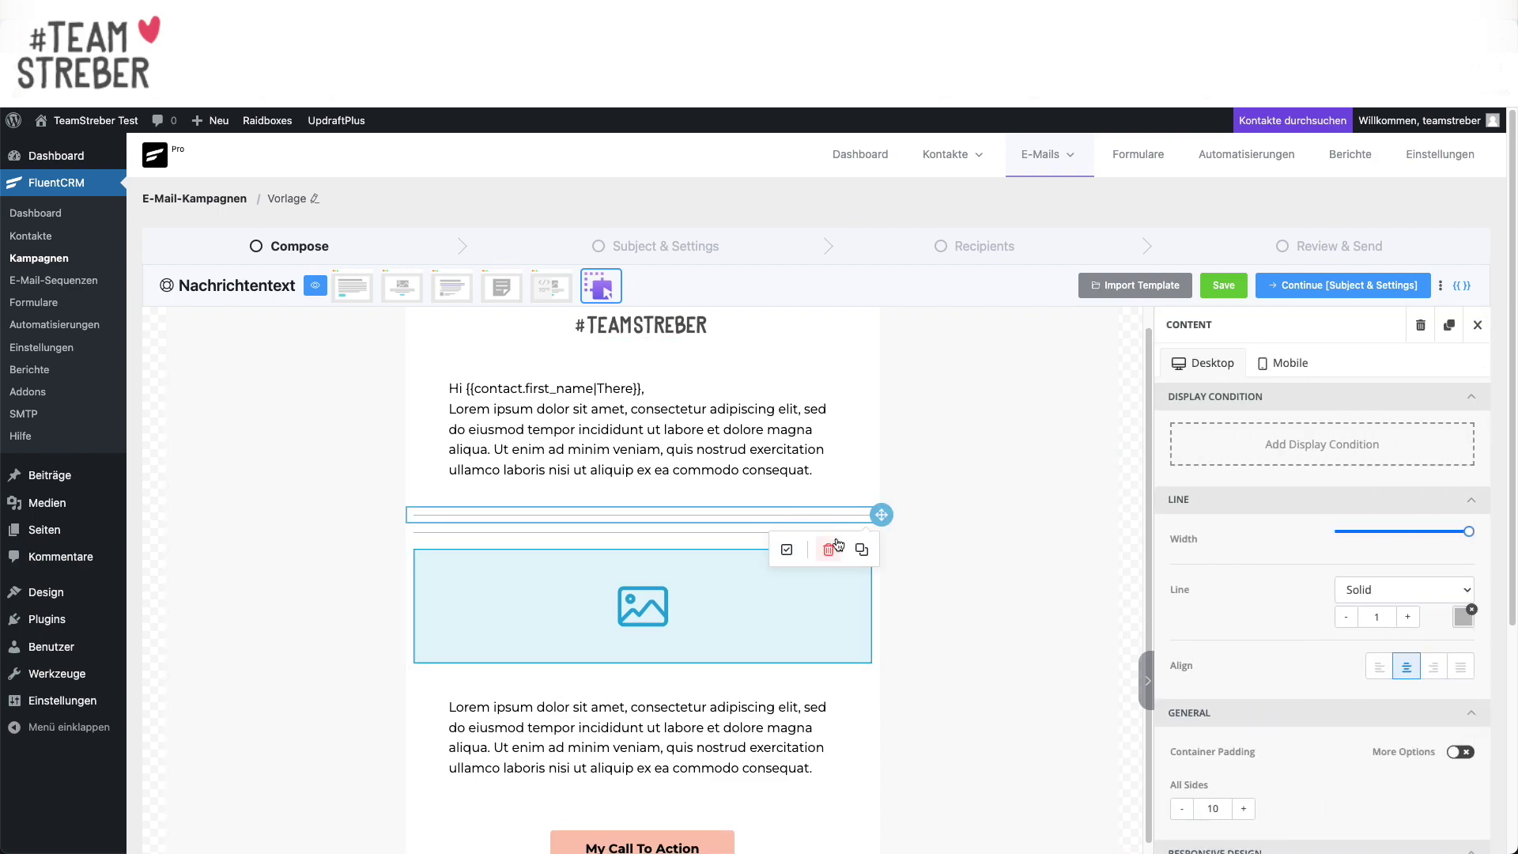
left_click(830, 549)
left_click(809, 514)
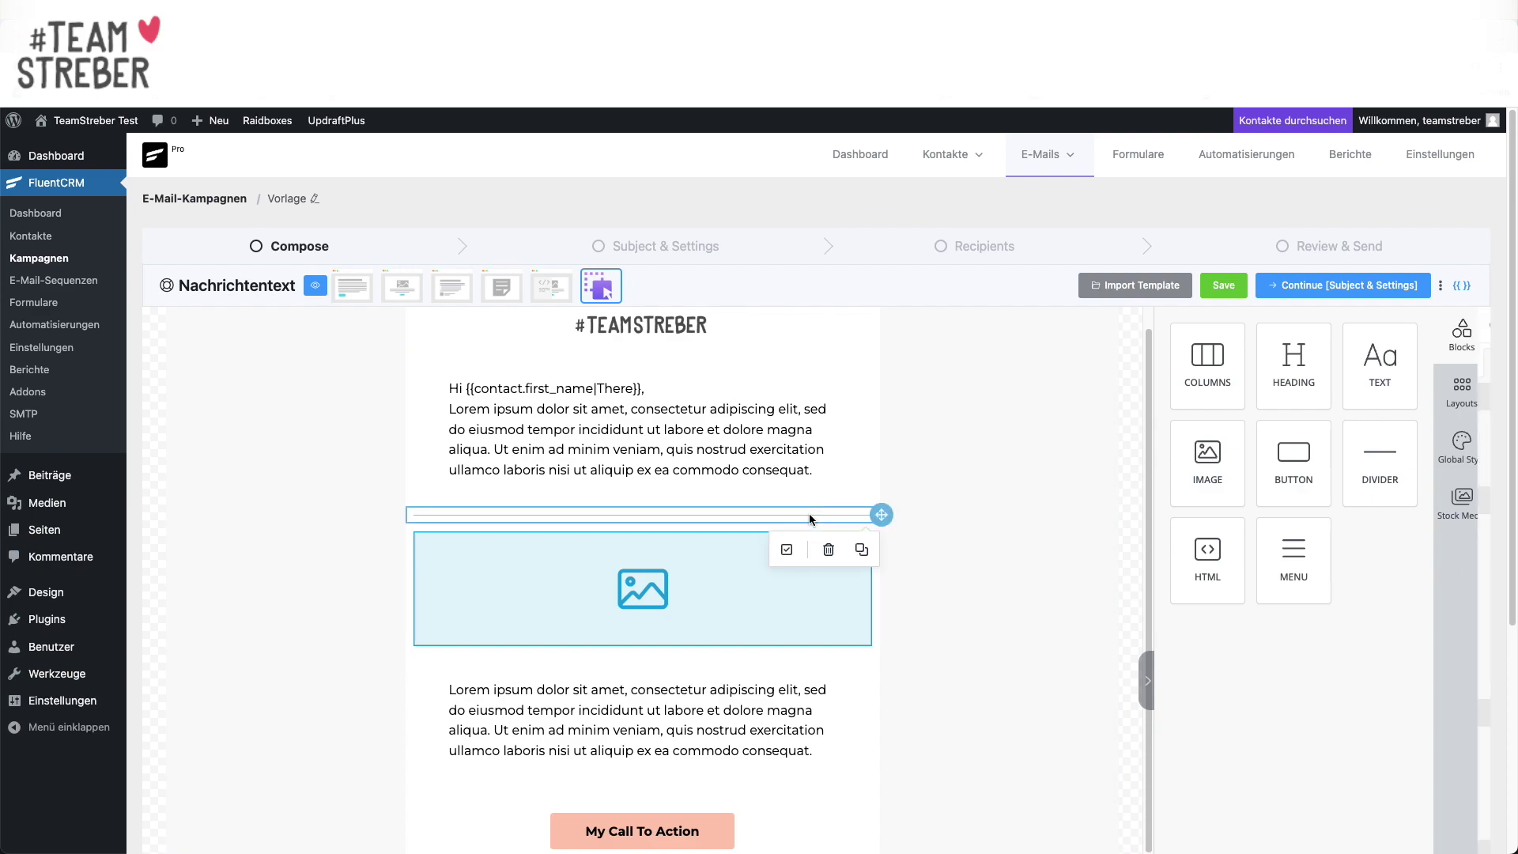
left_click(830, 551)
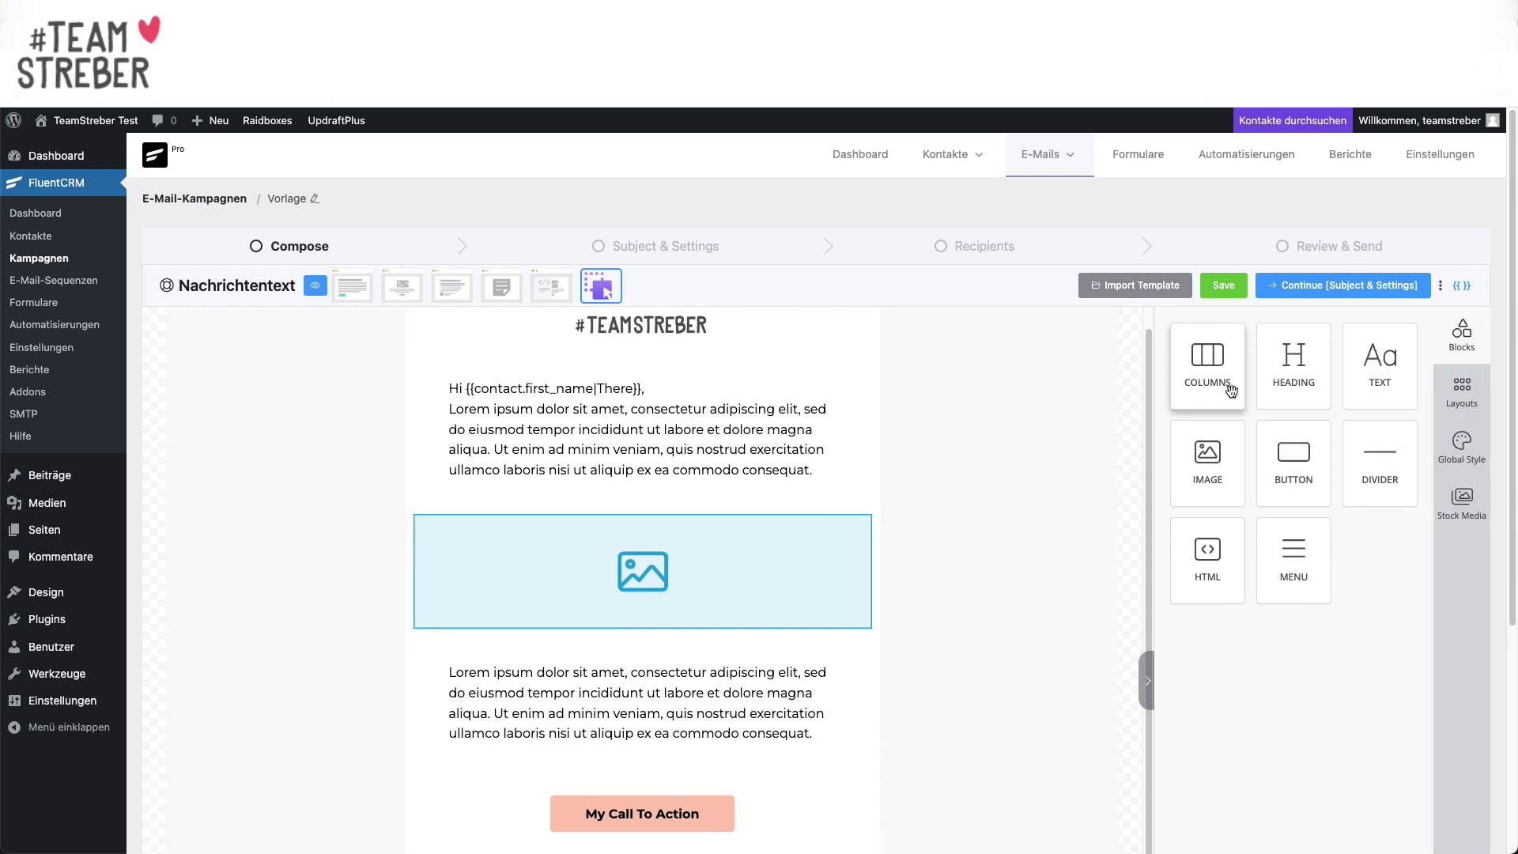
Step: Insert a Heading block between the first text block and the image, and check how it fits the email's layout
left_click_drag(1278, 382, 641, 506)
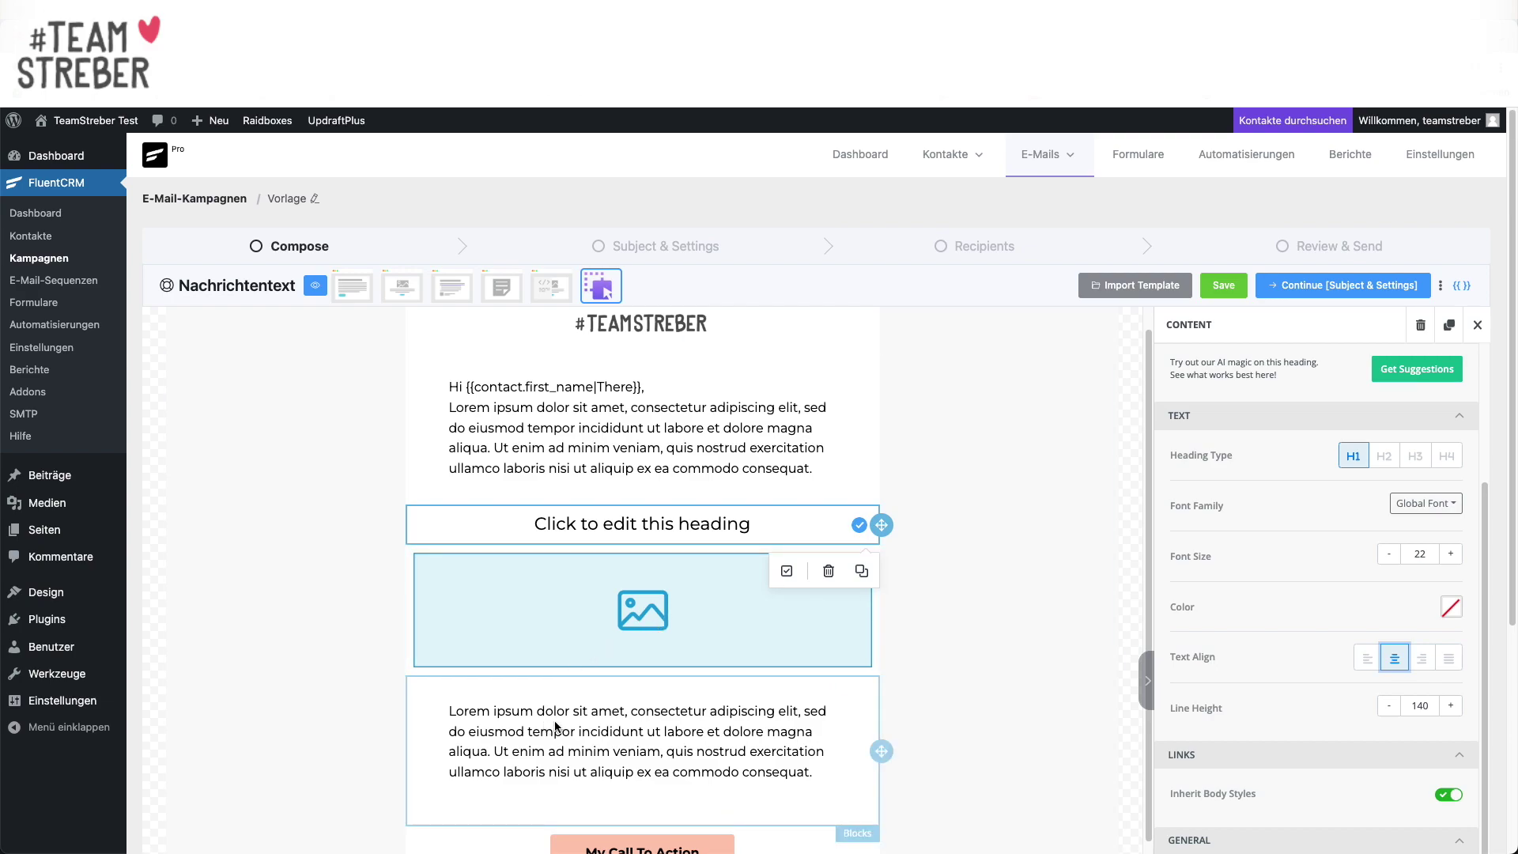
scroll(569, 711, "down", 1)
scroll(577, 672, "down", 1)
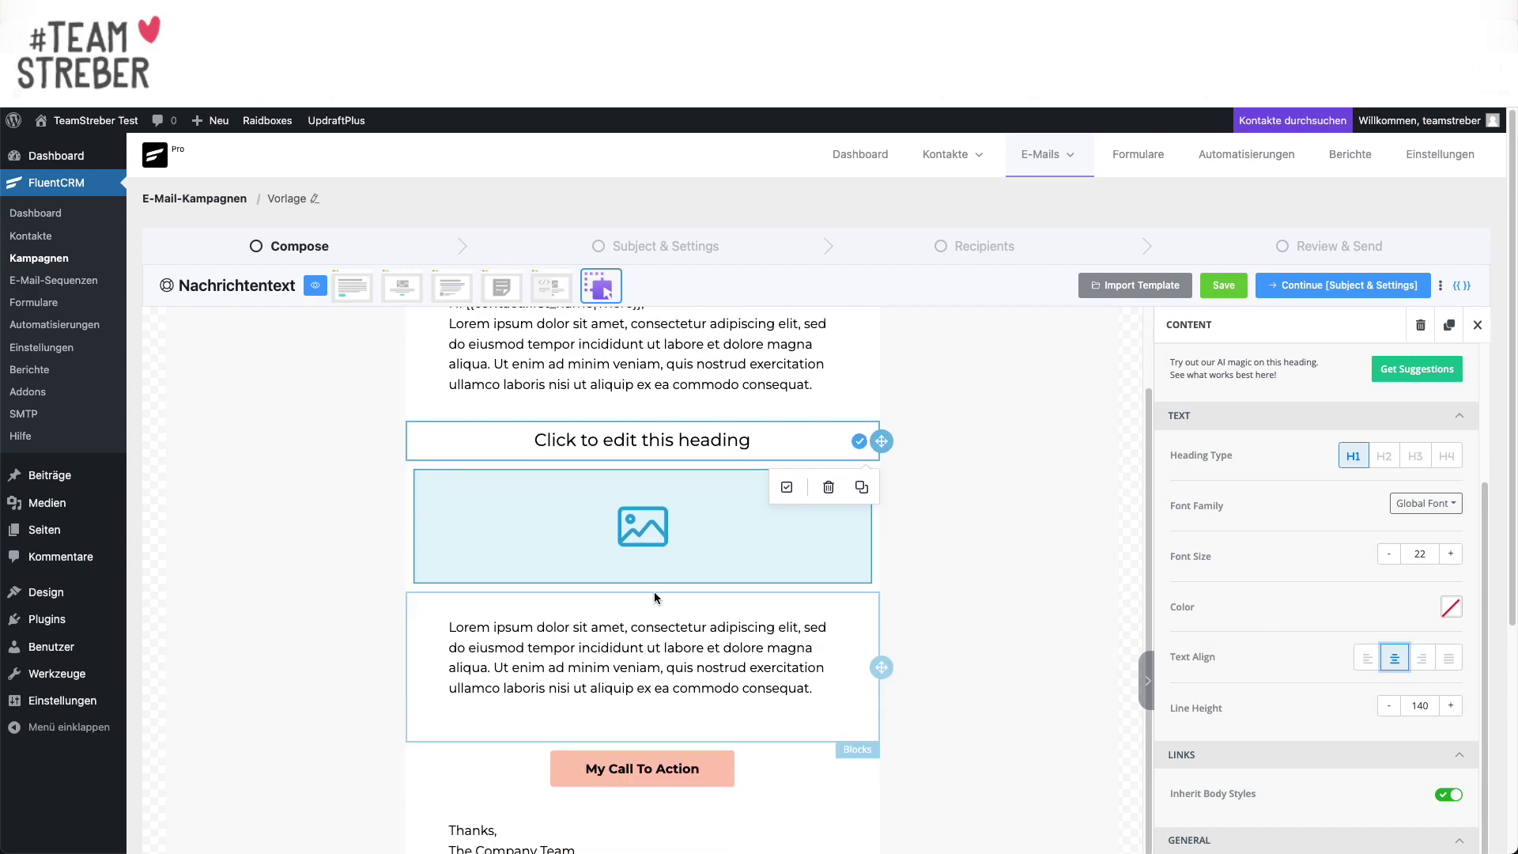
scroll(642, 599, "down", 1)
scroll(642, 599, "up", 3)
scroll(640, 595, "down", 1)
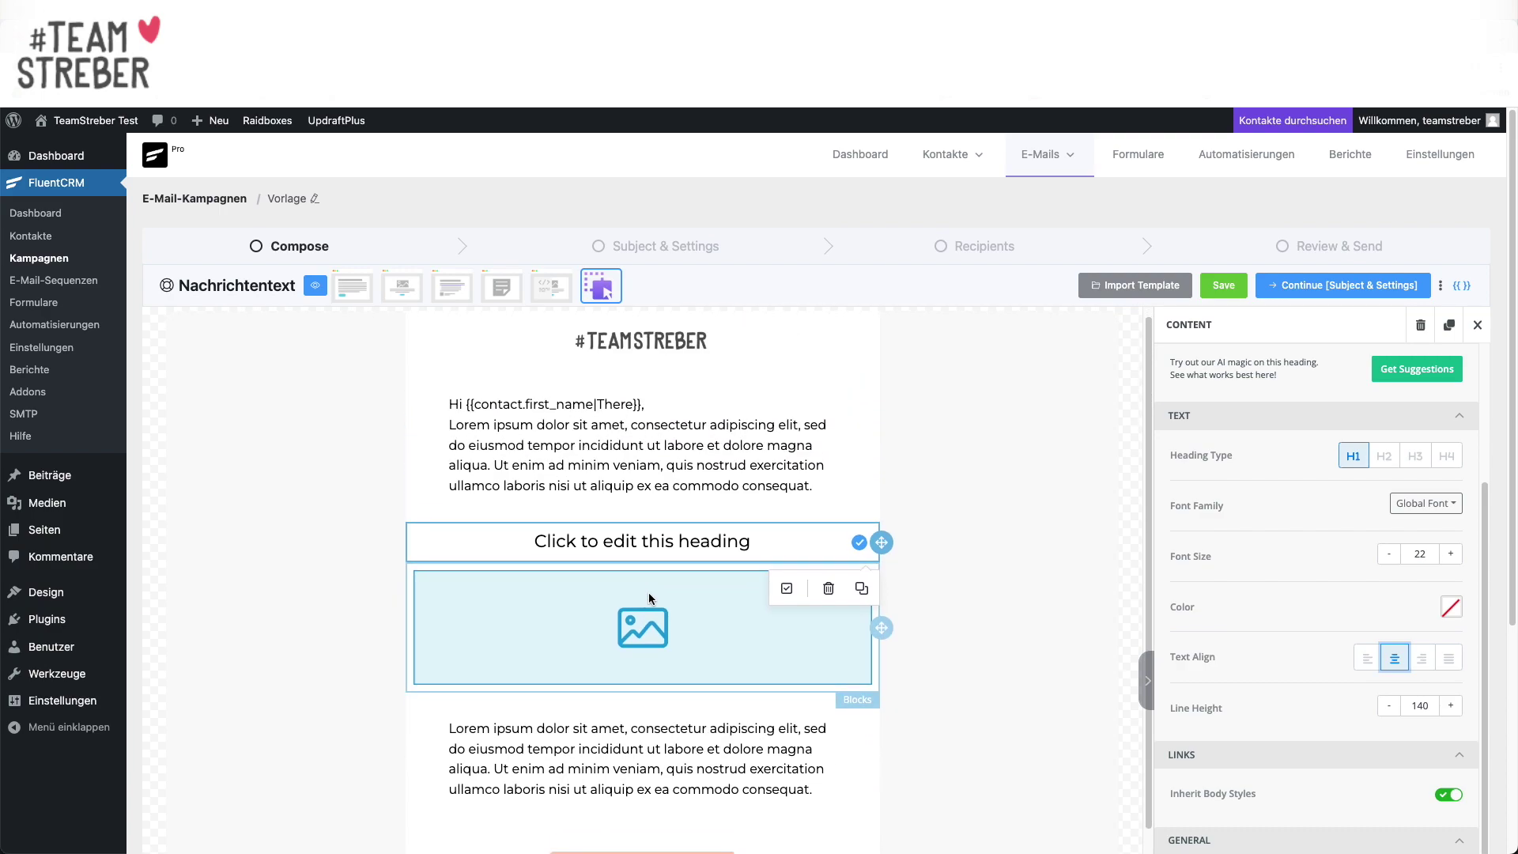
Step: Delete the heading, the image and the second text block, and save the email body
left_click(761, 539)
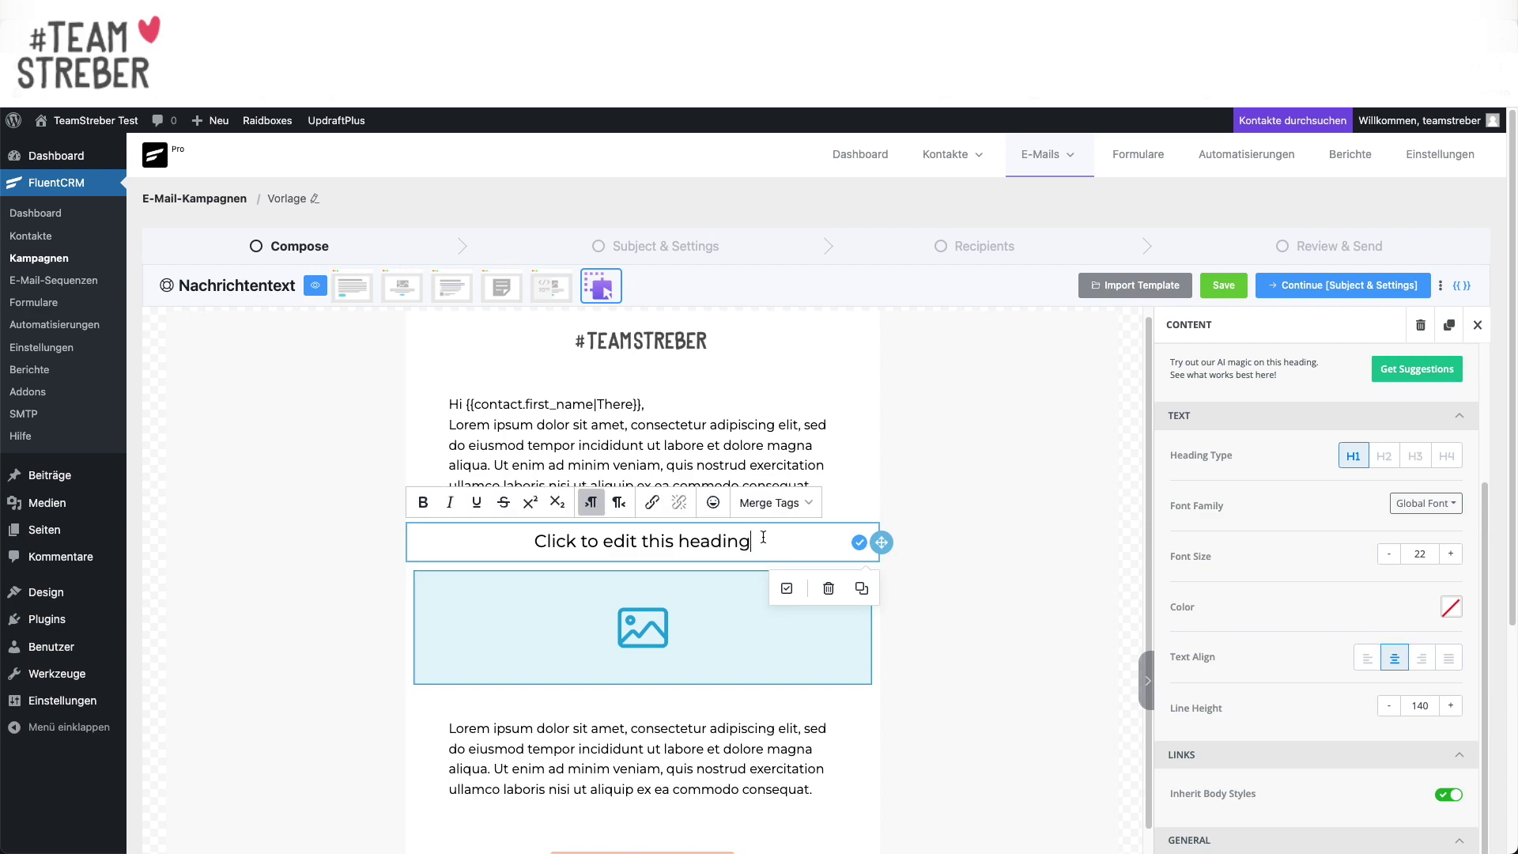
left_click(828, 588)
left_click(806, 577)
left_click(826, 710)
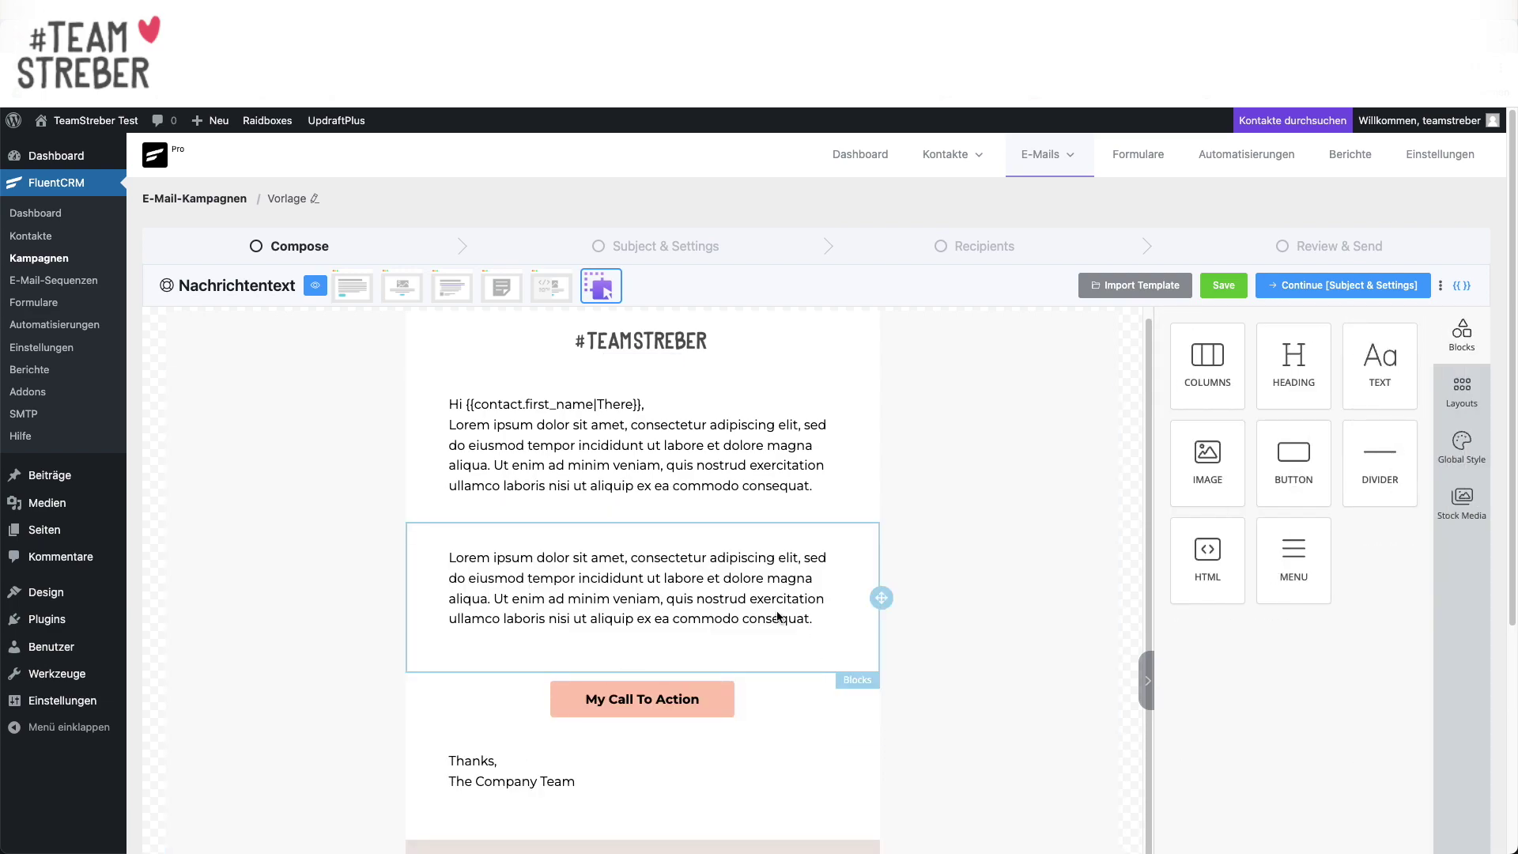
left_click(747, 601)
left_click(823, 700)
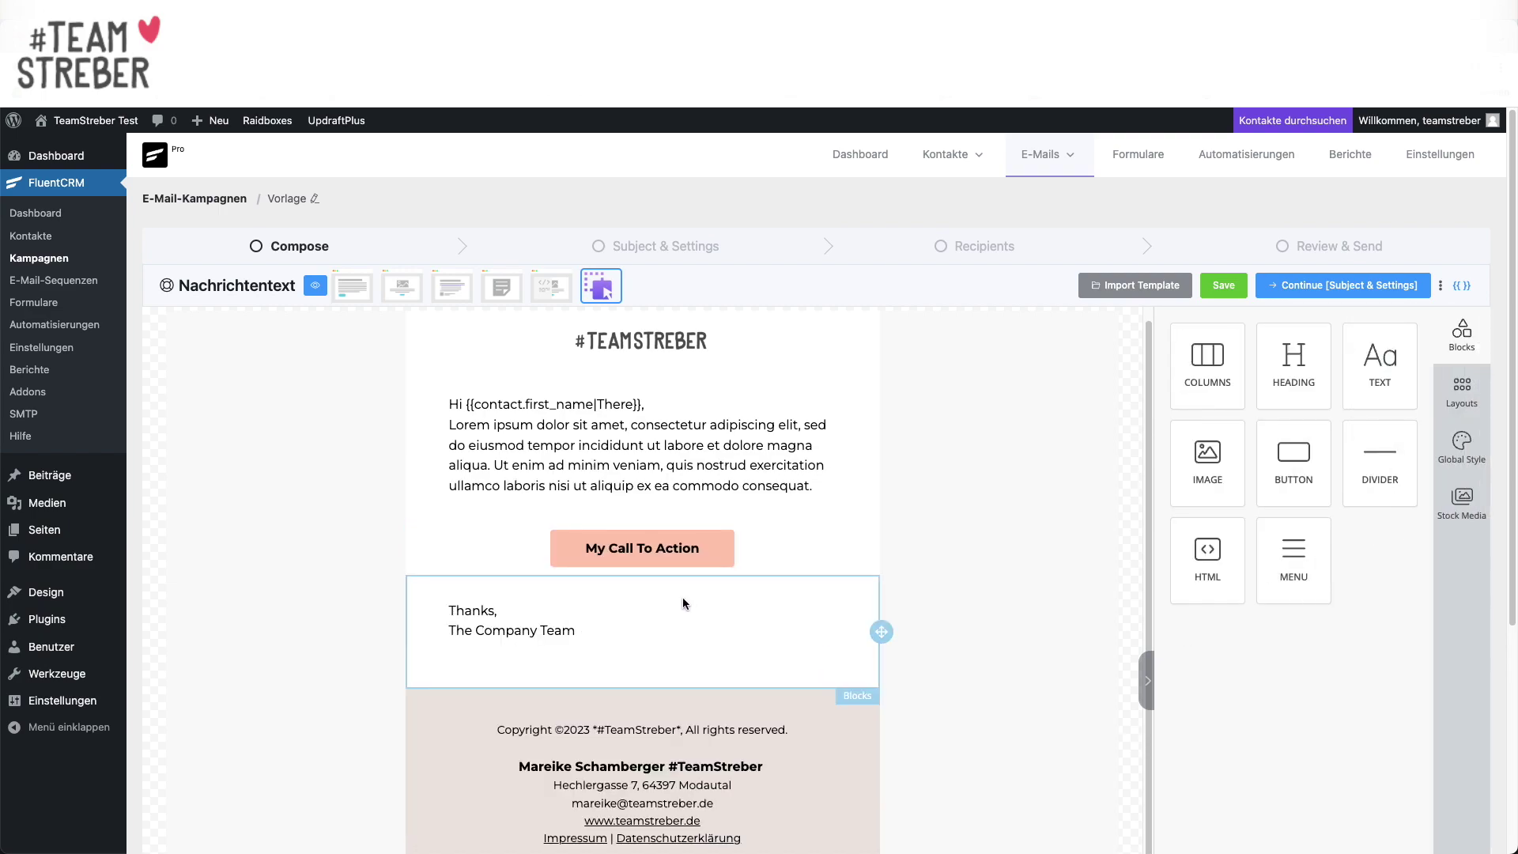
left_click(1223, 285)
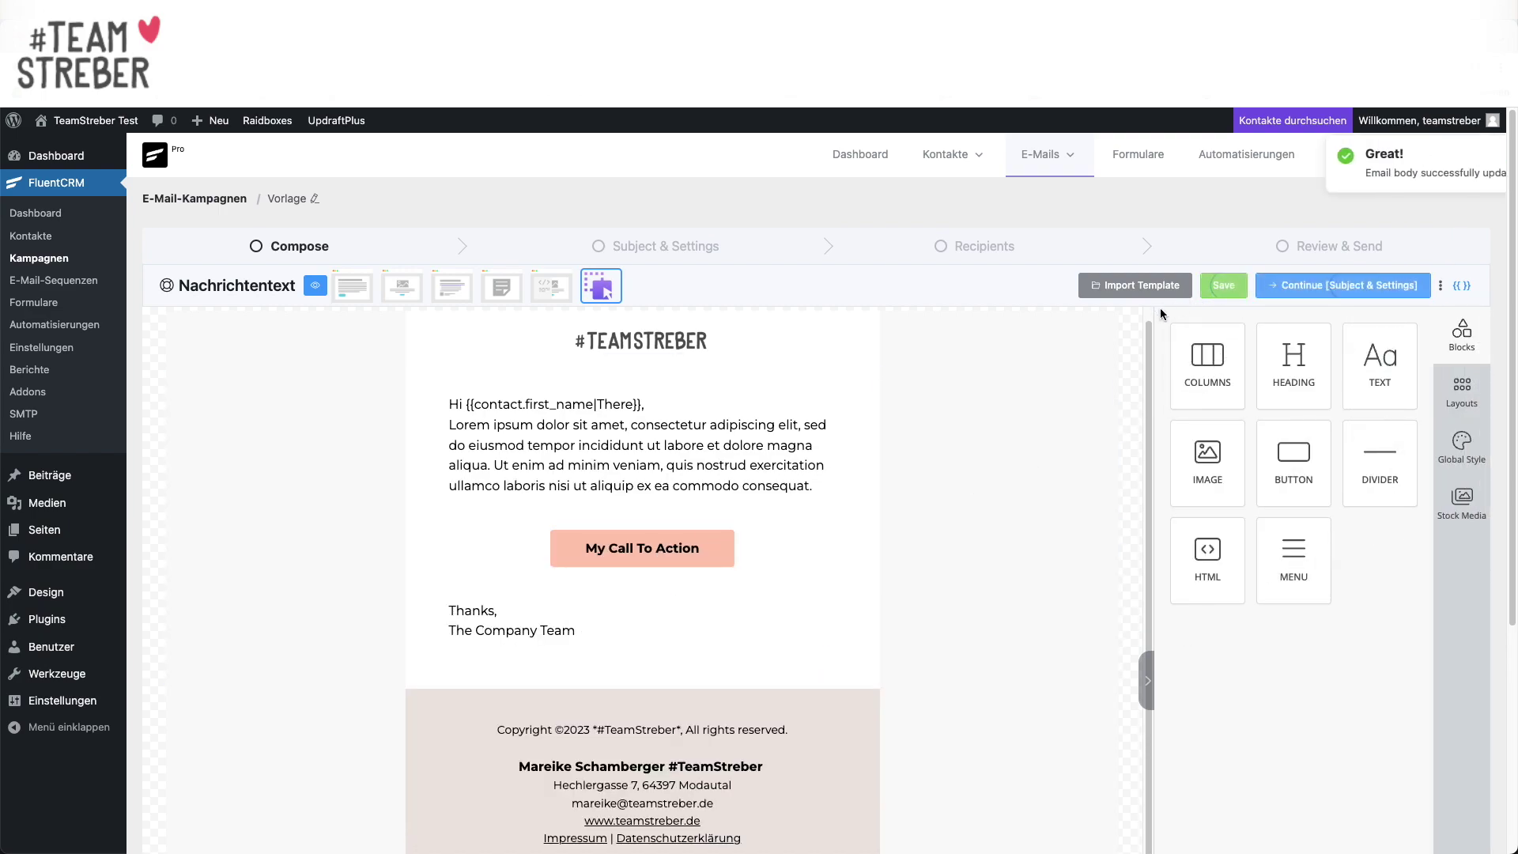
Step: Return to the email campaigns list and duplicate the campaign "Vorlage"
left_click(24, 259)
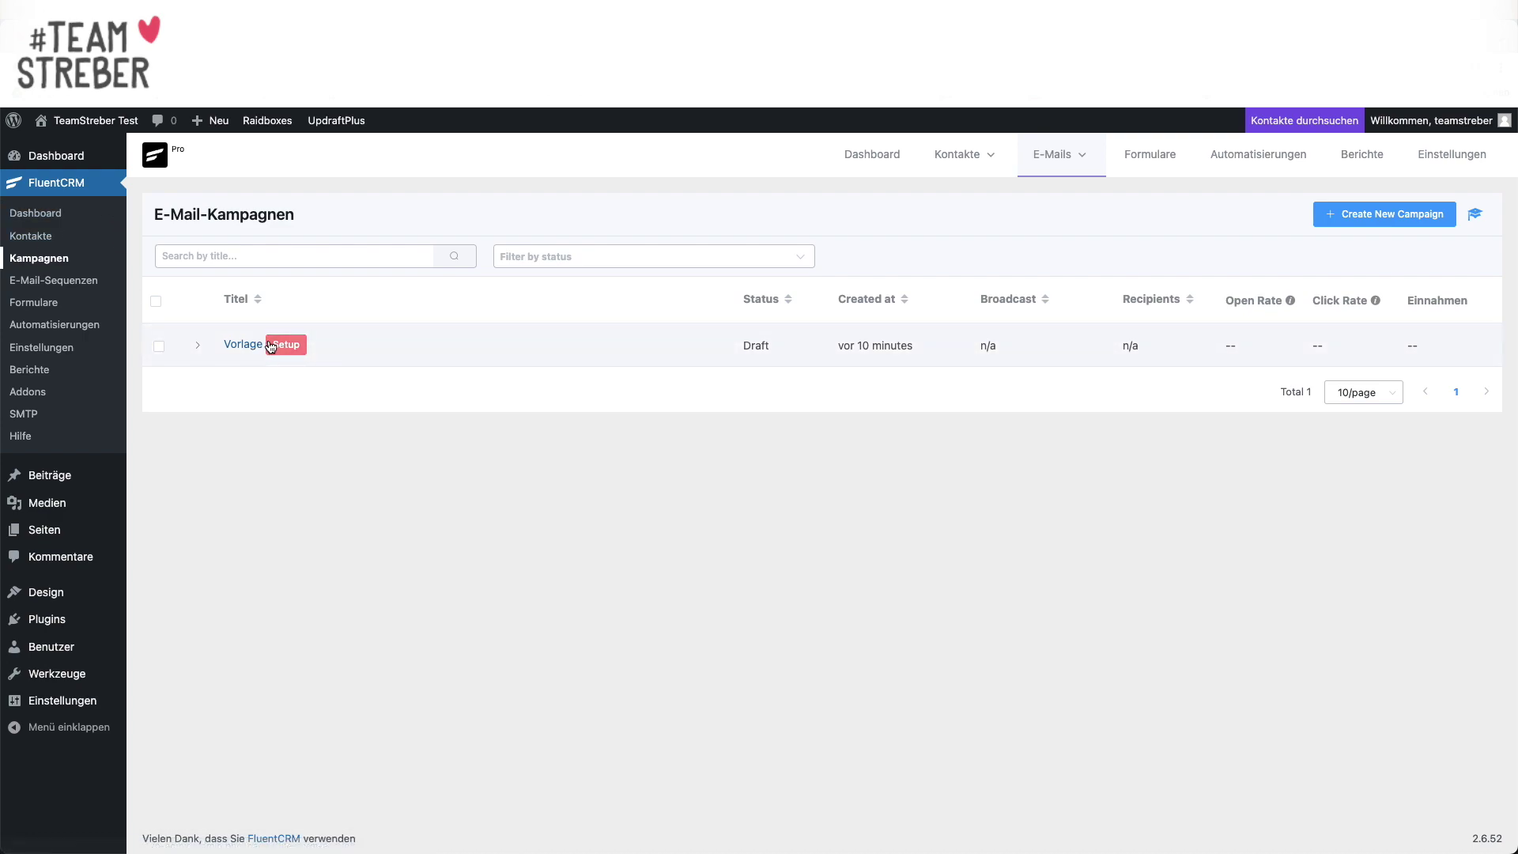
left_click(197, 348)
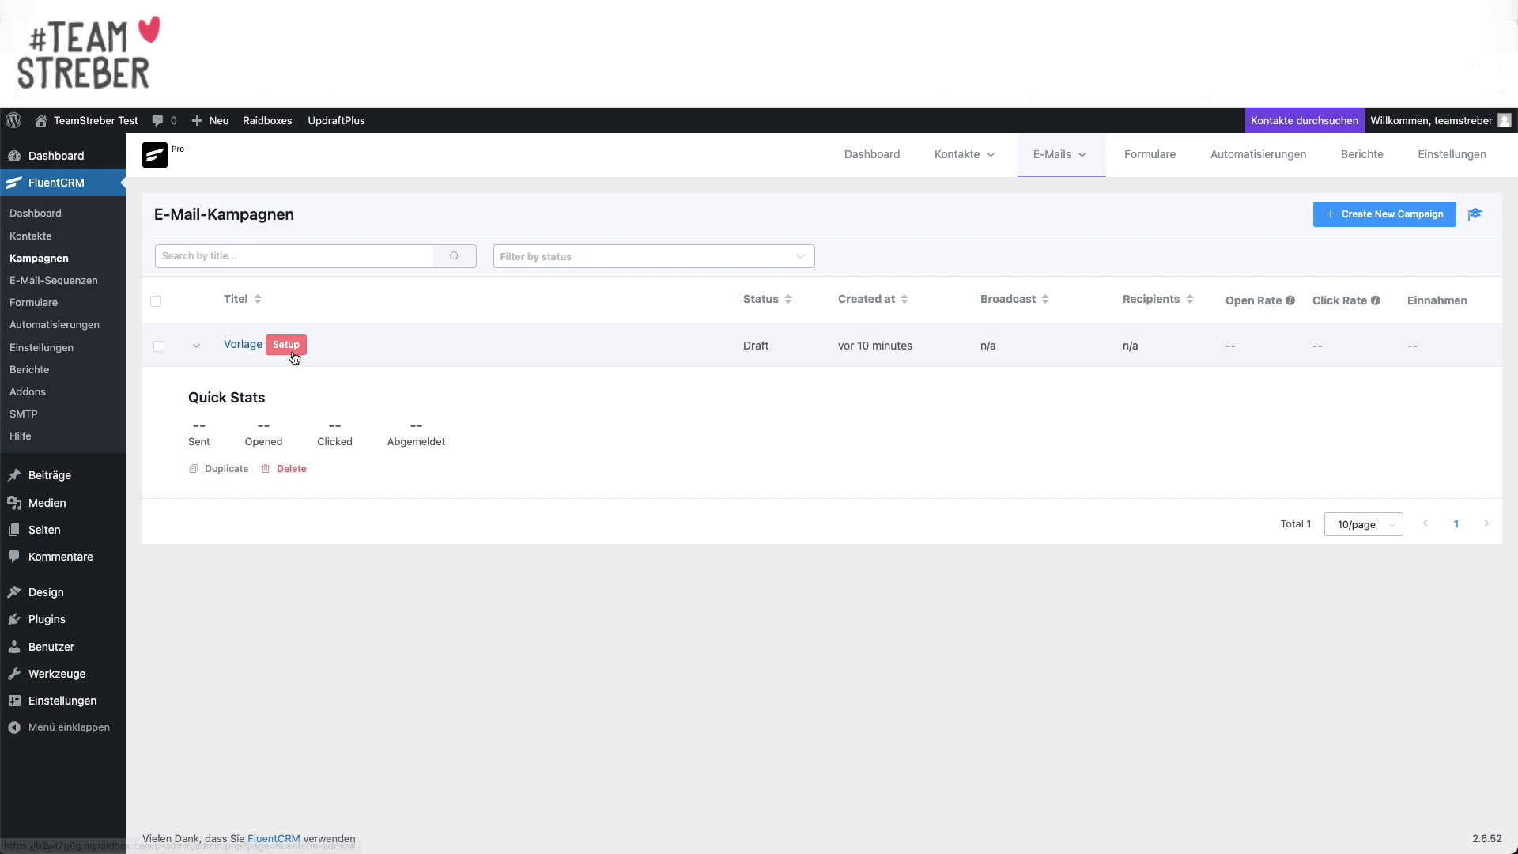
left_click(227, 468)
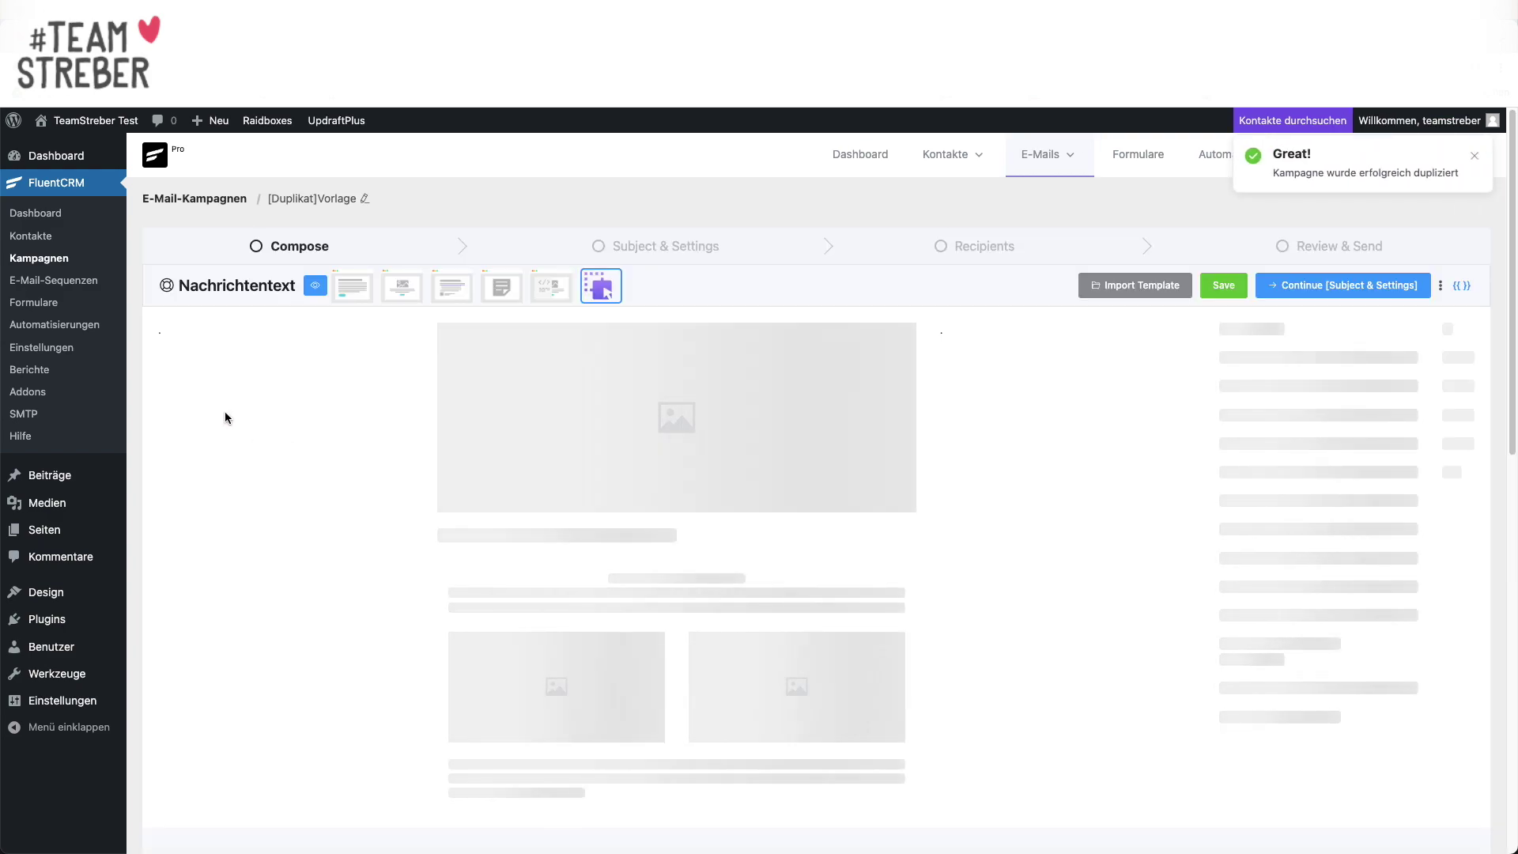
Step: Rename the duplicated campaign as "1. Newsletter, JUHU!" and save the title
left_click(364, 198)
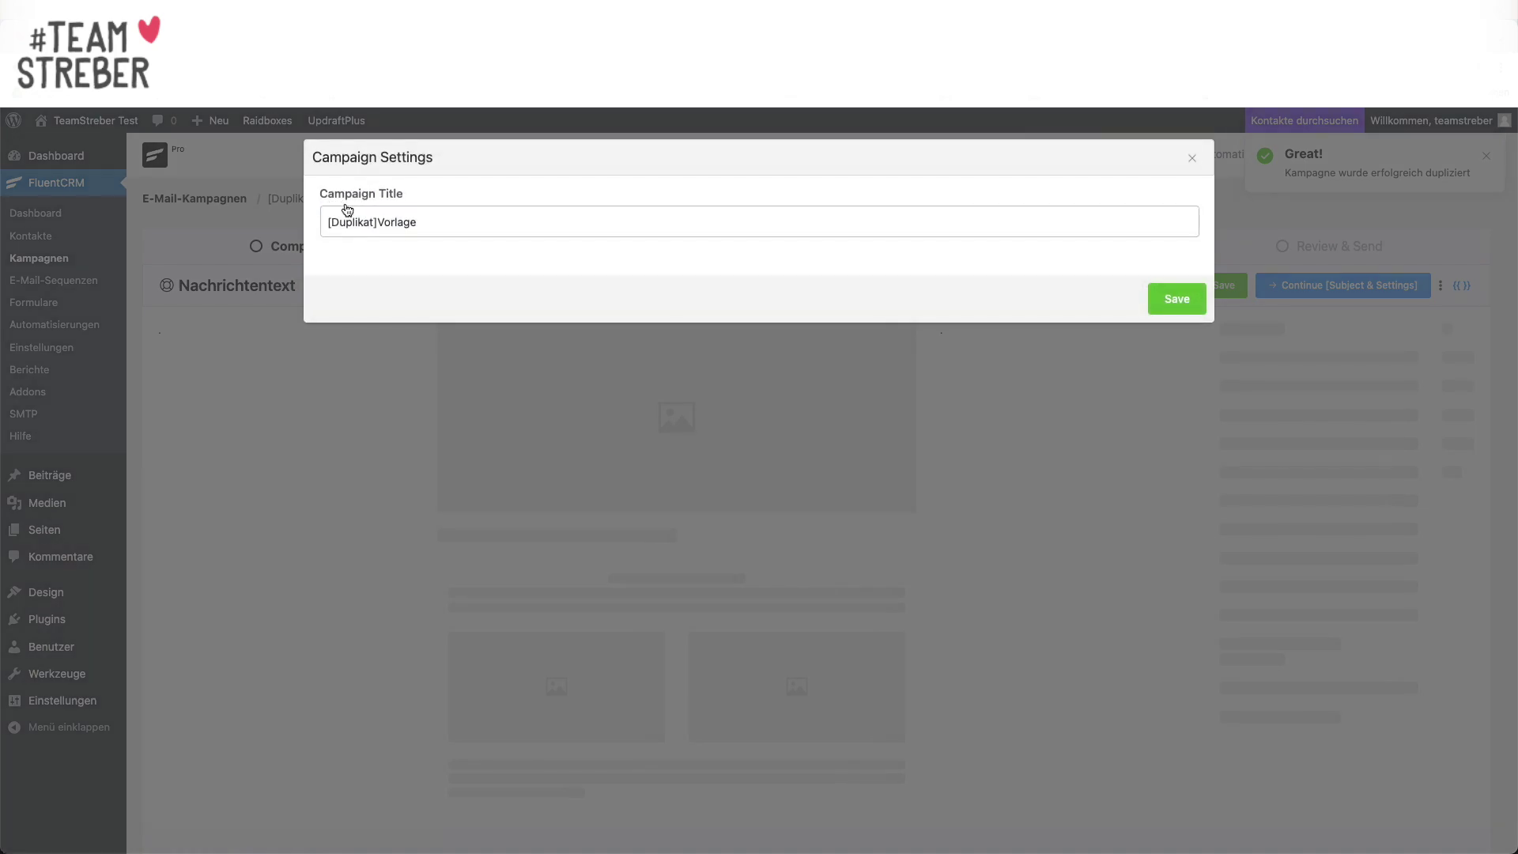
triple_click(368, 218)
type("1. Newsletter, JUHU!")
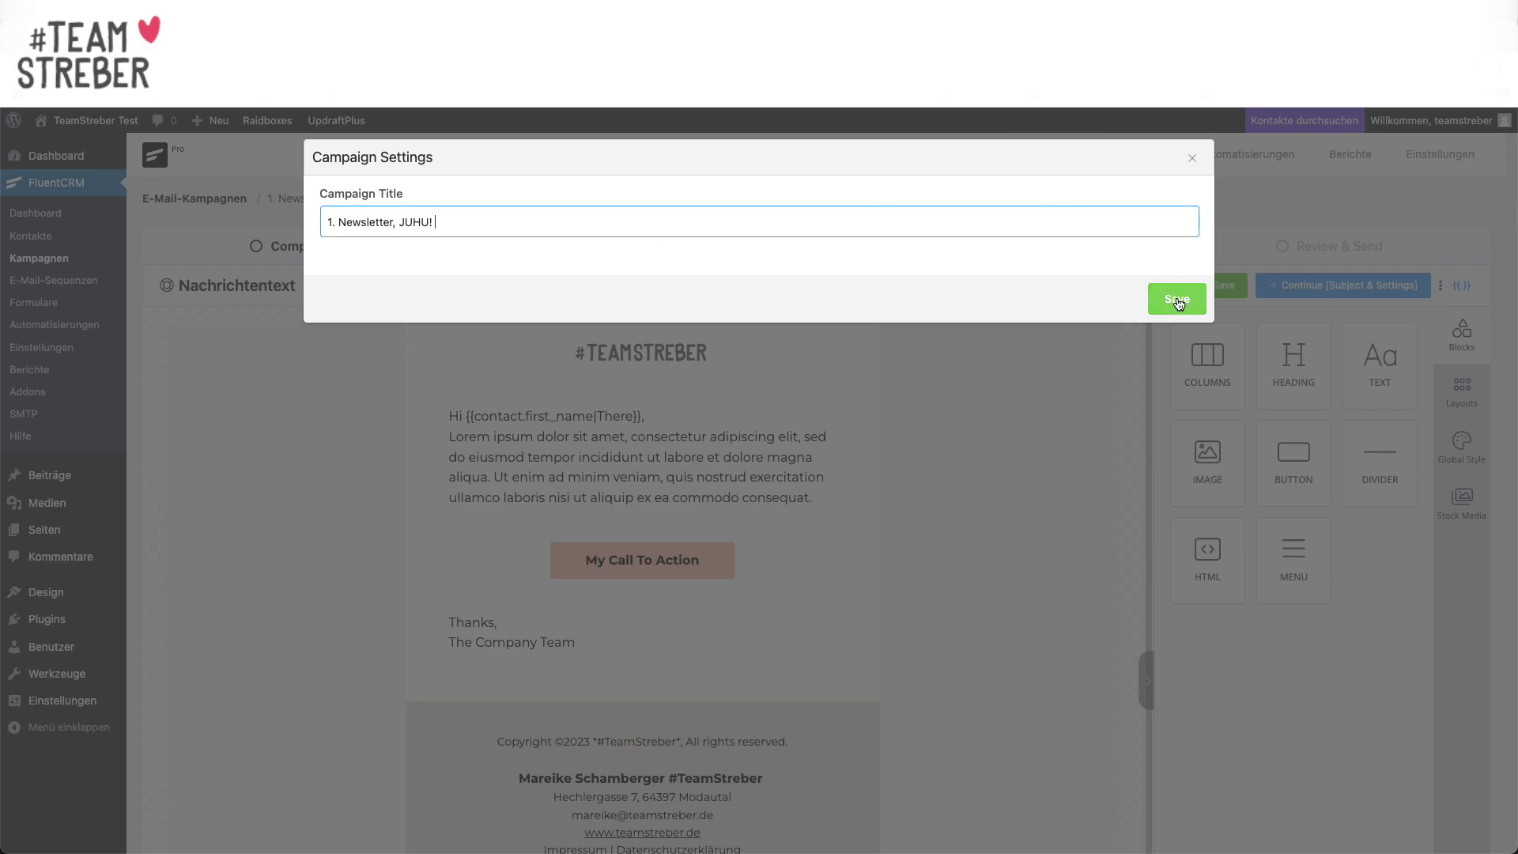
left_click(1176, 299)
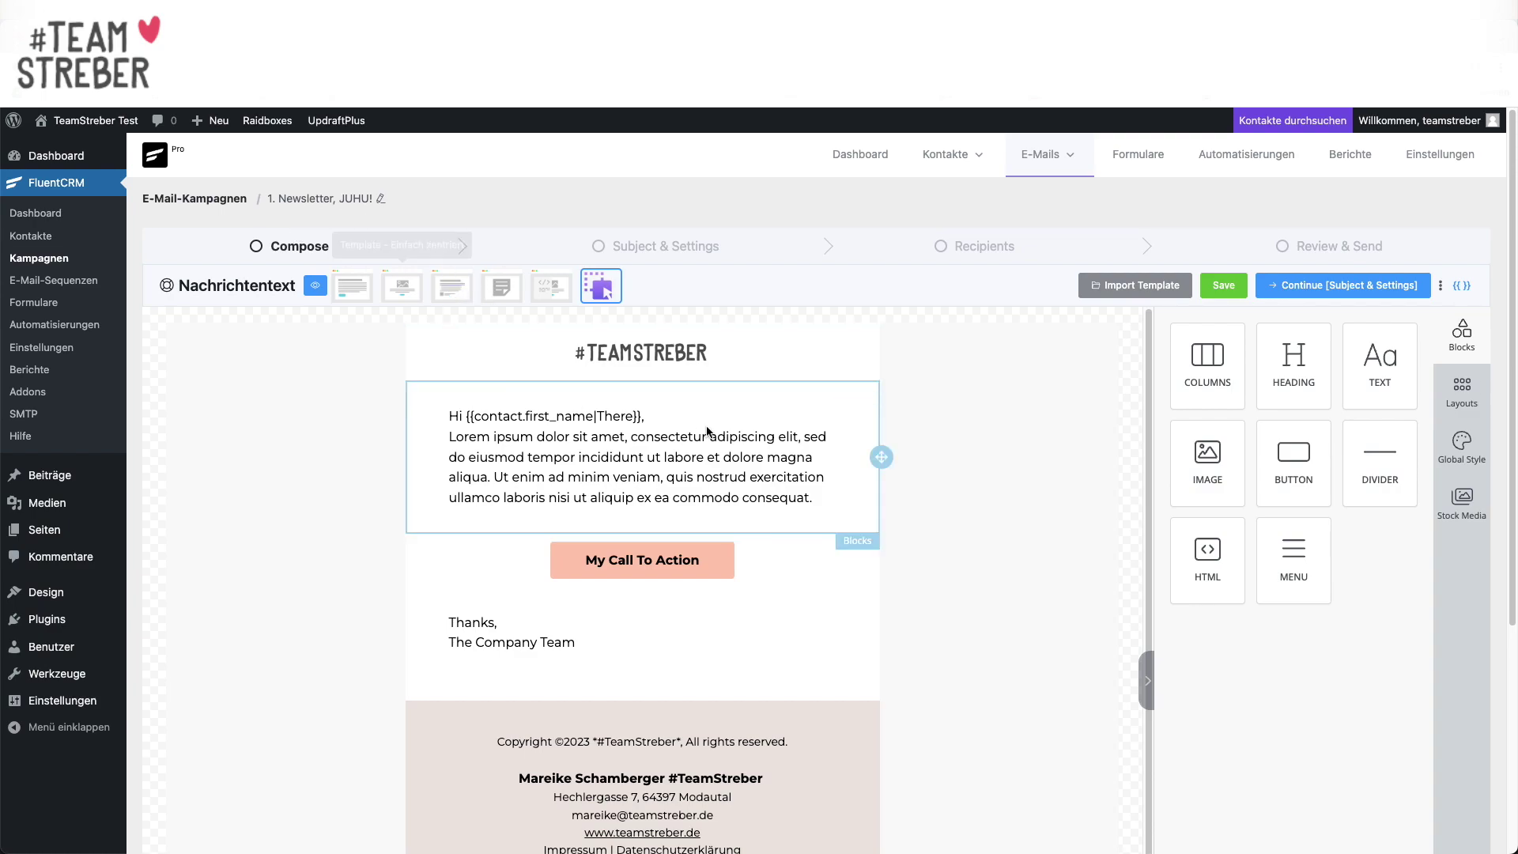
Step: Check the newsletter's content, save the email body and continue to Subject & Settings
scroll(518, 529, "down", 3)
scroll(519, 530, "down", 2)
scroll(514, 490, "up", 5)
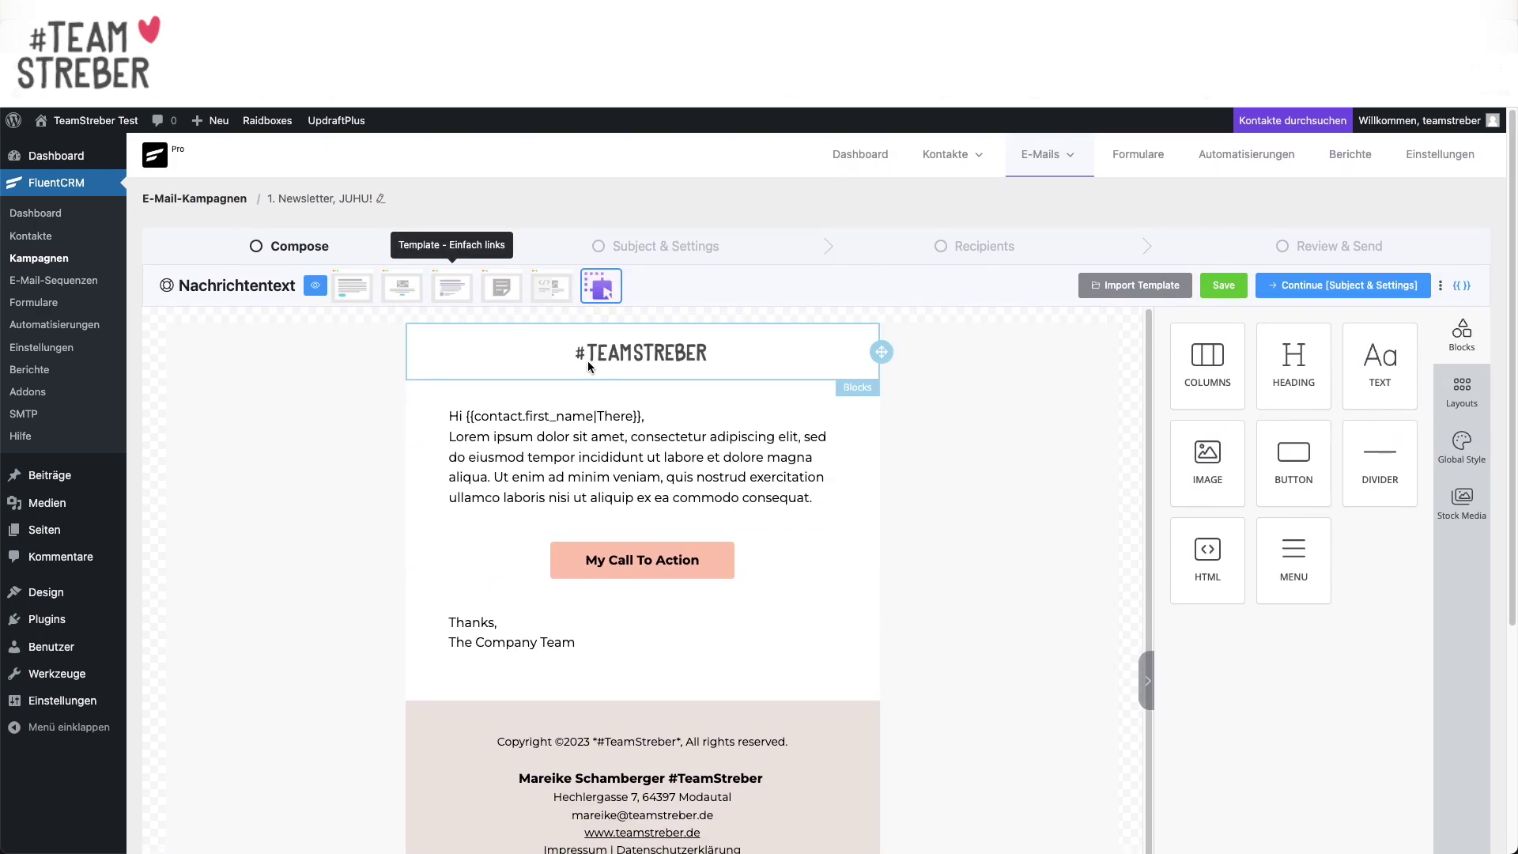
left_click(1233, 291)
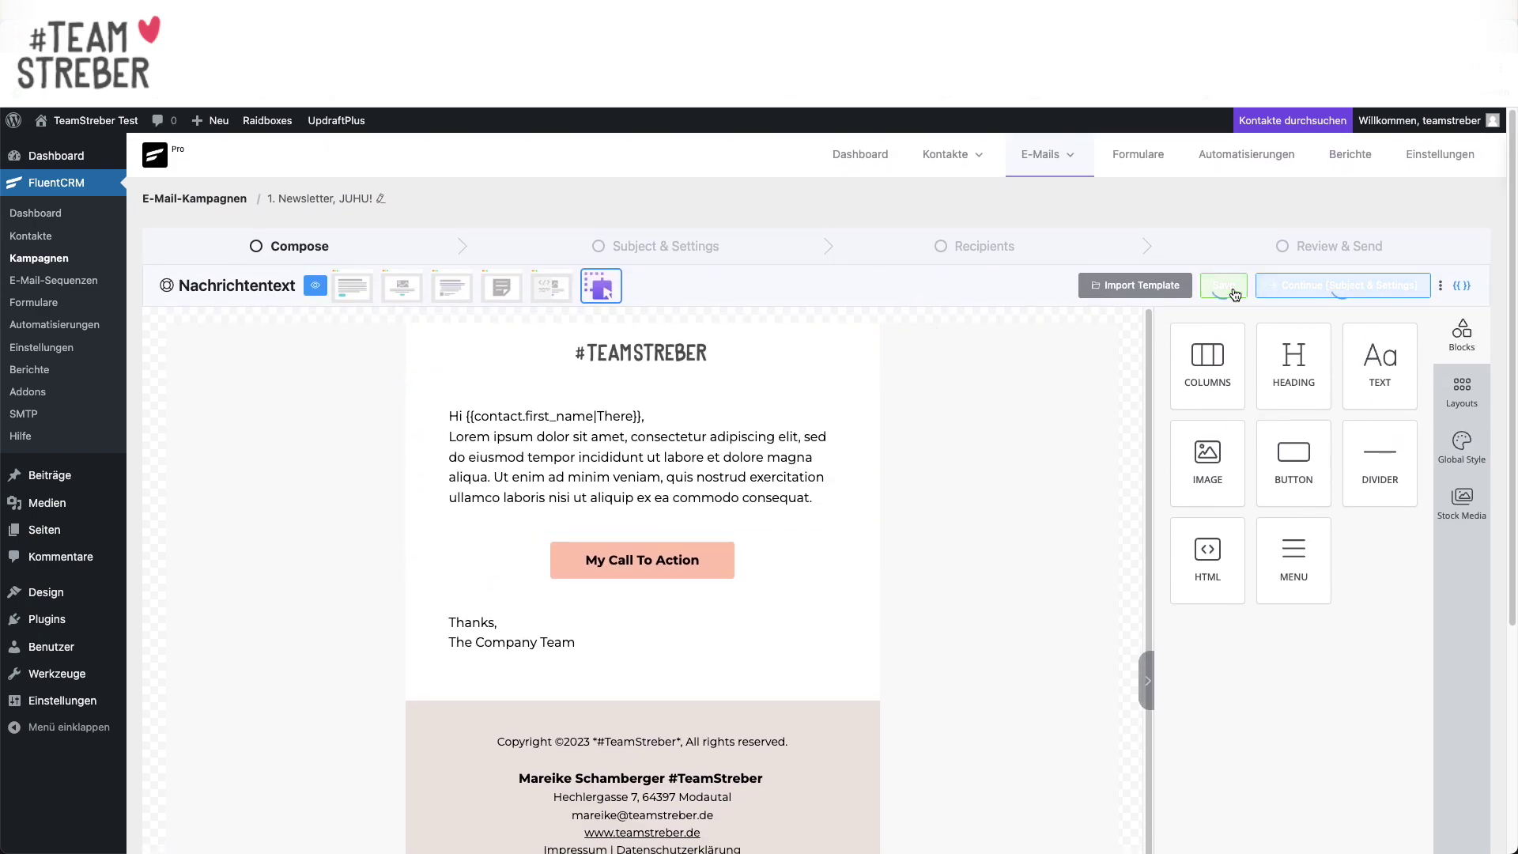
left_click(1298, 287)
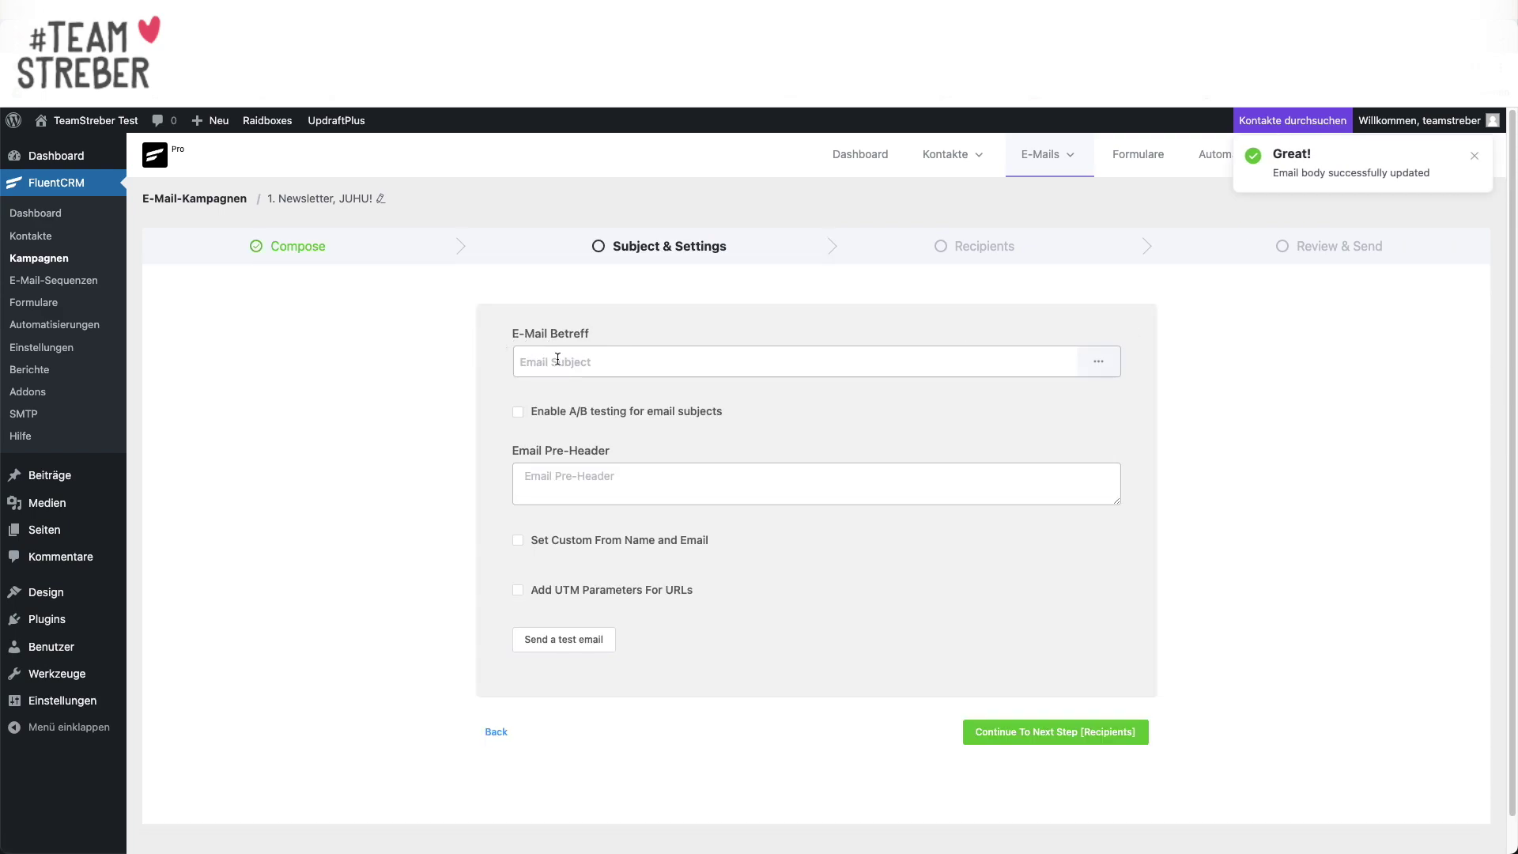
Step: Enable A/B testing for email subjects and add a second test subject row
left_click(518, 411)
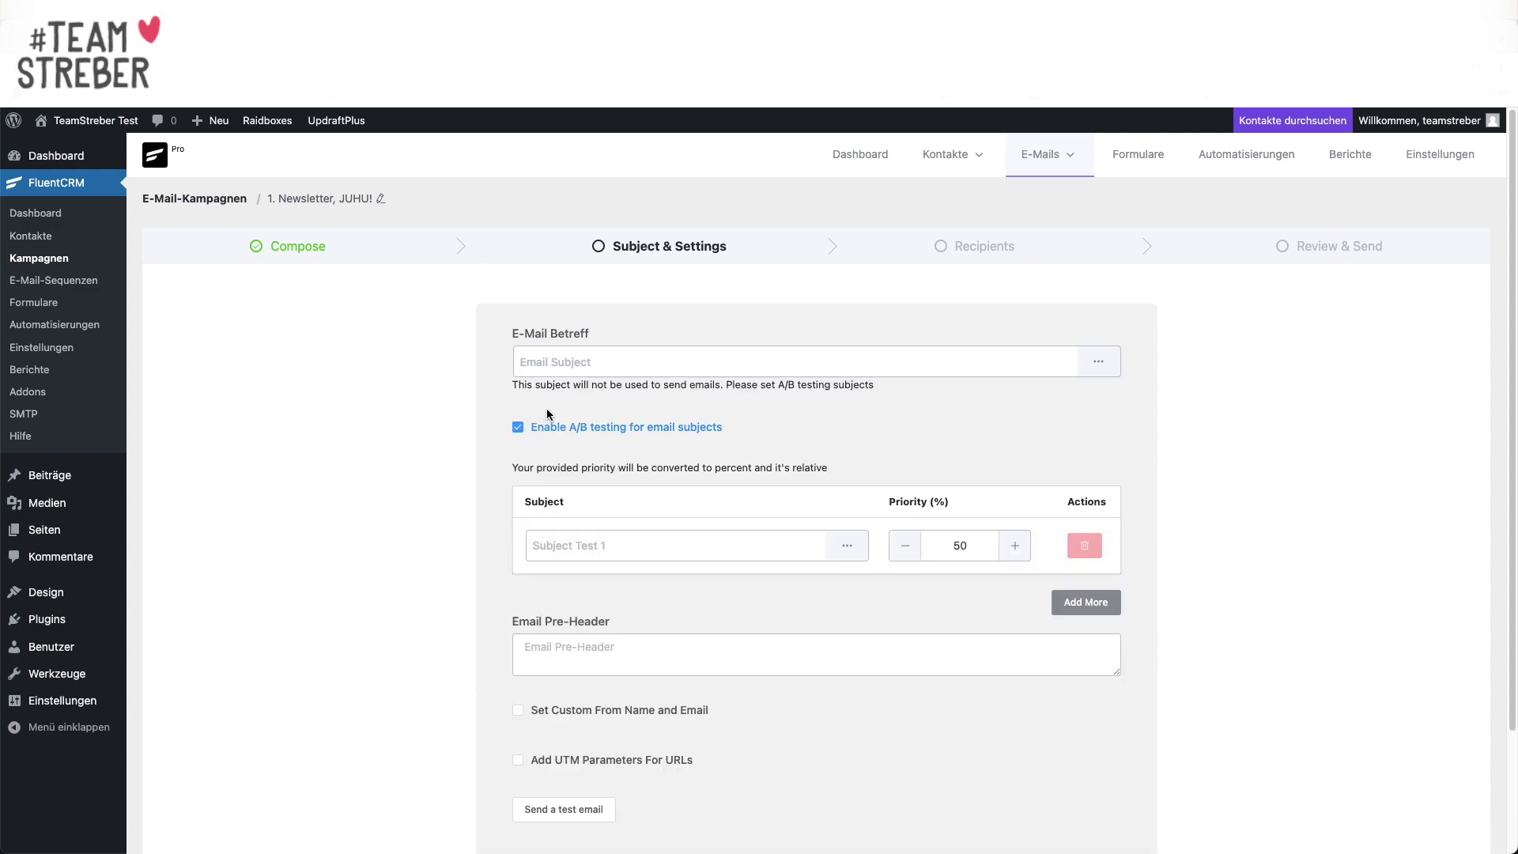
scroll(554, 475, "down", 3)
scroll(556, 501, "up", 2)
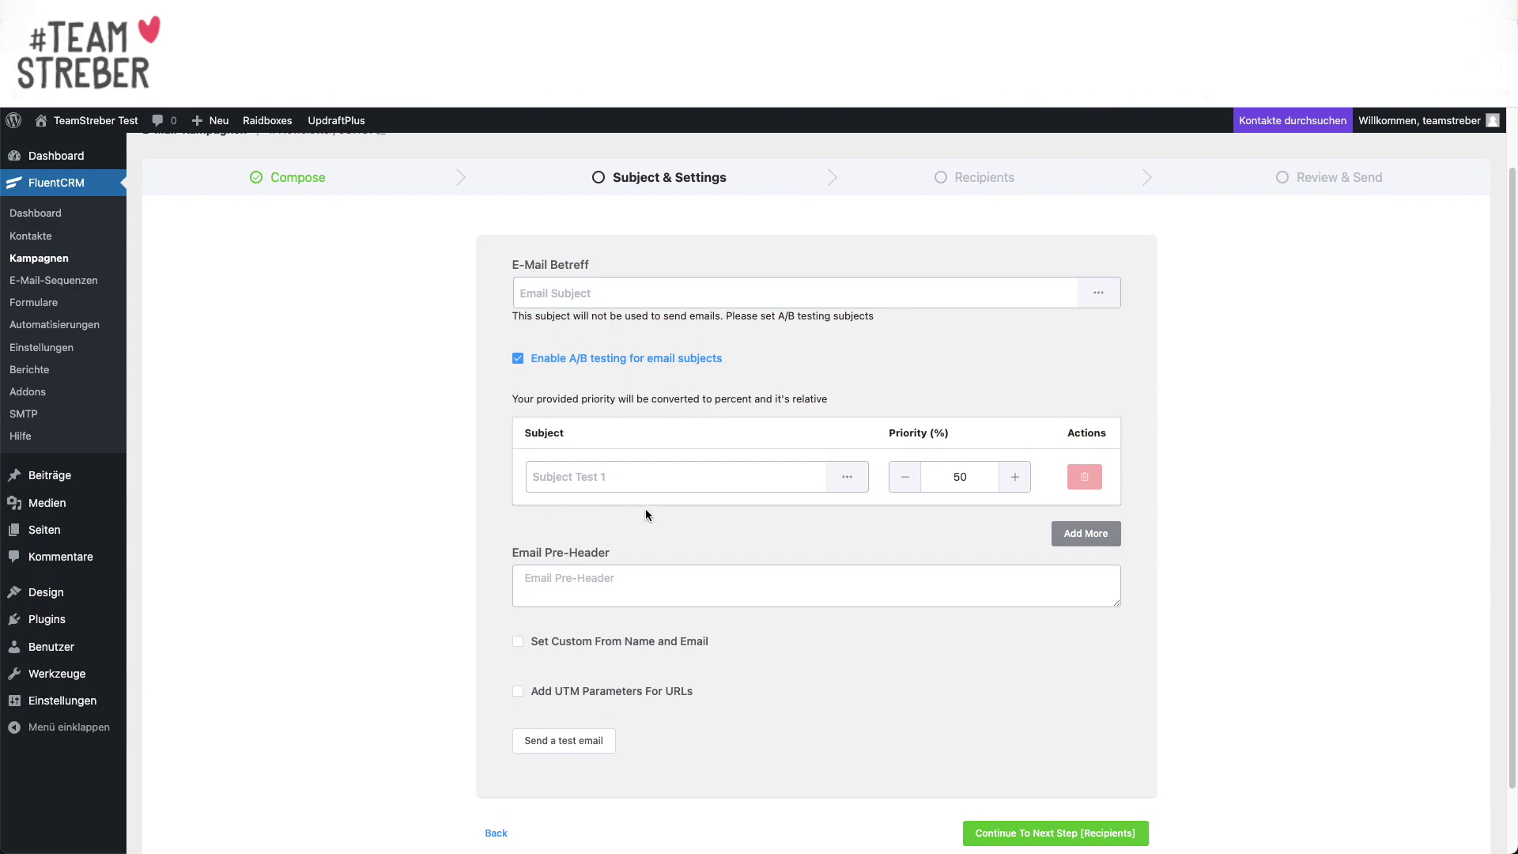
left_click(1084, 533)
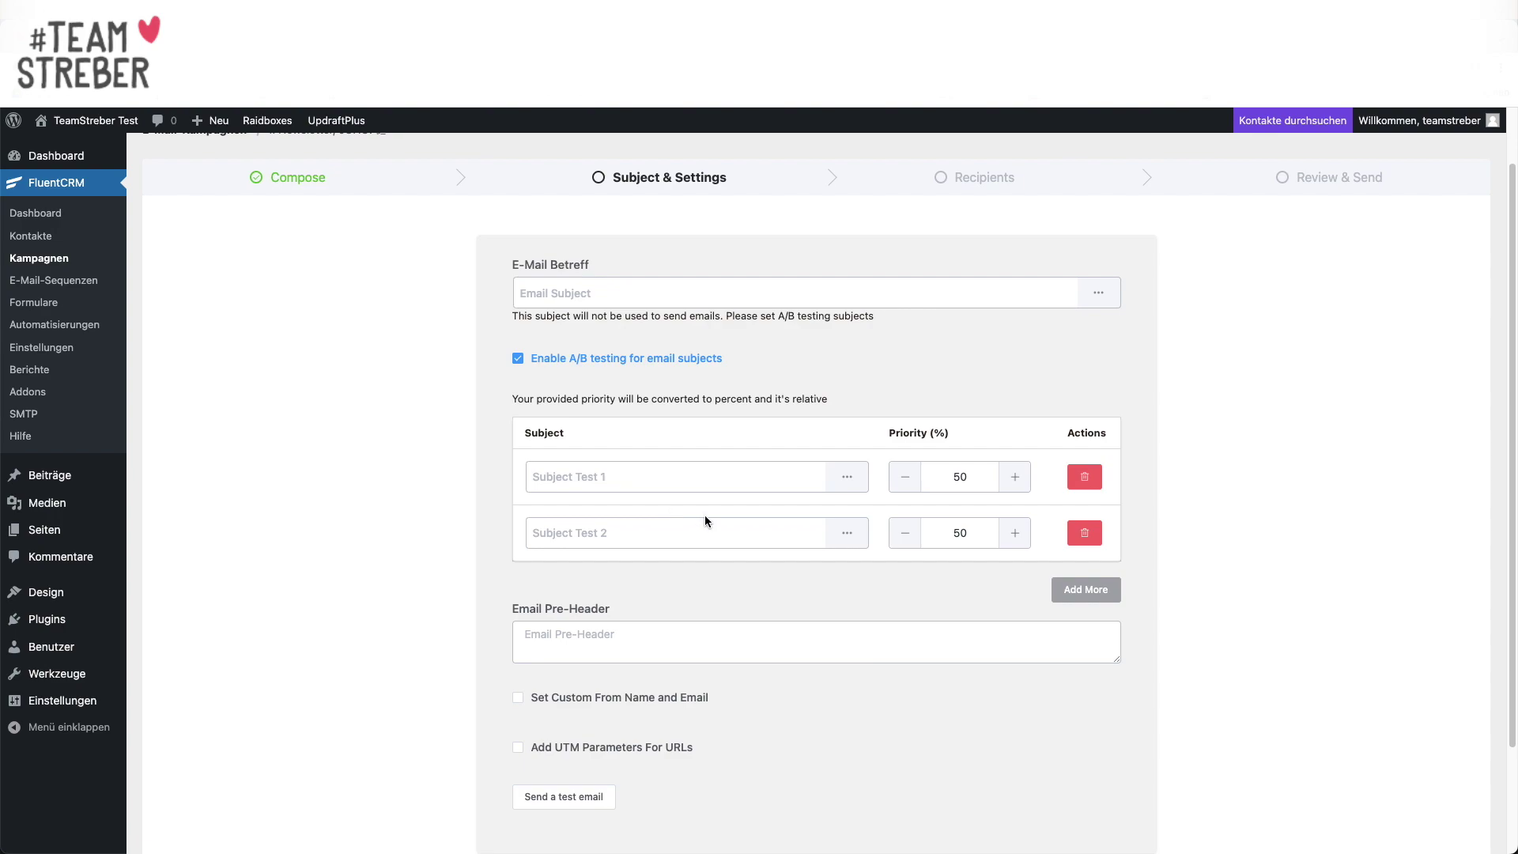
Step: Add UTM parameters for URLs, with campaign source "Newsletter" and campaign medium "Mail"
scroll(704, 518, "down", 1)
scroll(705, 516, "down", 3)
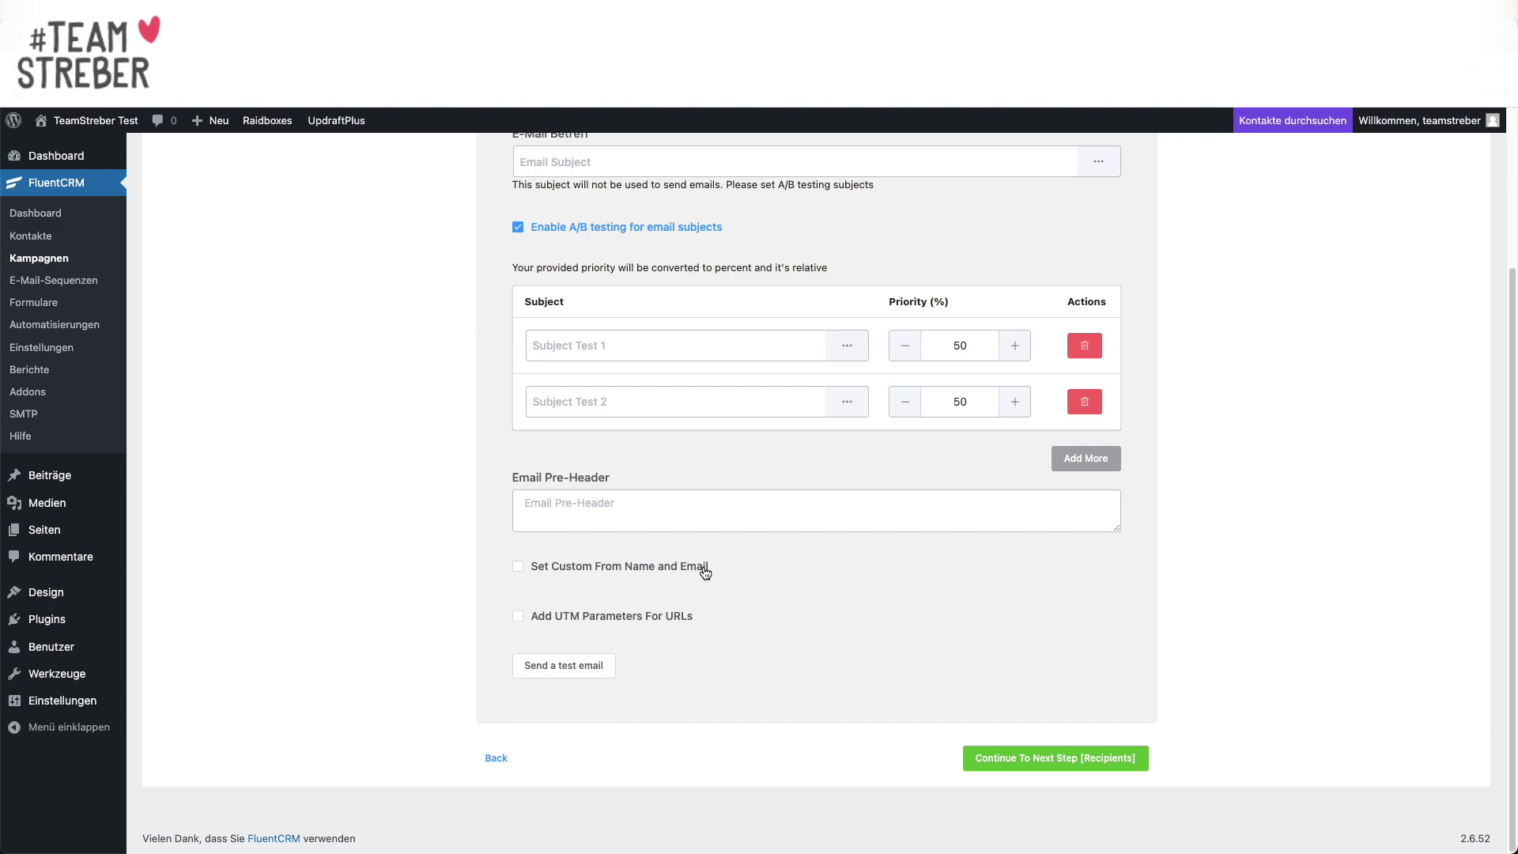
left_click(520, 618)
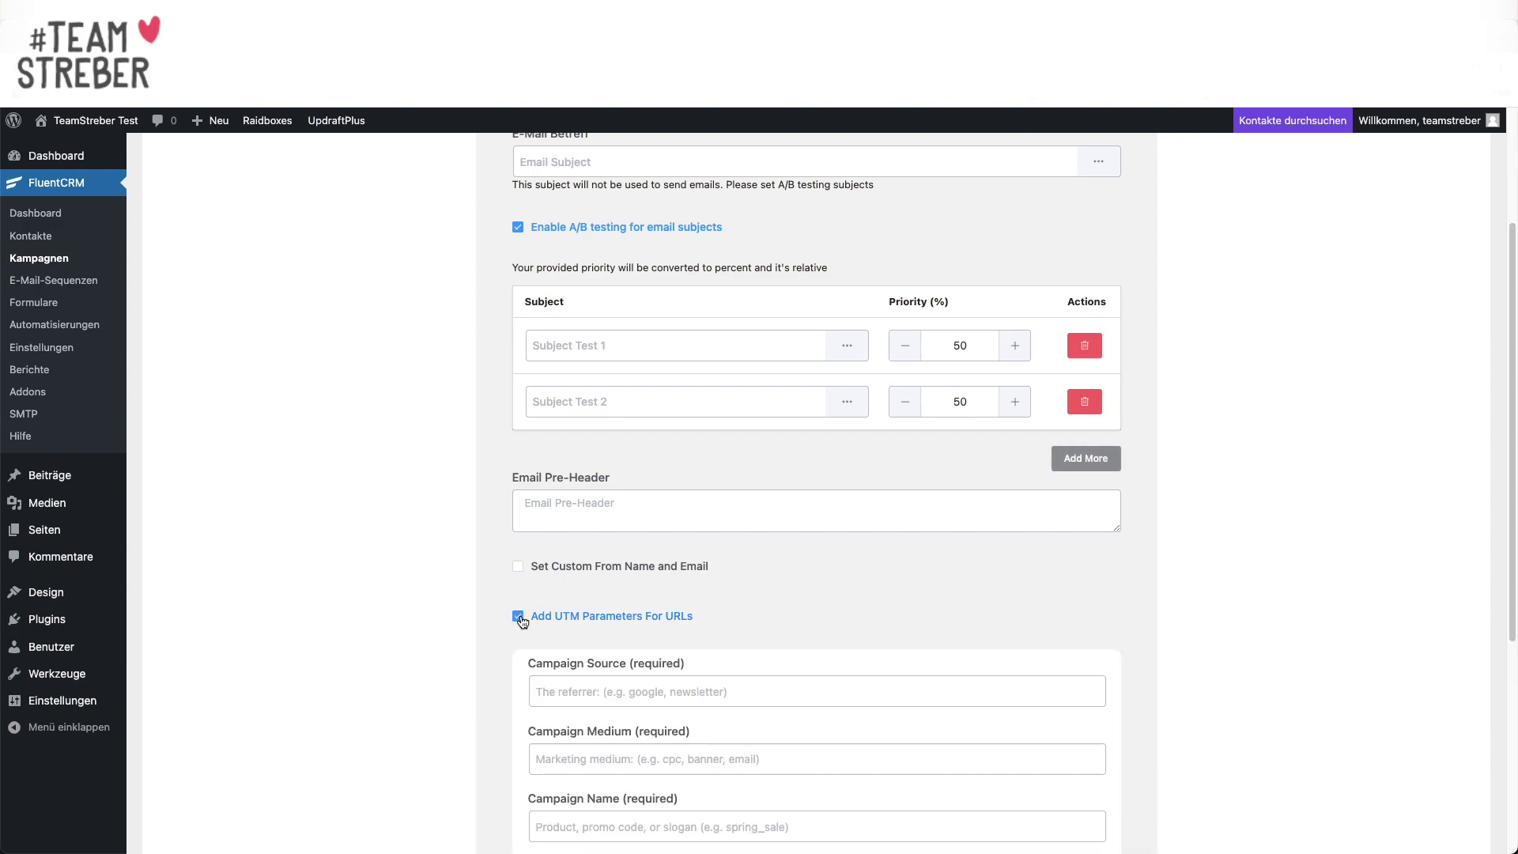
scroll(521, 622, "down", 2)
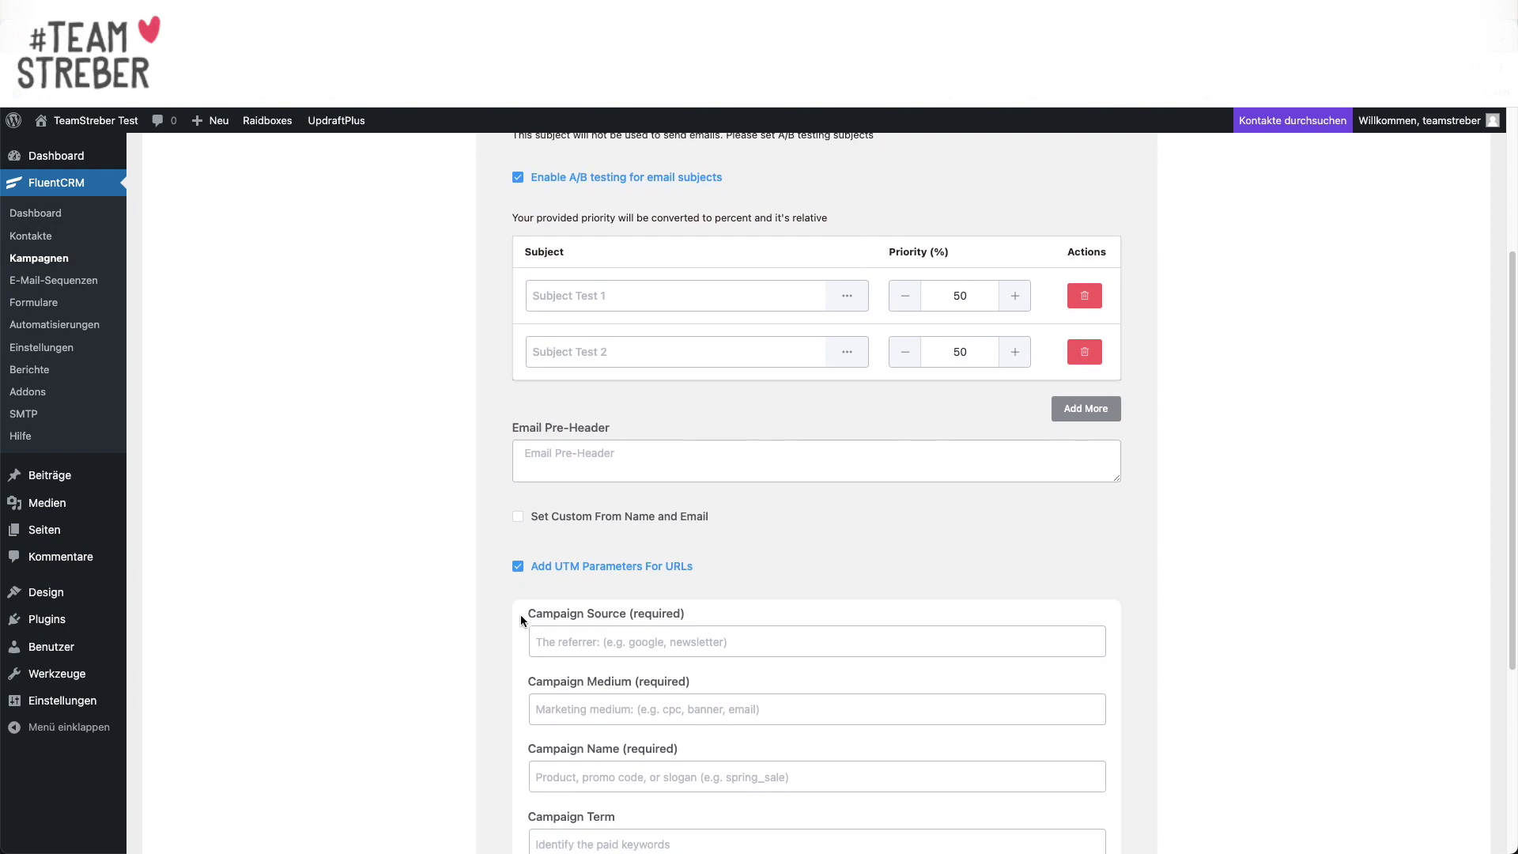
scroll(522, 621, "down", 3)
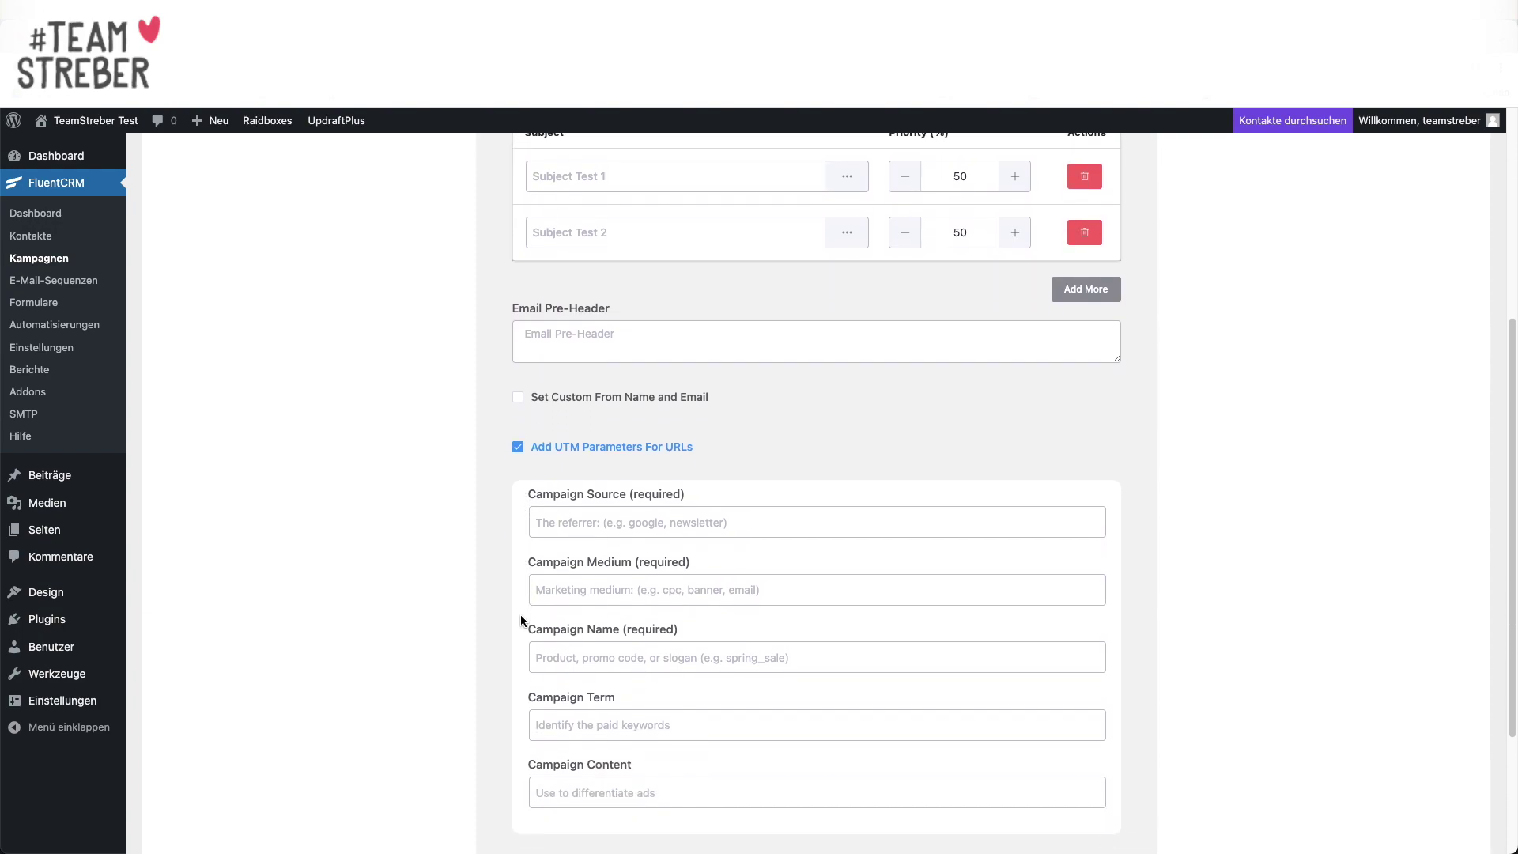
left_click(579, 479)
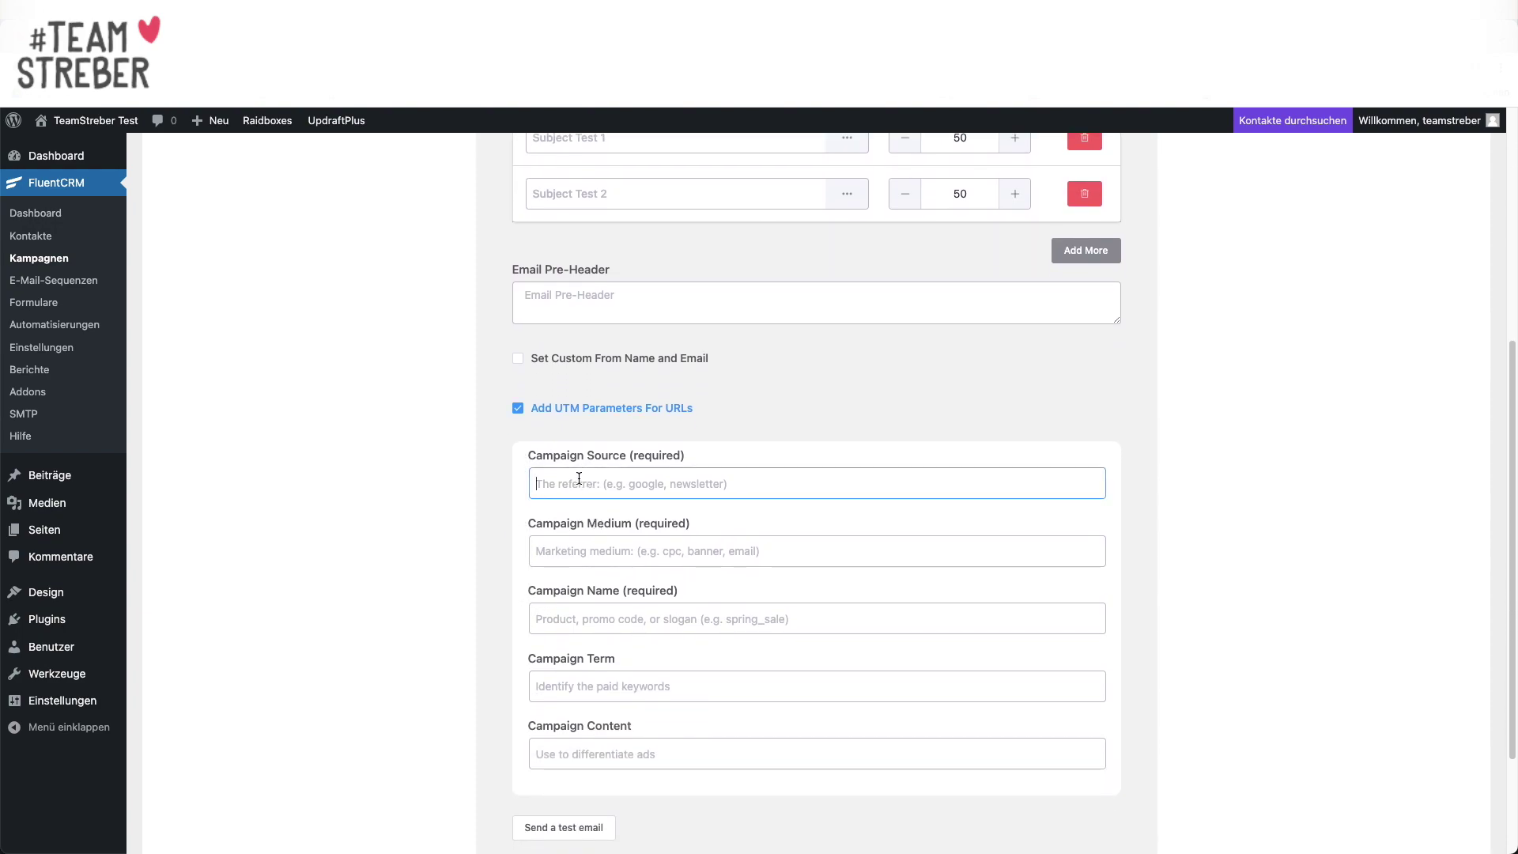
type("Newsletter")
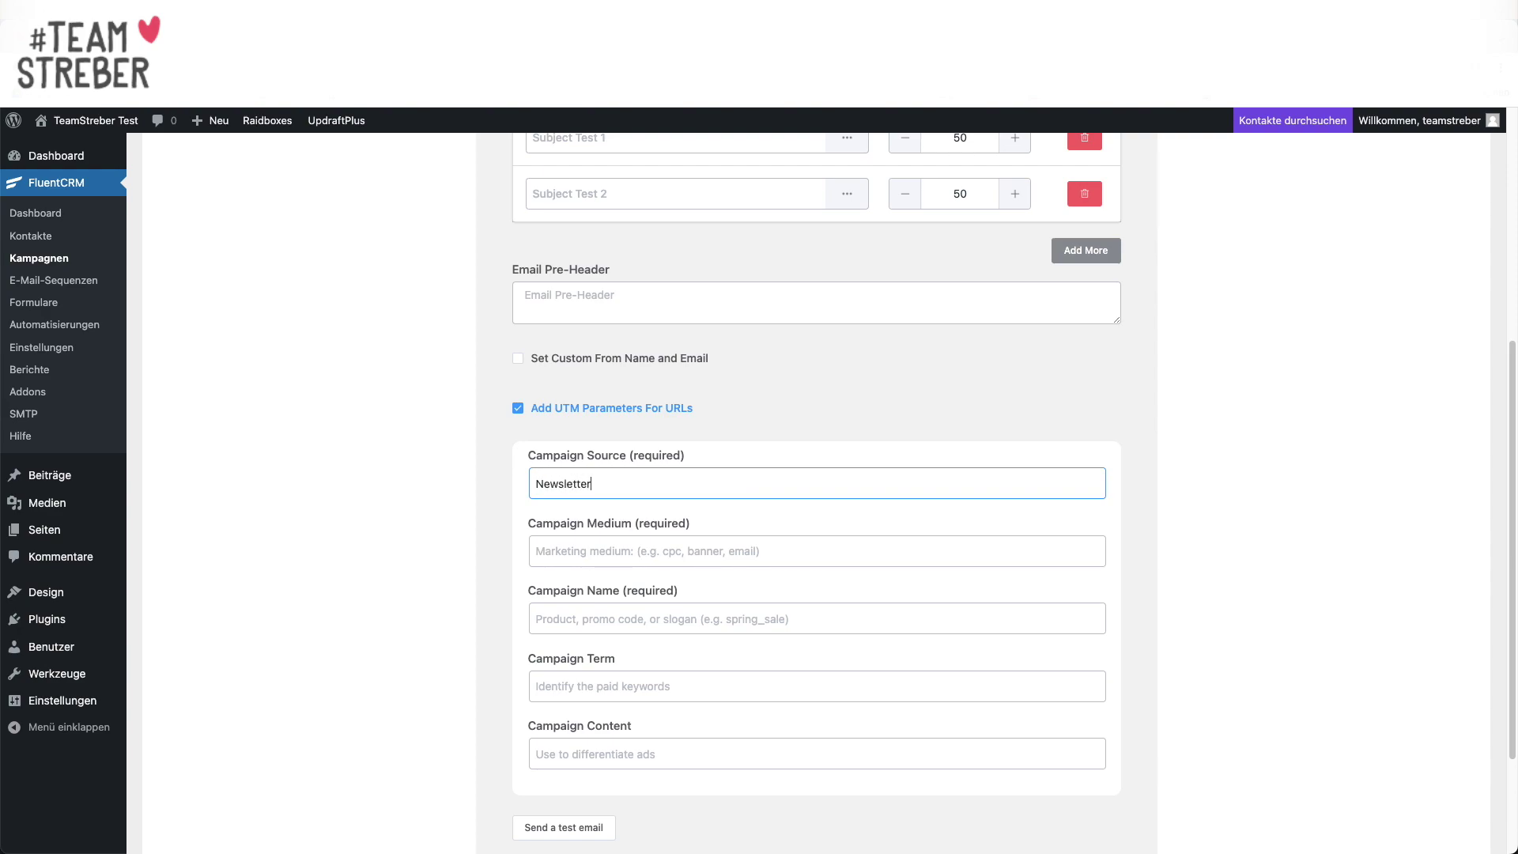
scroll(585, 483, "down", 1)
type("Mail")
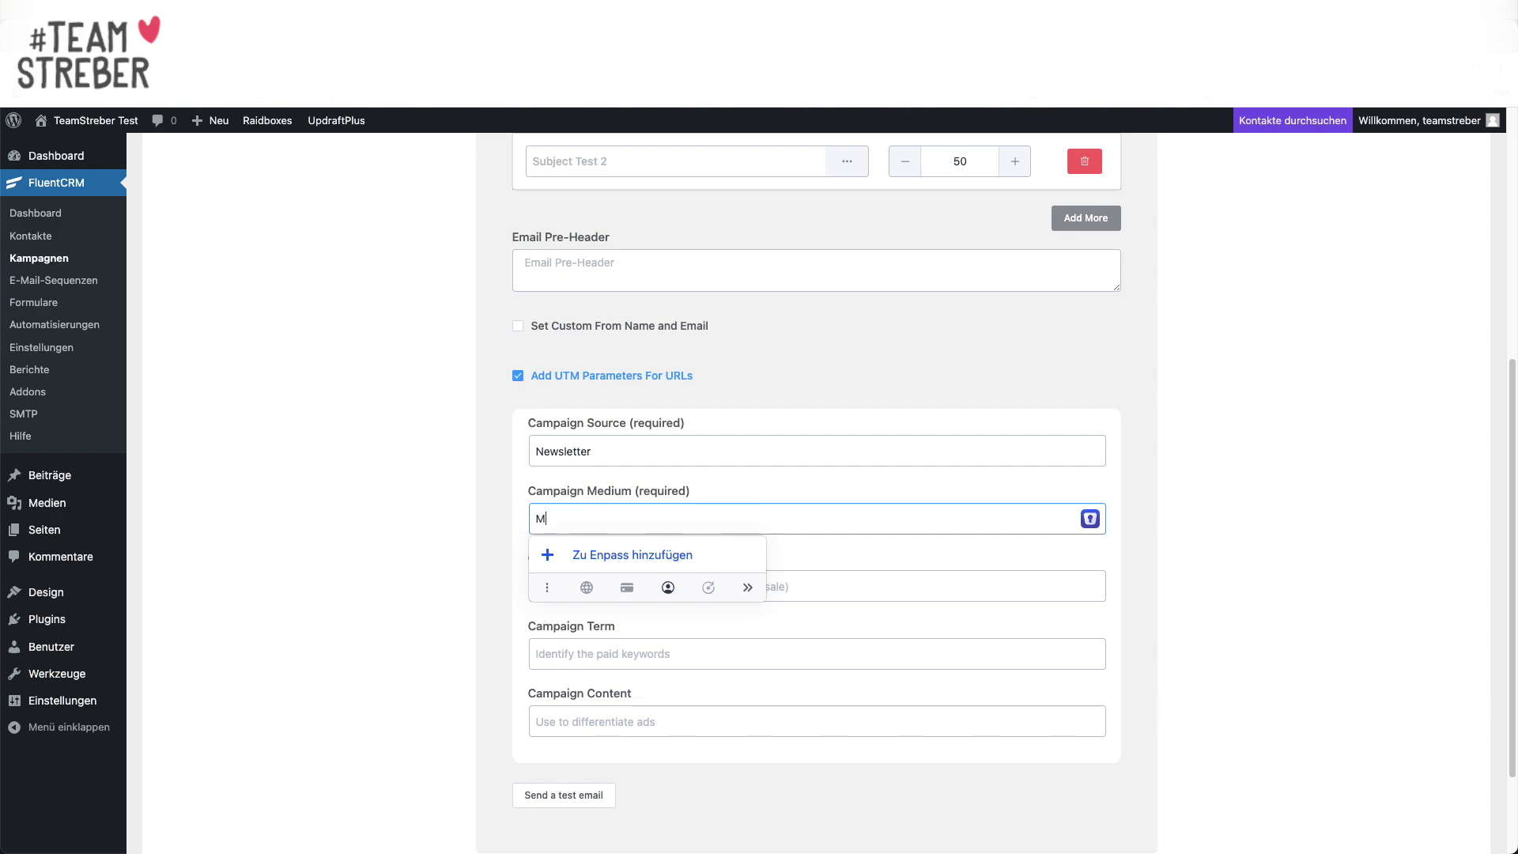
left_click(498, 512)
scroll(496, 512, "down", 2)
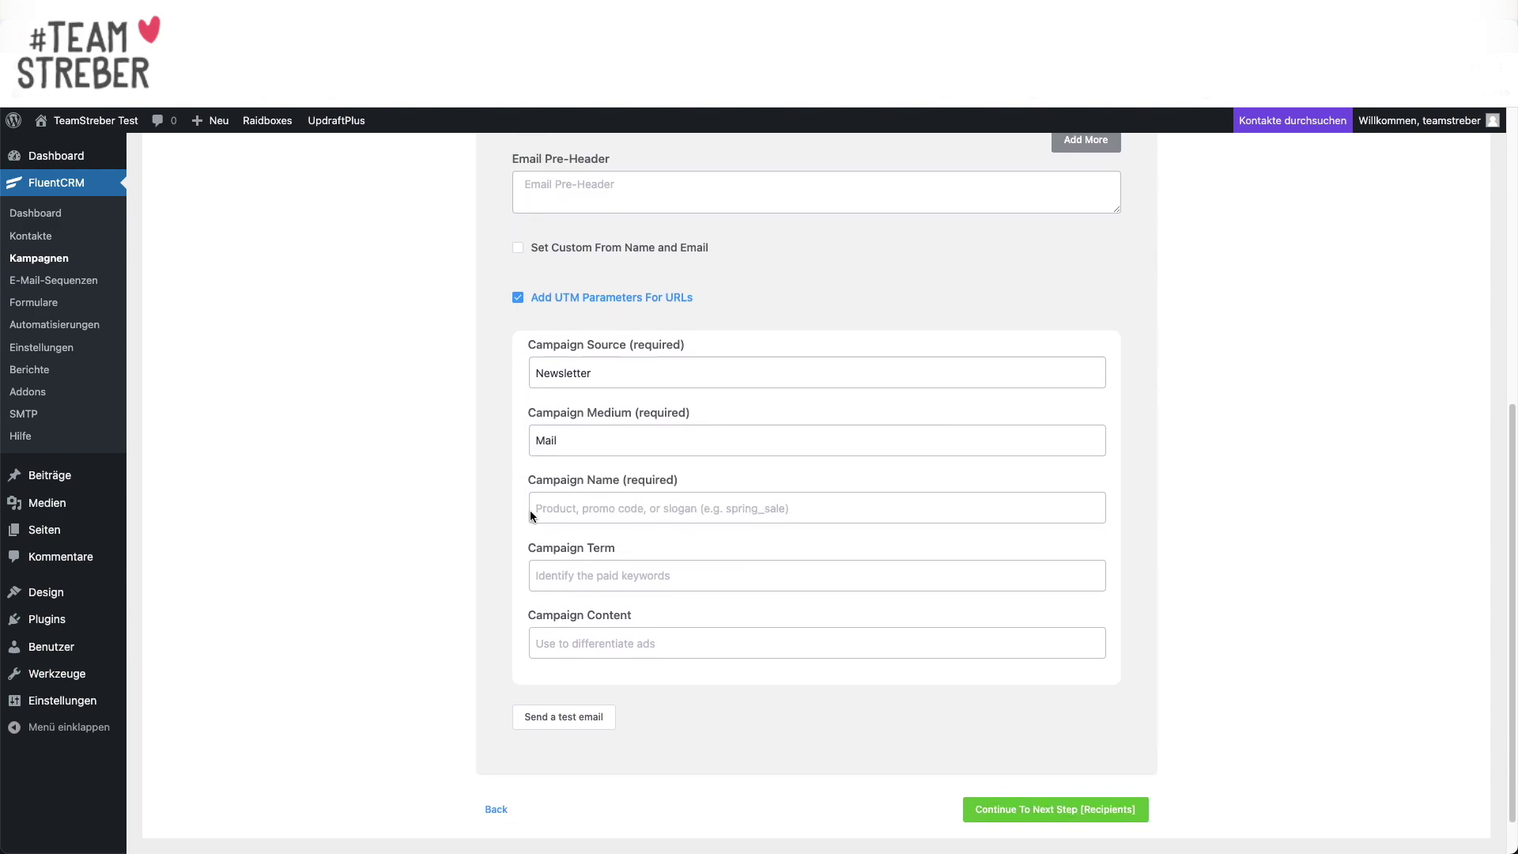
Step: Set the UTM campaign name to "Fluent"
left_click(615, 513)
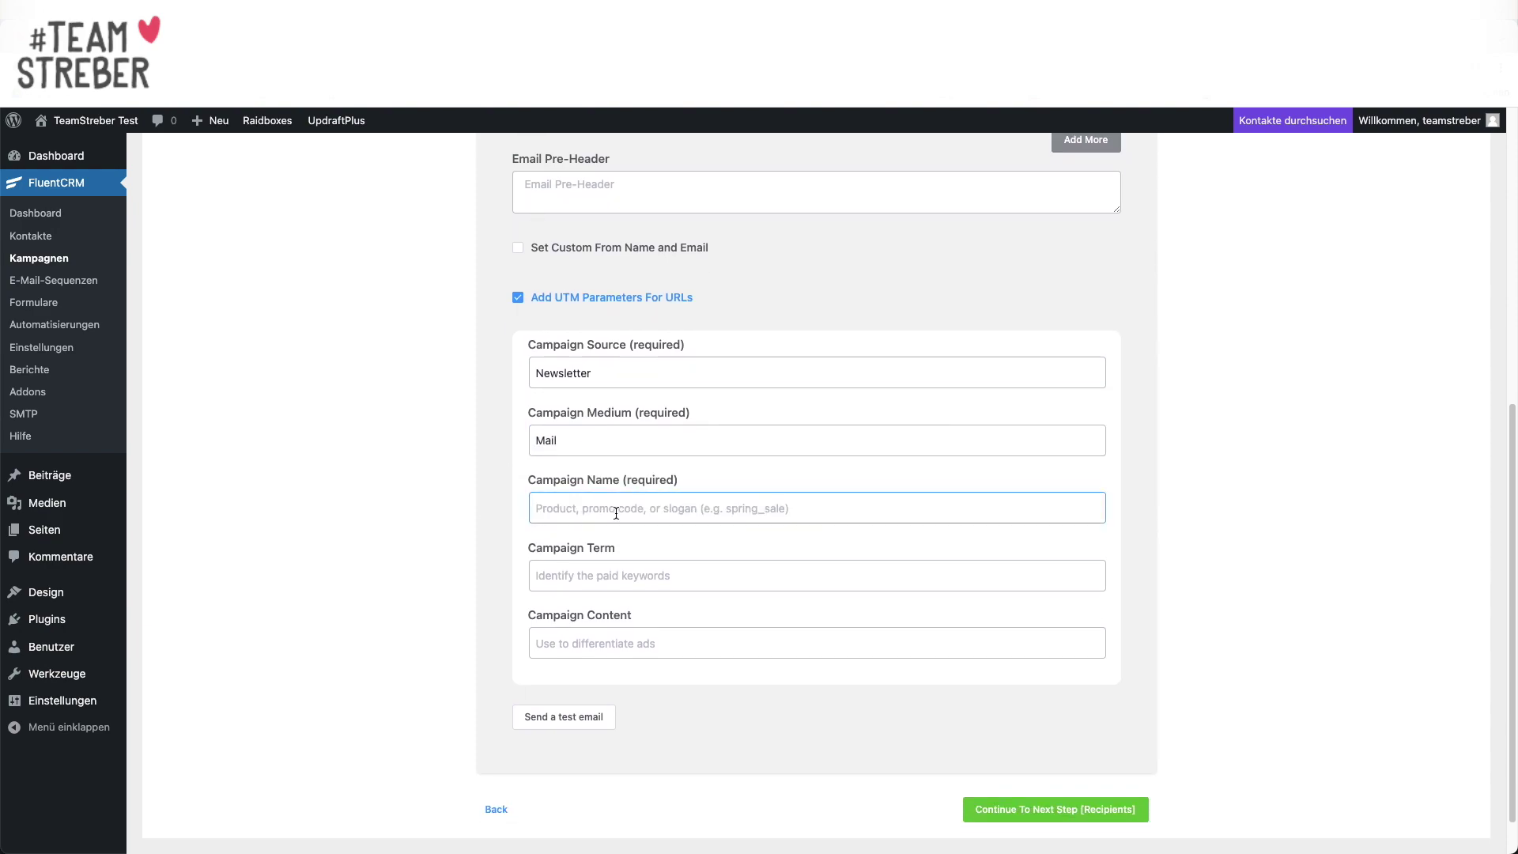
scroll(616, 513, "up", 5)
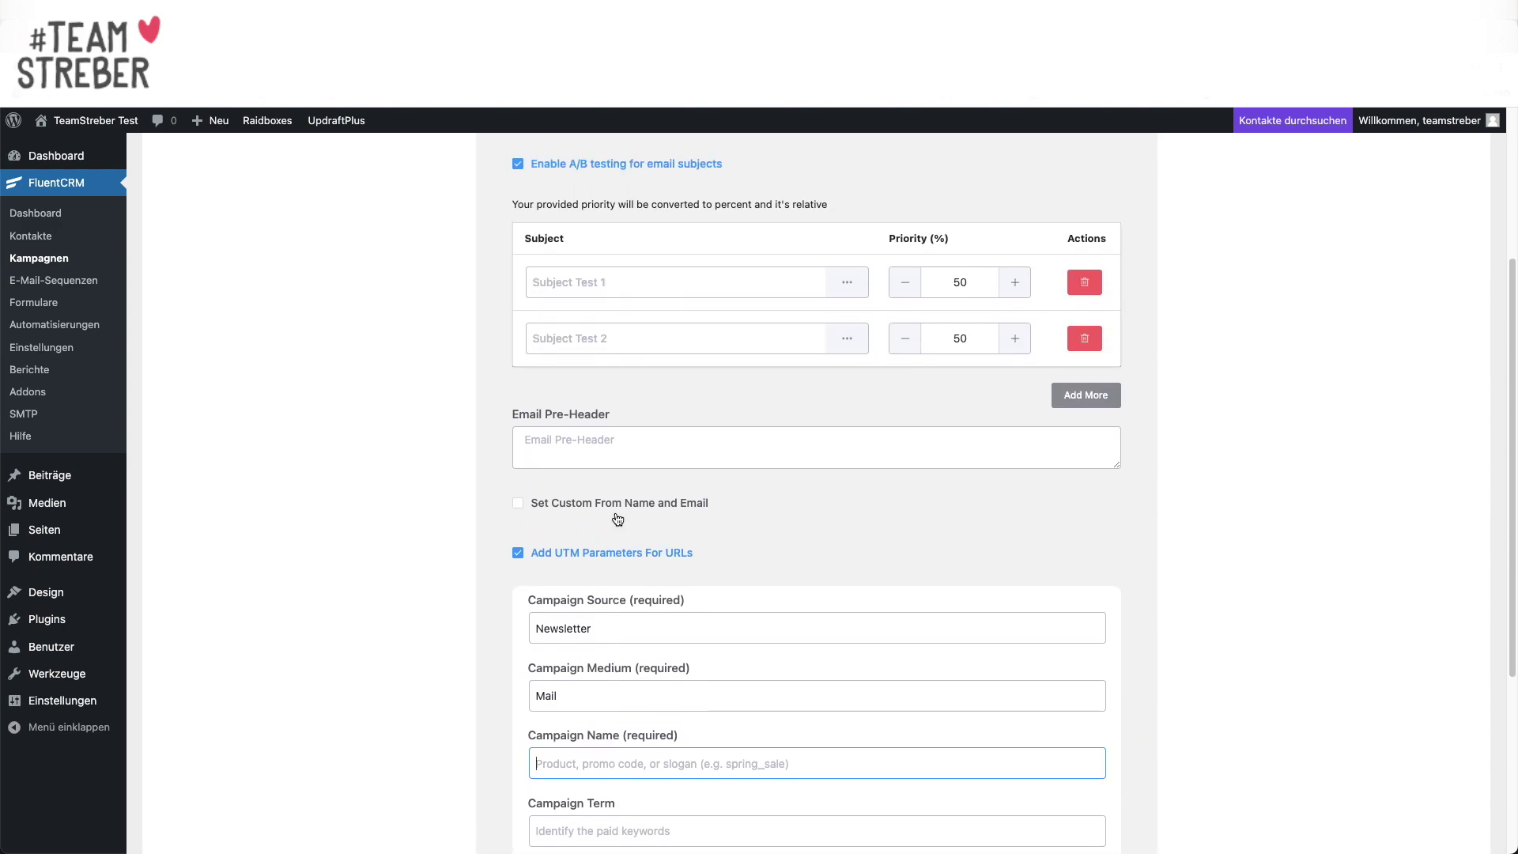
scroll(617, 518, "up", 5)
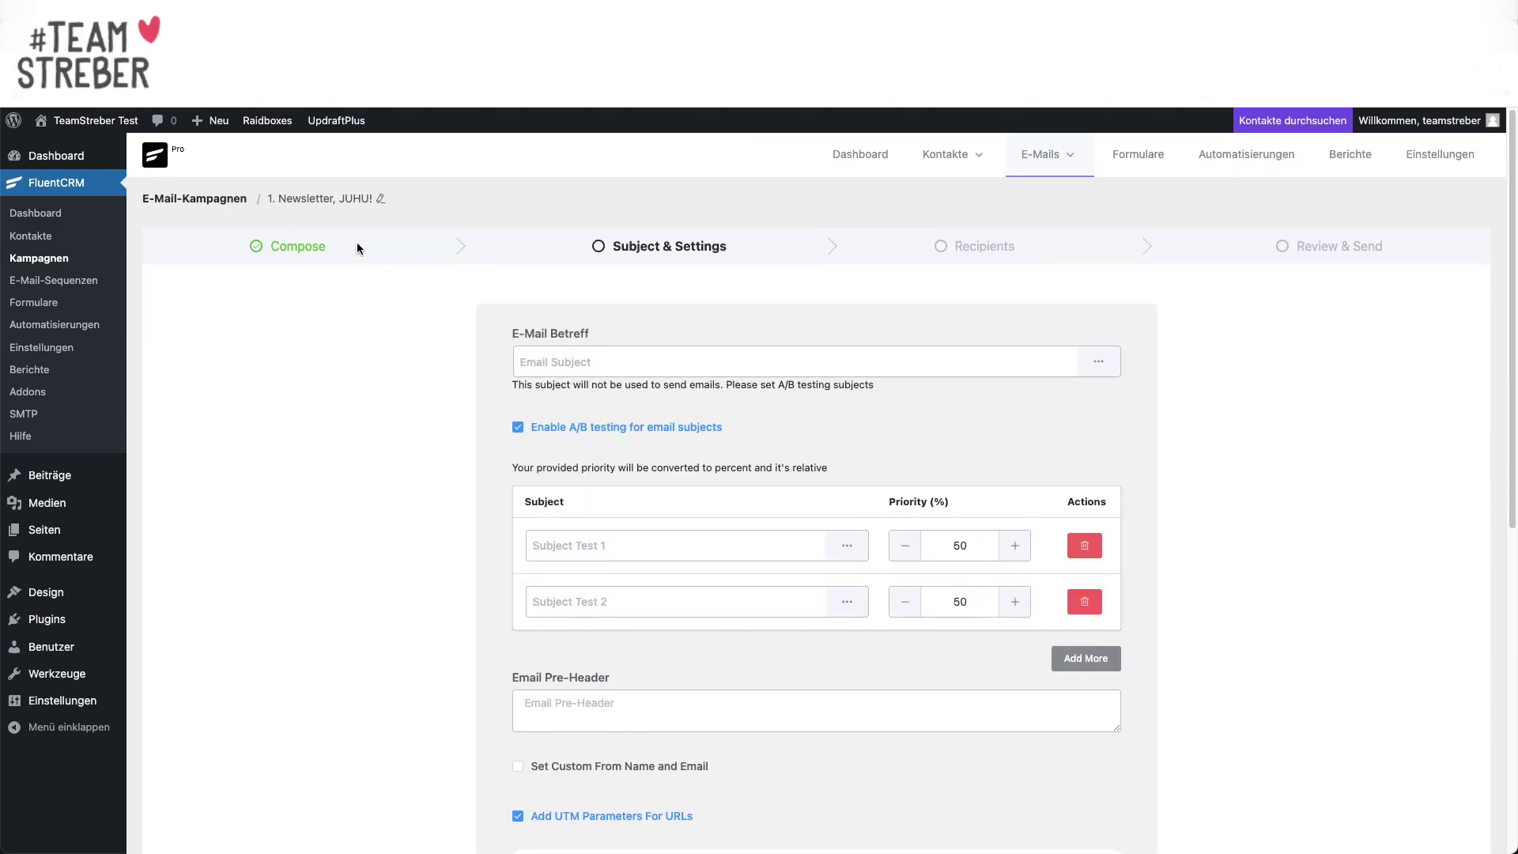
scroll(630, 438, "down", 10)
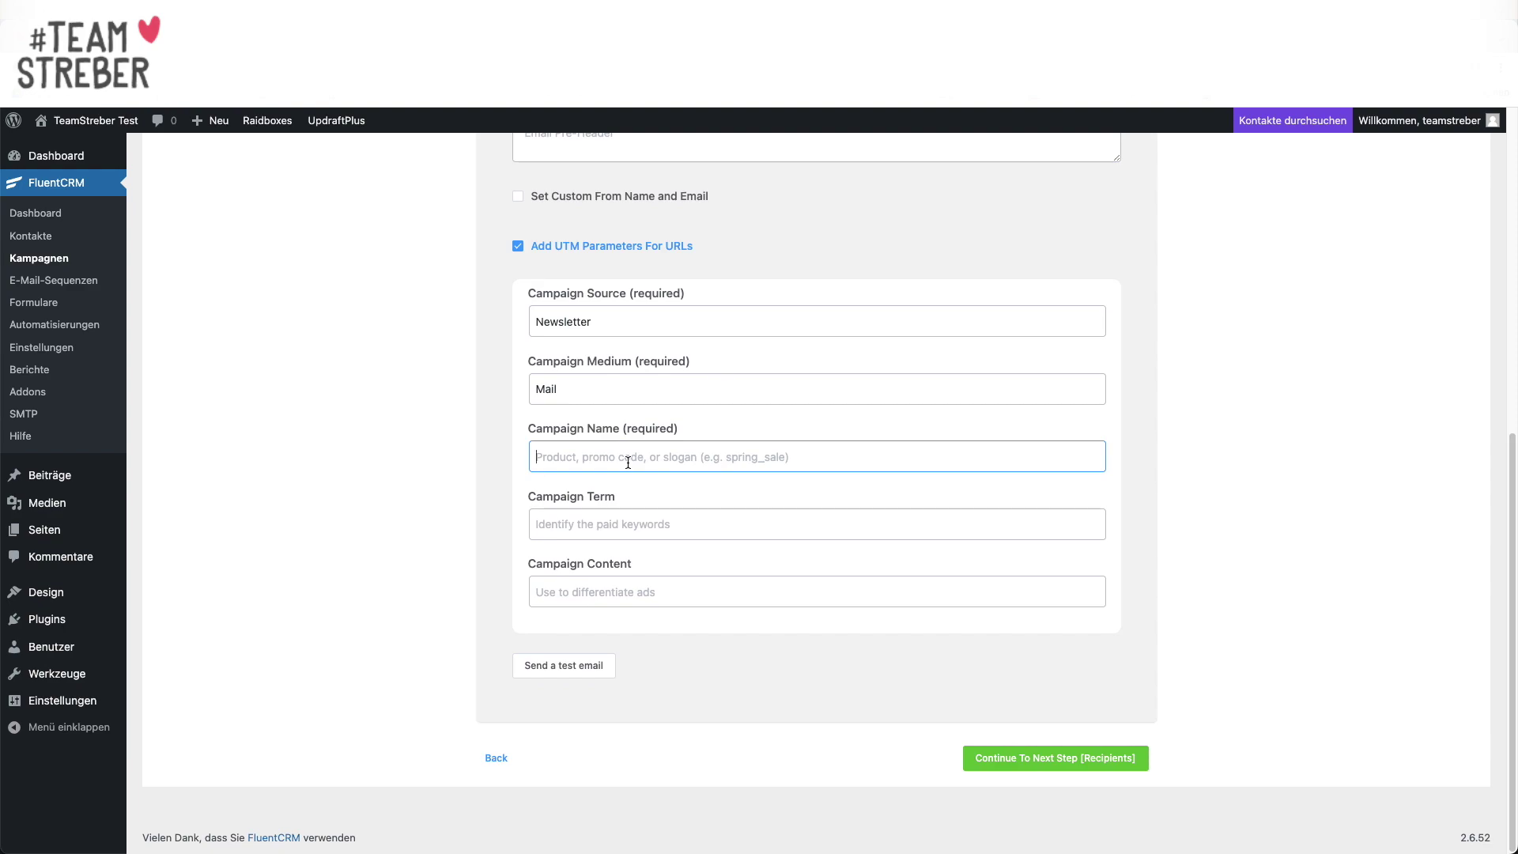
type("FLuent")
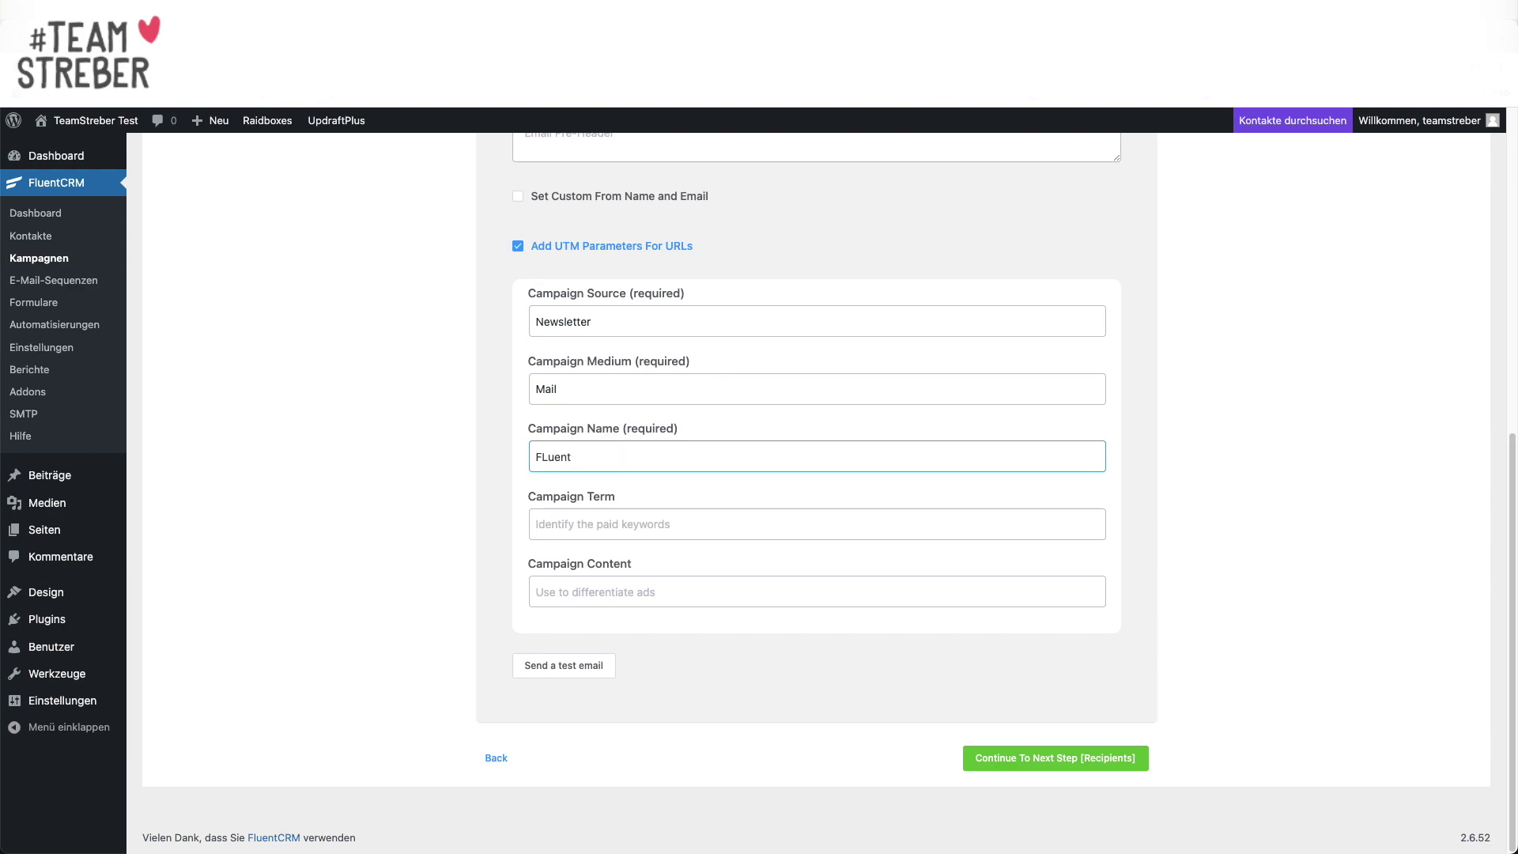
left_click_drag(550, 457, 541, 457)
type("l")
left_click(587, 598)
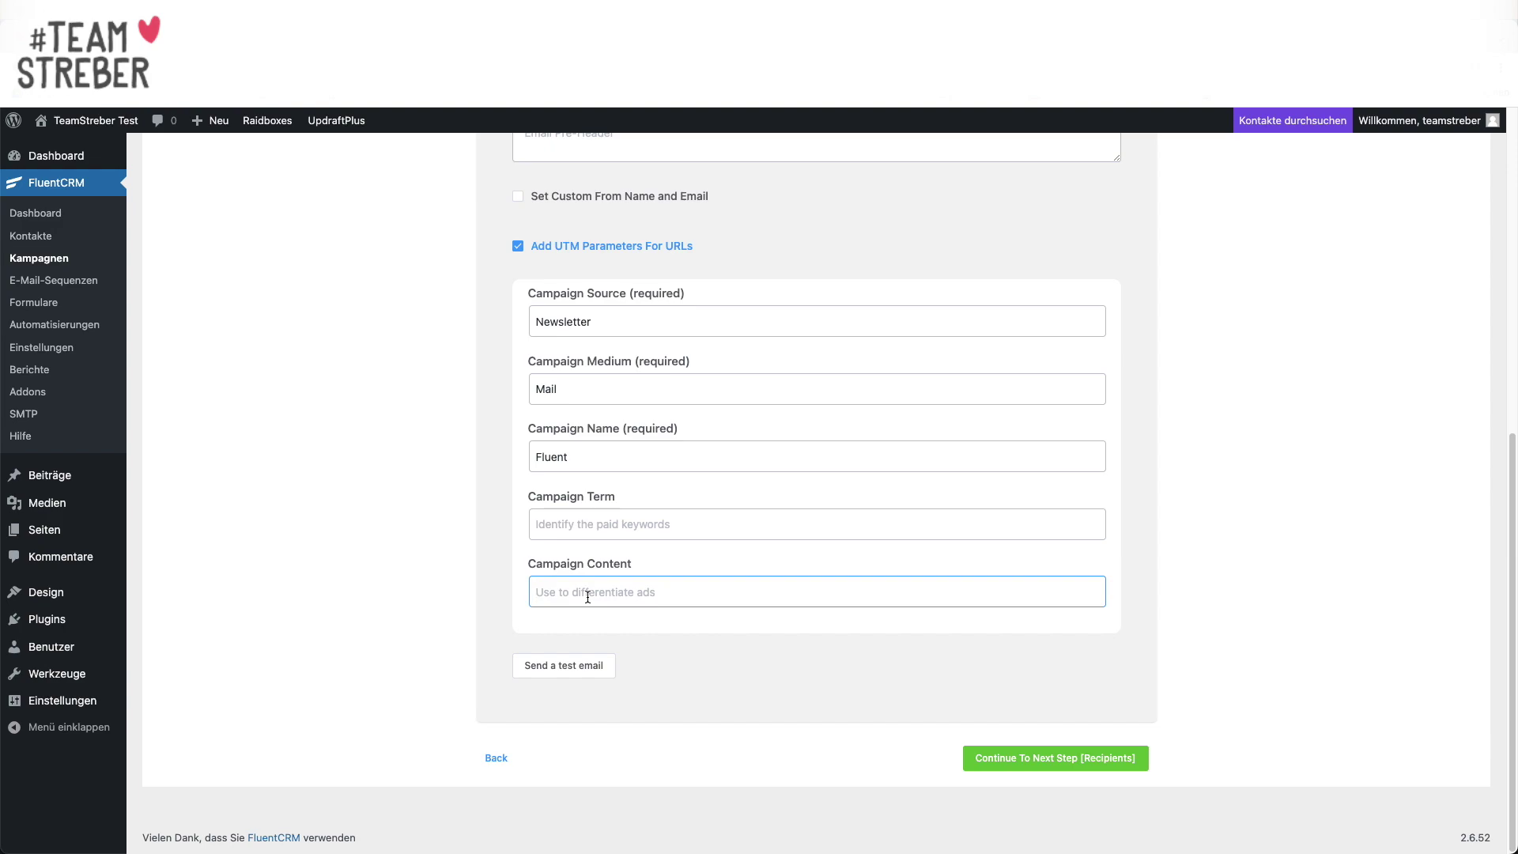
Step: Check the option for sending a test email and close it without sending
left_click(561, 667)
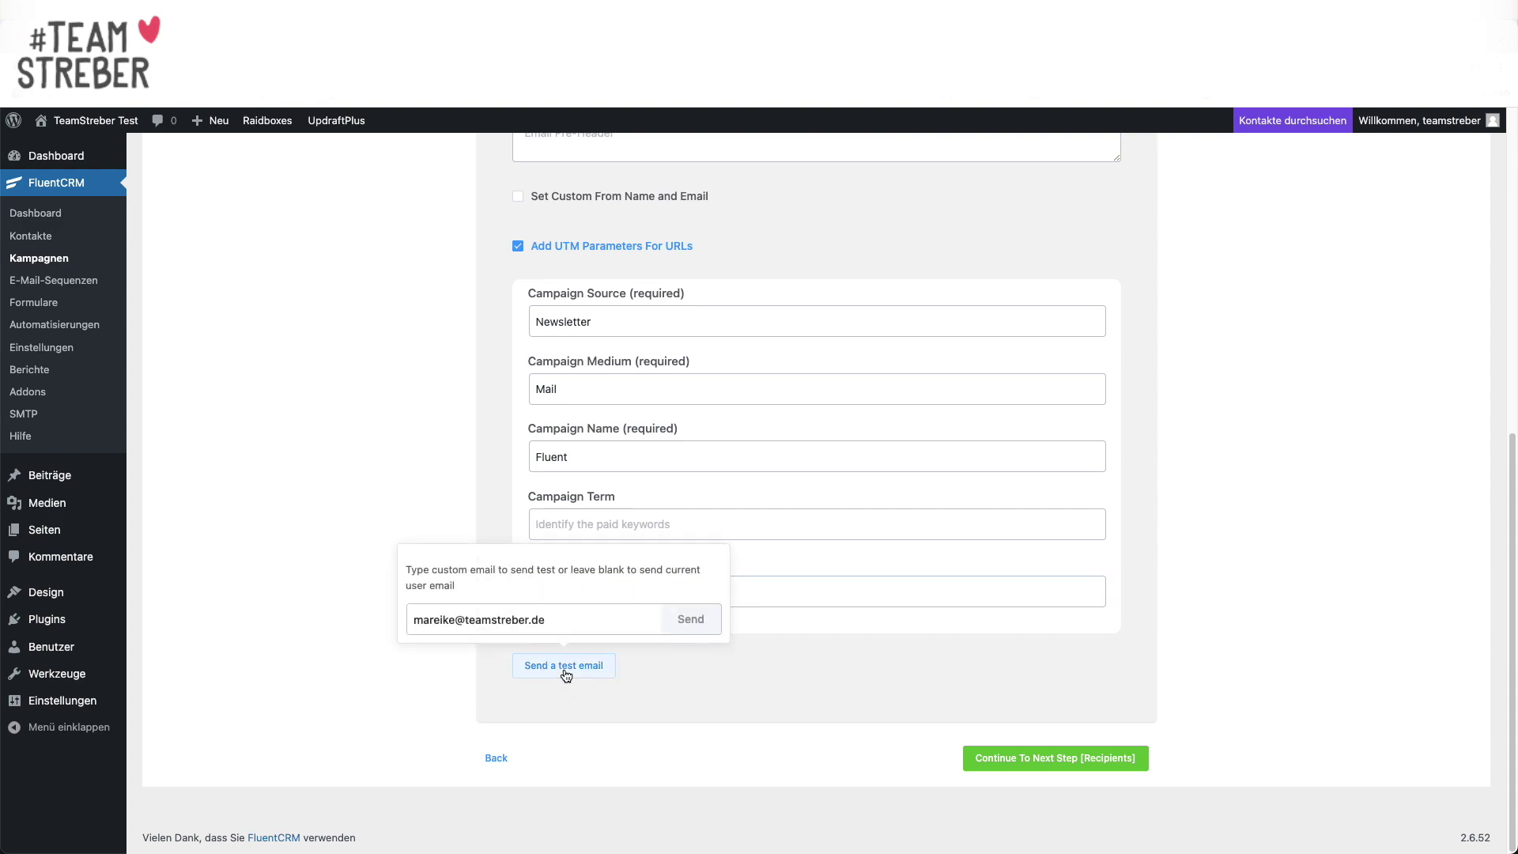
left_click(692, 719)
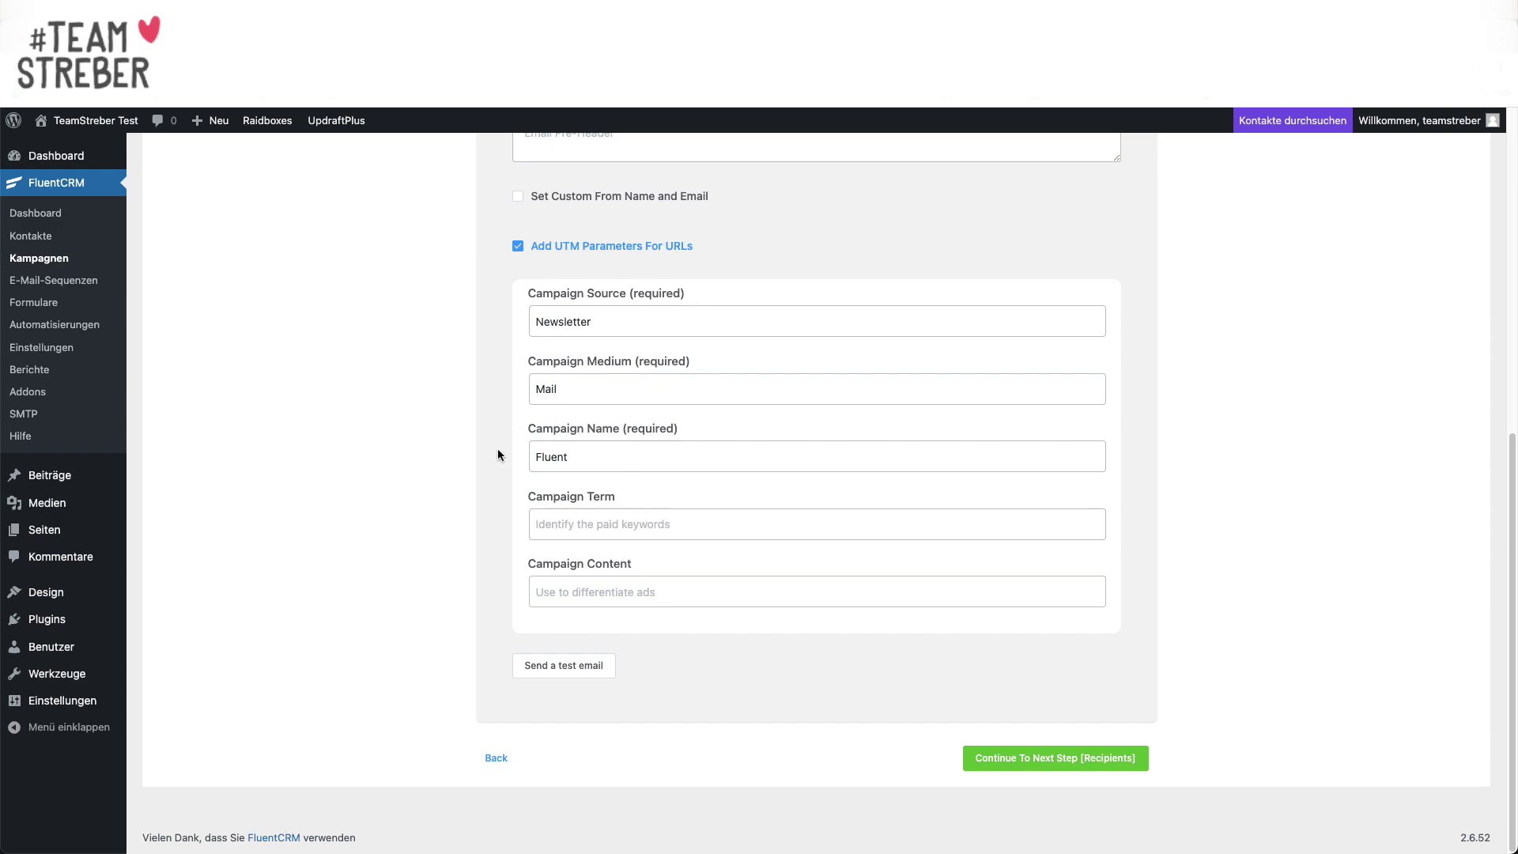
Step: Turn off A/B testing for email subjects and set the email subject to "Fluent CRM"
left_click(1061, 761)
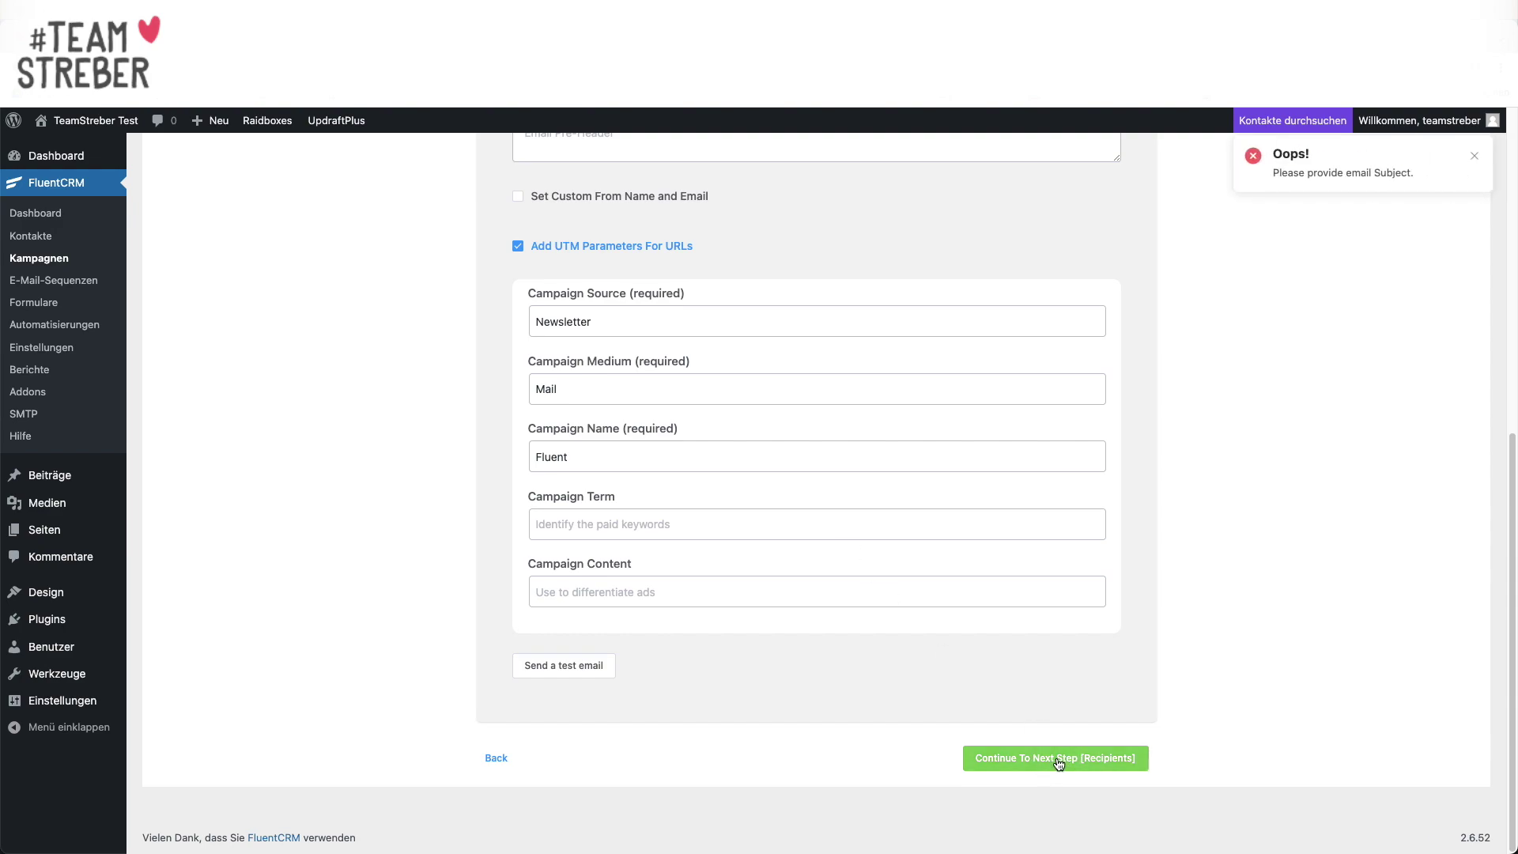
scroll(1018, 742, "up", 10)
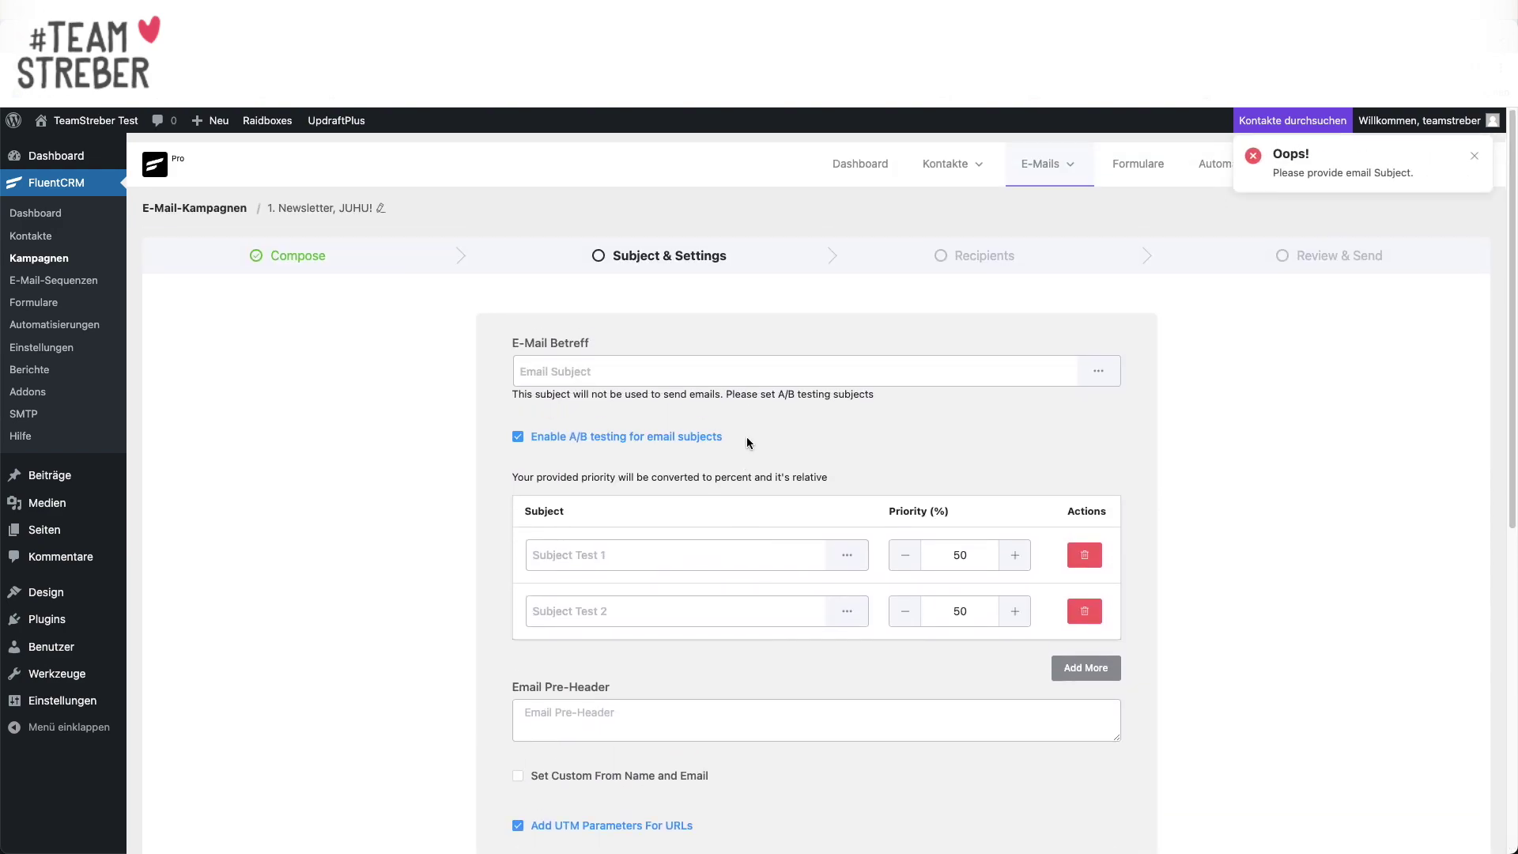
left_click(518, 426)
left_click(559, 362)
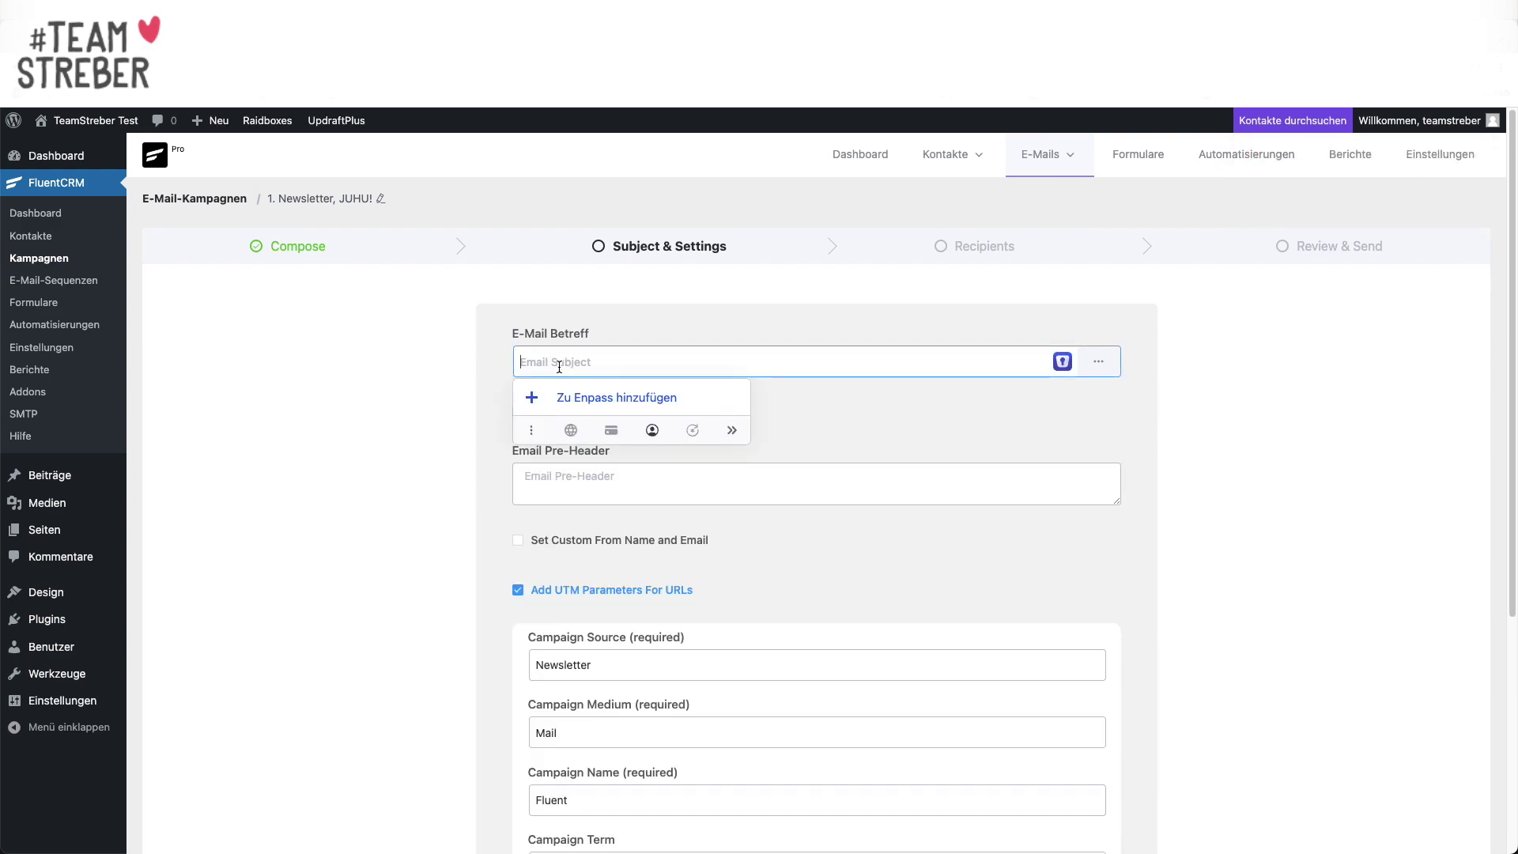
type("Fluent CRM")
Step: Set the email pre-header to "Haha. unbedingt lesen" and continue to the Recipients step
left_click(848, 473)
type("Haha")
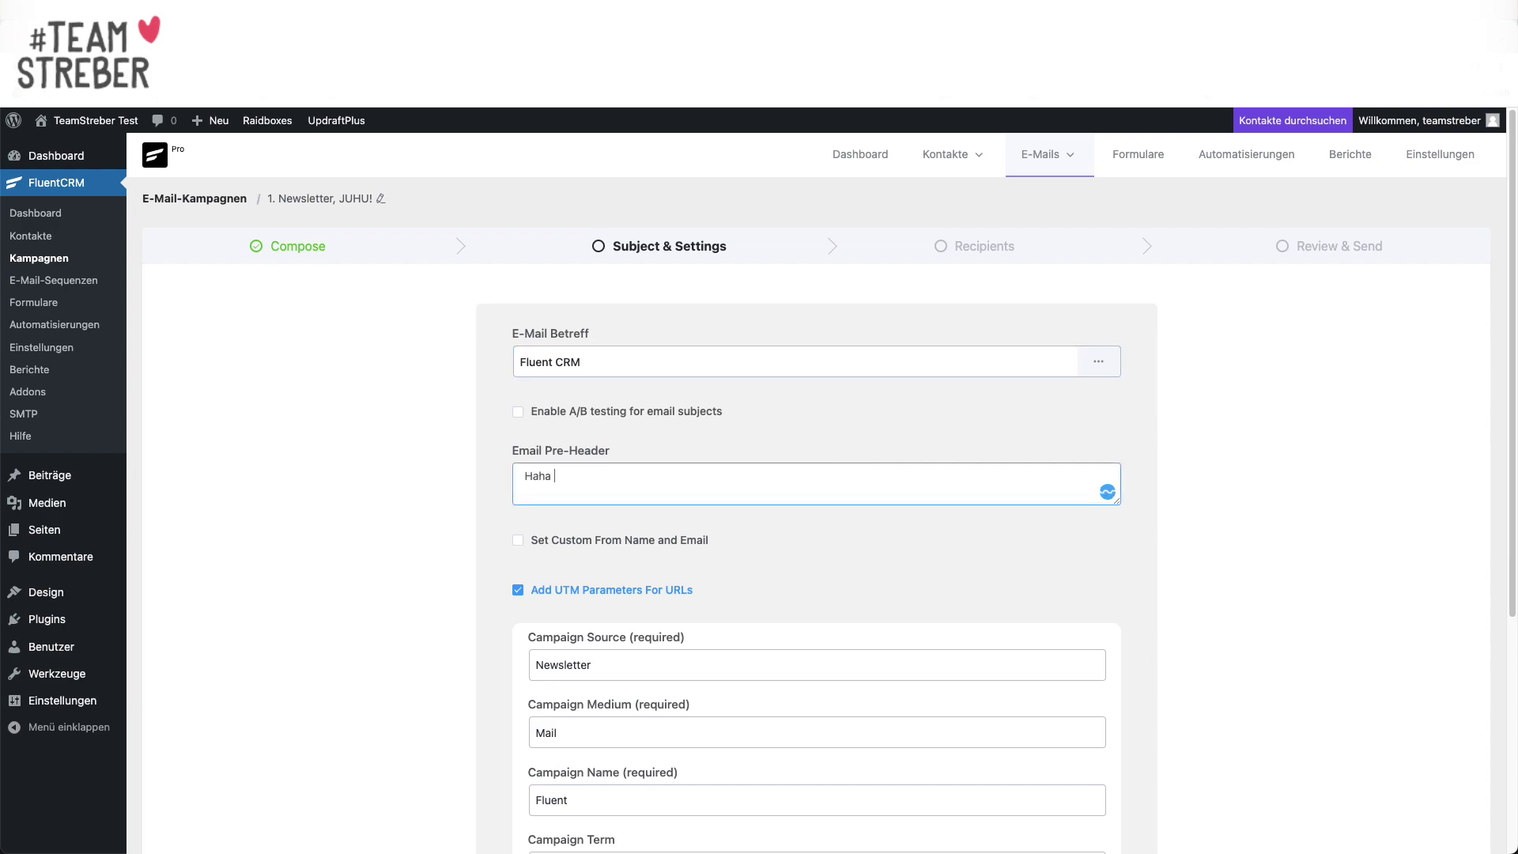
type(". unbedingt lesen")
scroll(816, 490, "down", 5)
left_click(1055, 749)
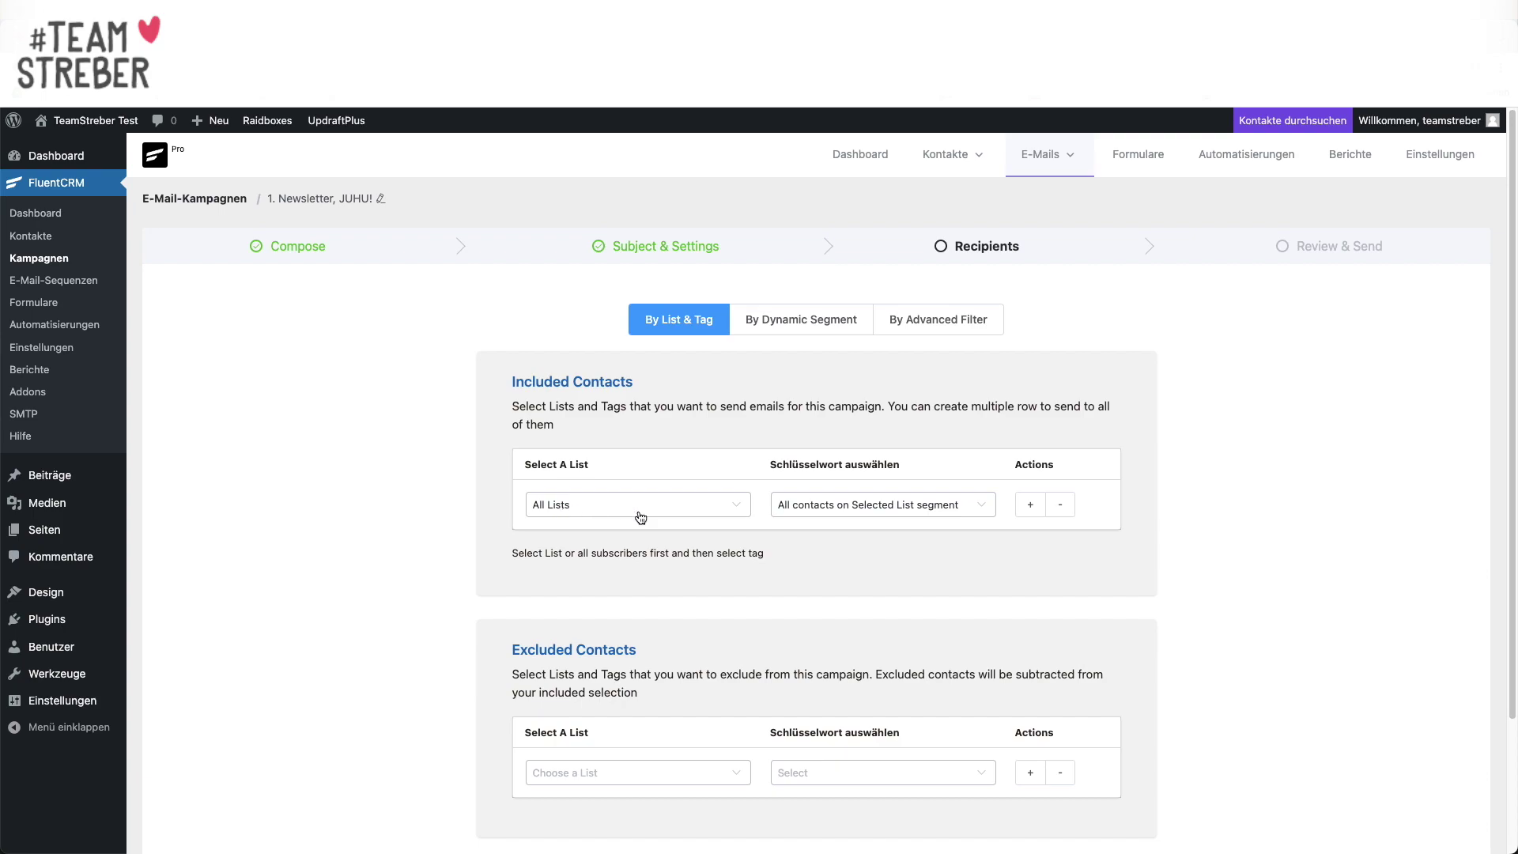
Step: Restrict the included contacts from all lists to those with the tag "INTERESSE Buch"
left_click(817, 511)
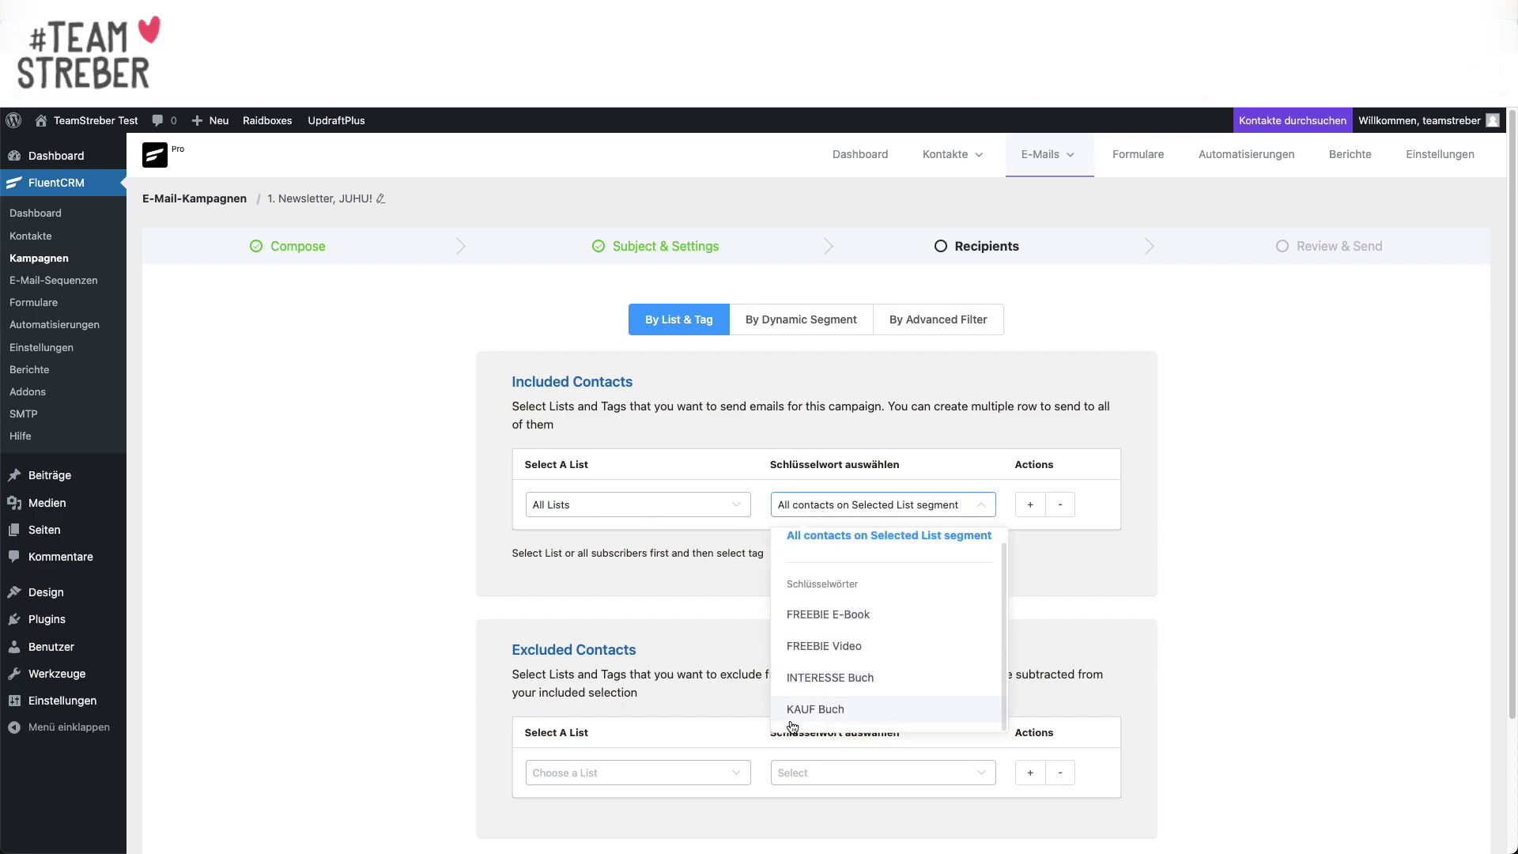
scroll(790, 709, "down", 1)
scroll(695, 632, "down", 1)
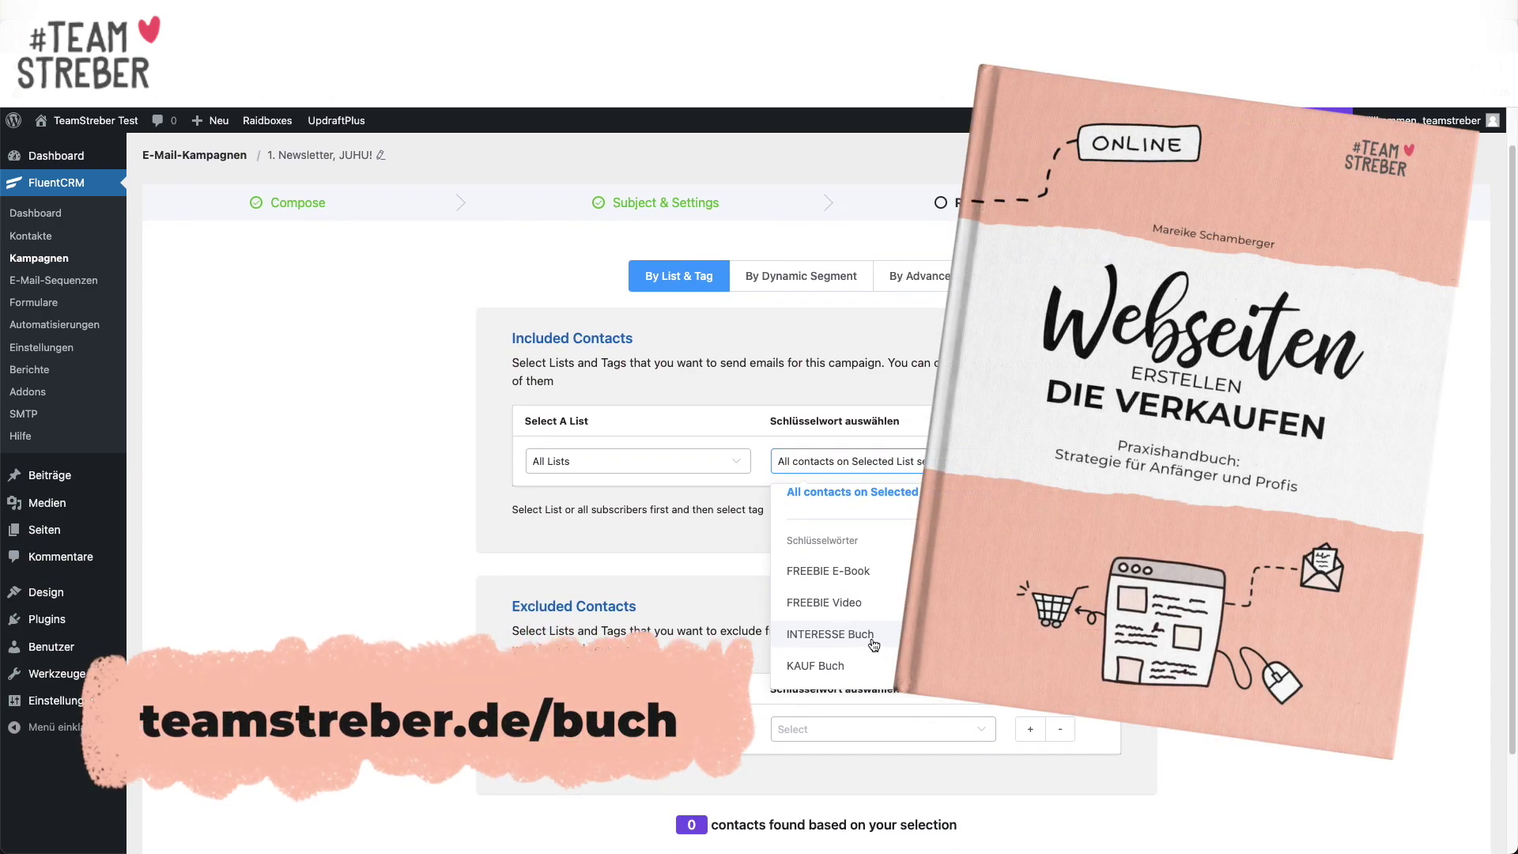
left_click(830, 634)
Step: Exclude contacts with the tag "KAUF Buch" and try to continue to the Review and Send step
scroll(757, 522, "down", 1)
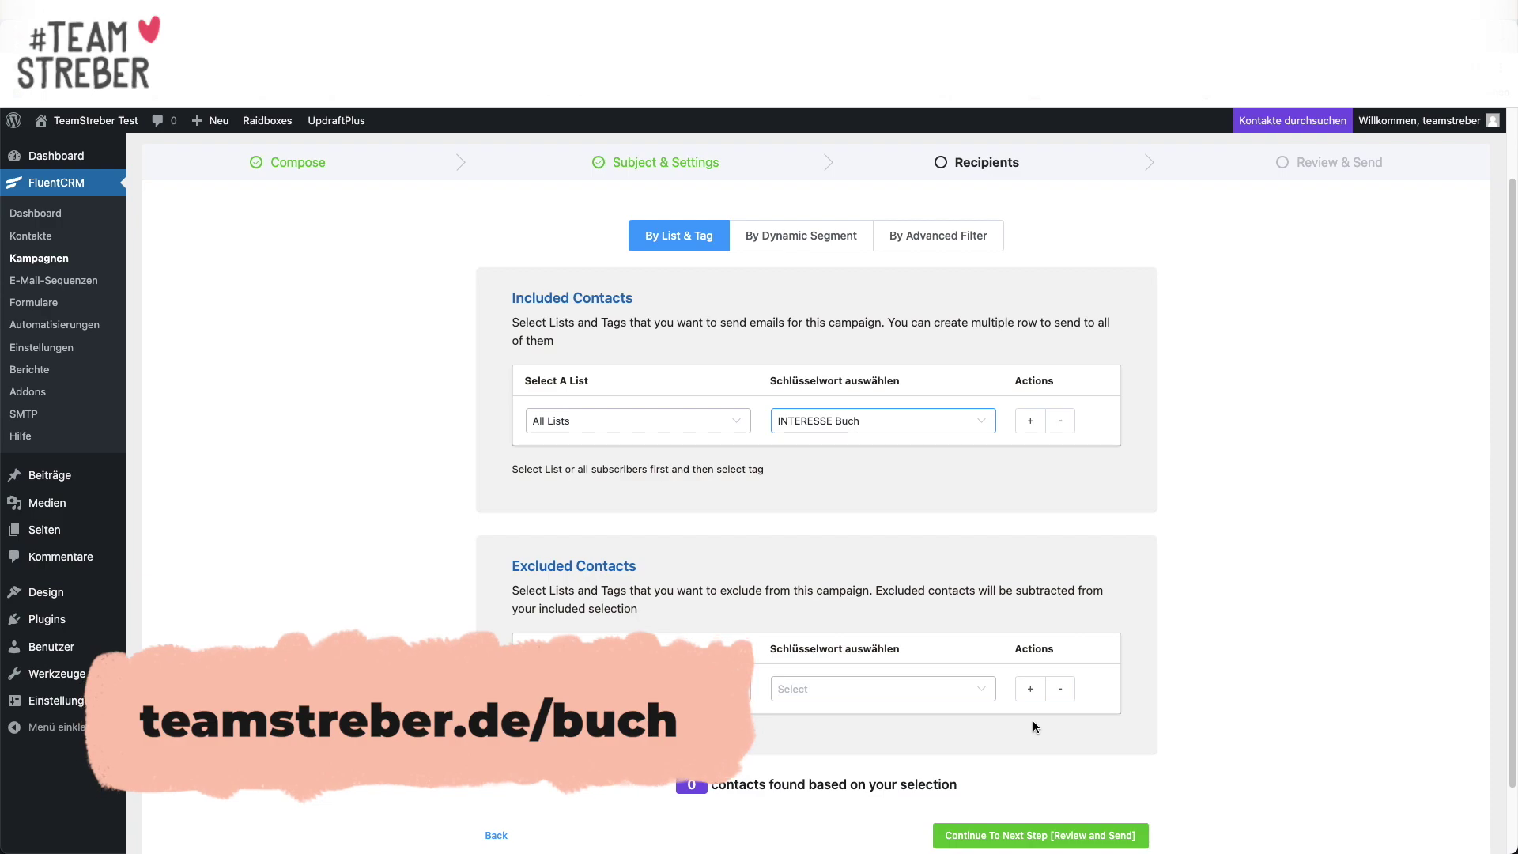
left_click(808, 689)
left_click(818, 661)
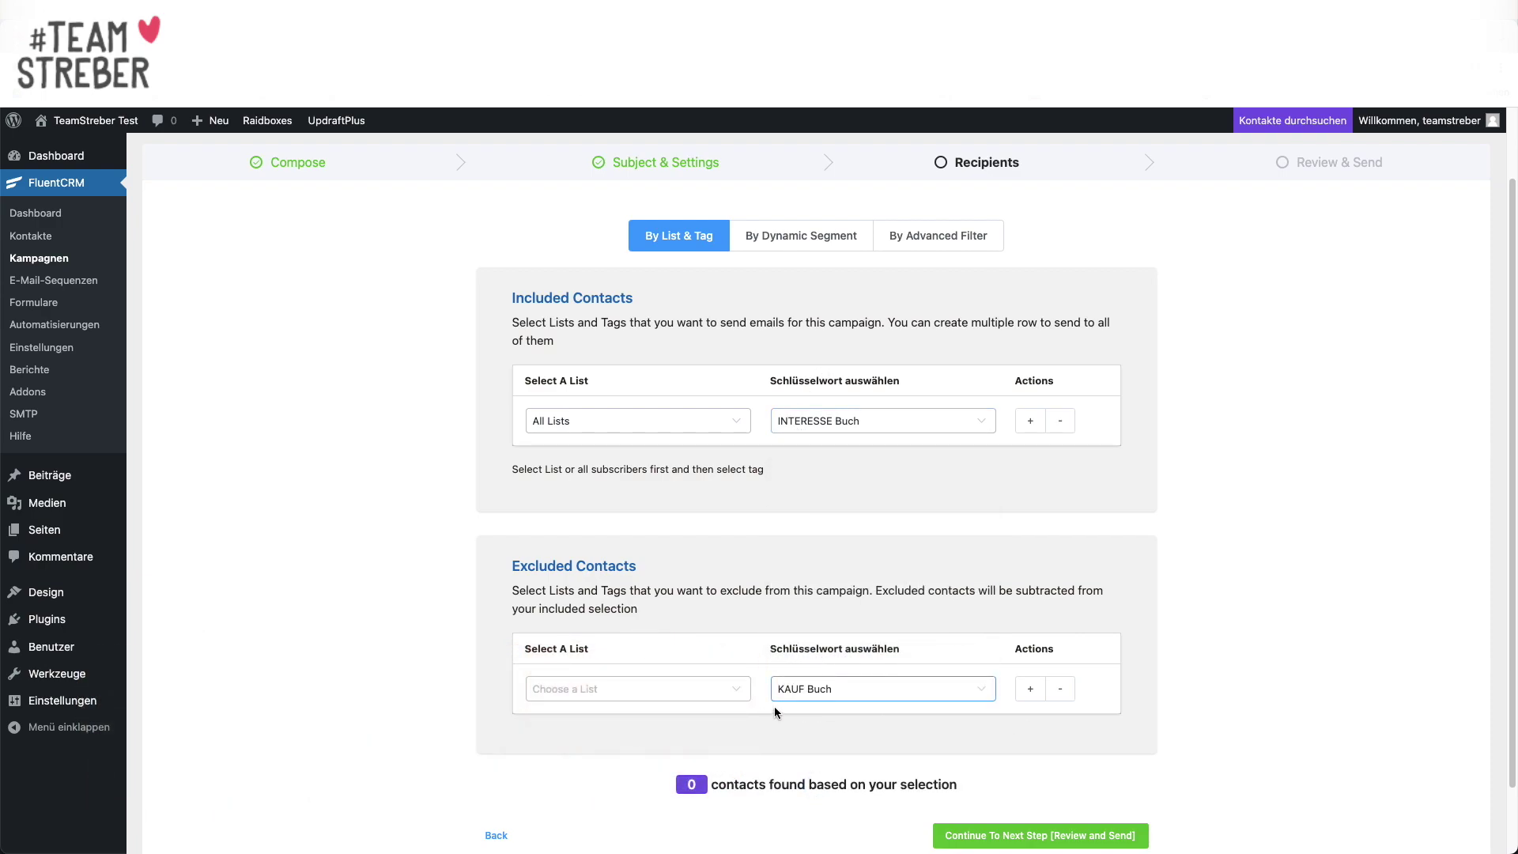
scroll(673, 687, "down", 2)
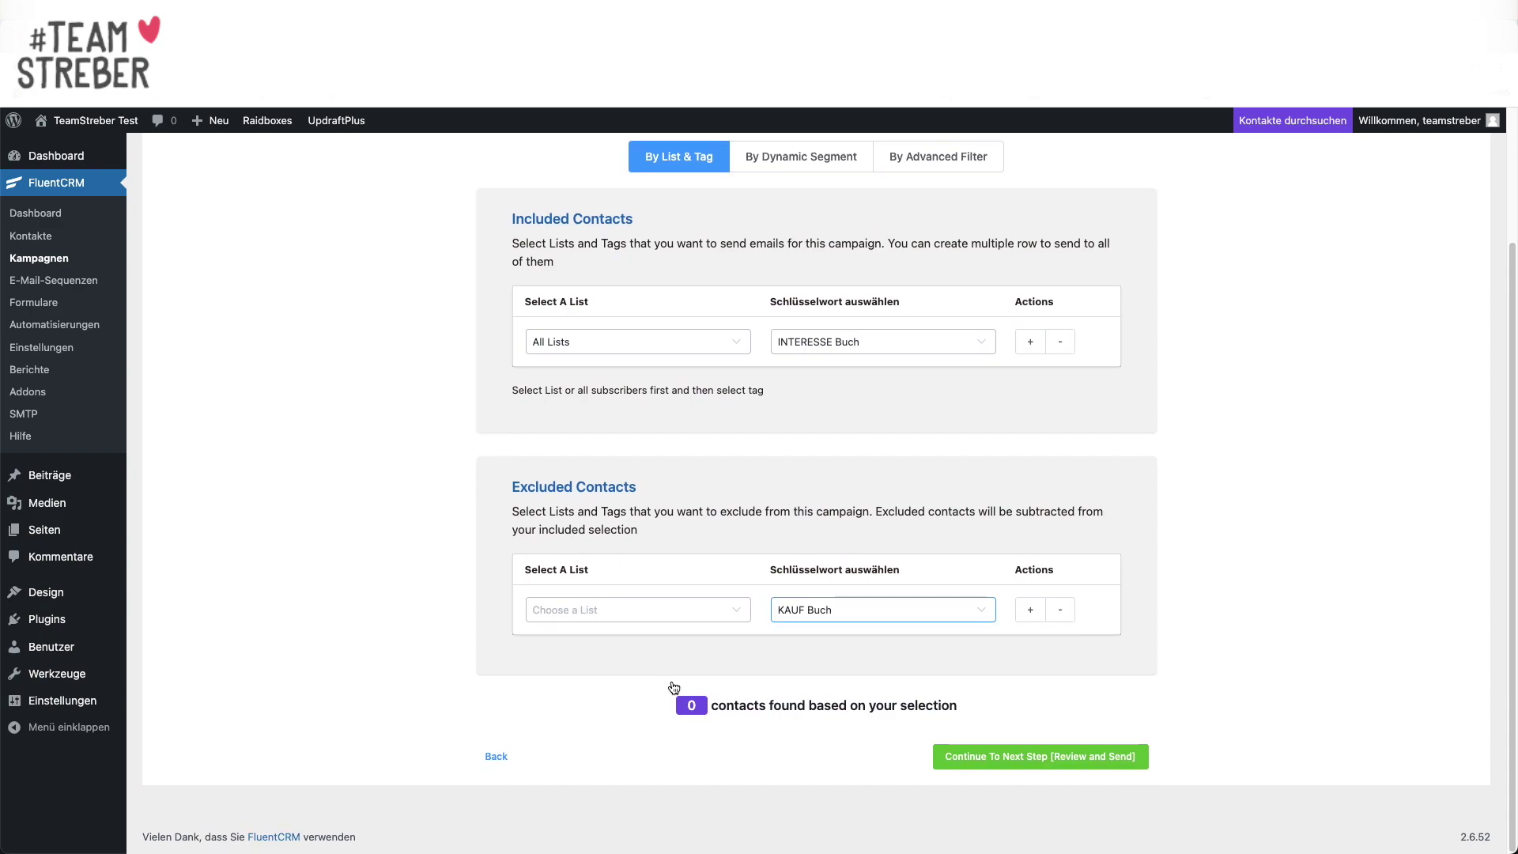
left_click(1057, 769)
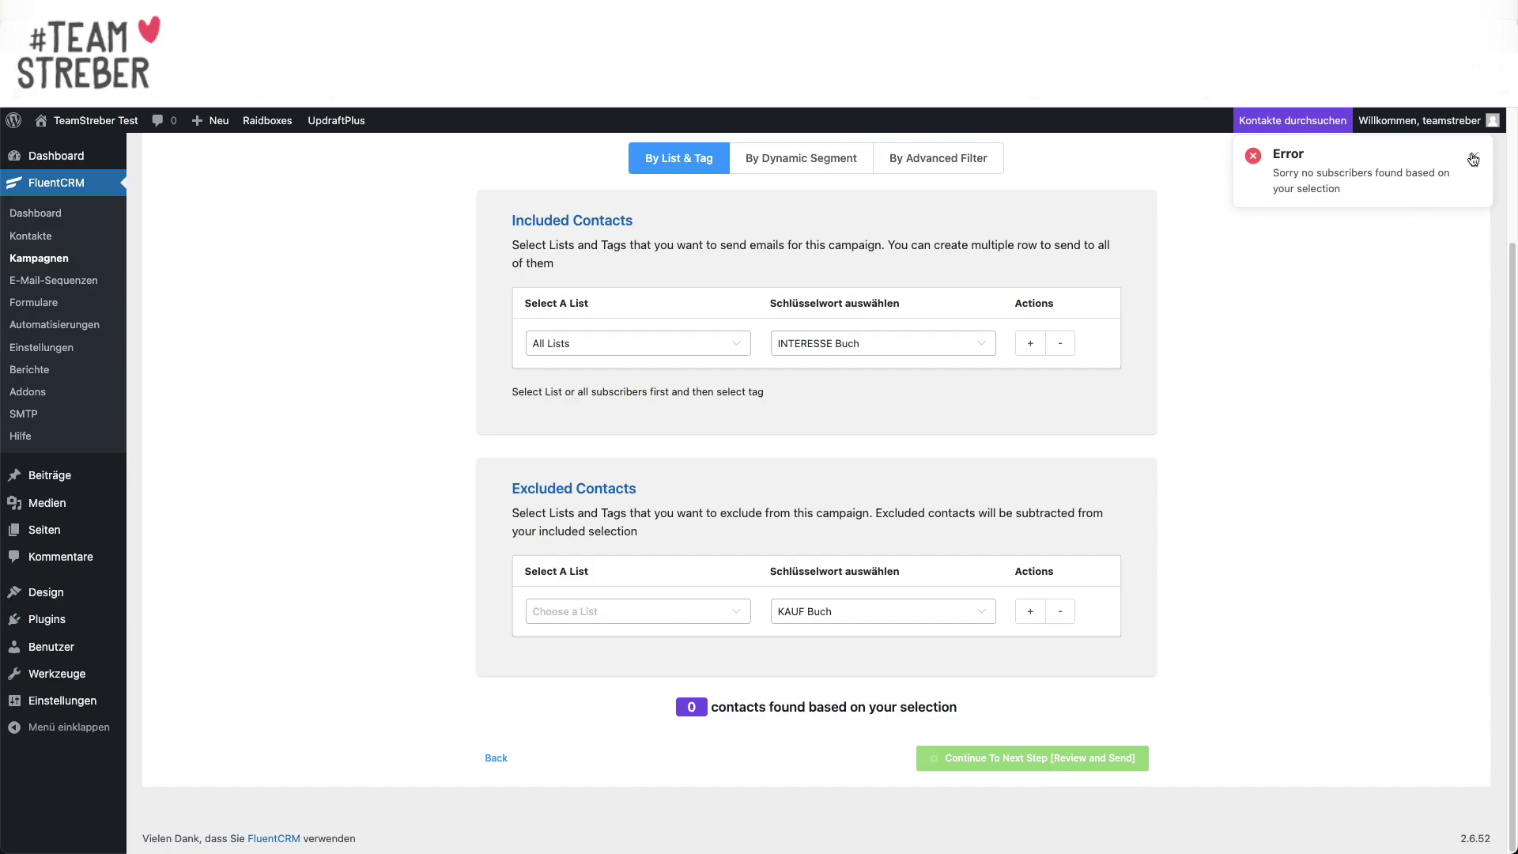
Step: Look at the recipient selection by dynamic segment and by advanced filter, and return to selection by list and tag
scroll(1072, 378, "up", 4)
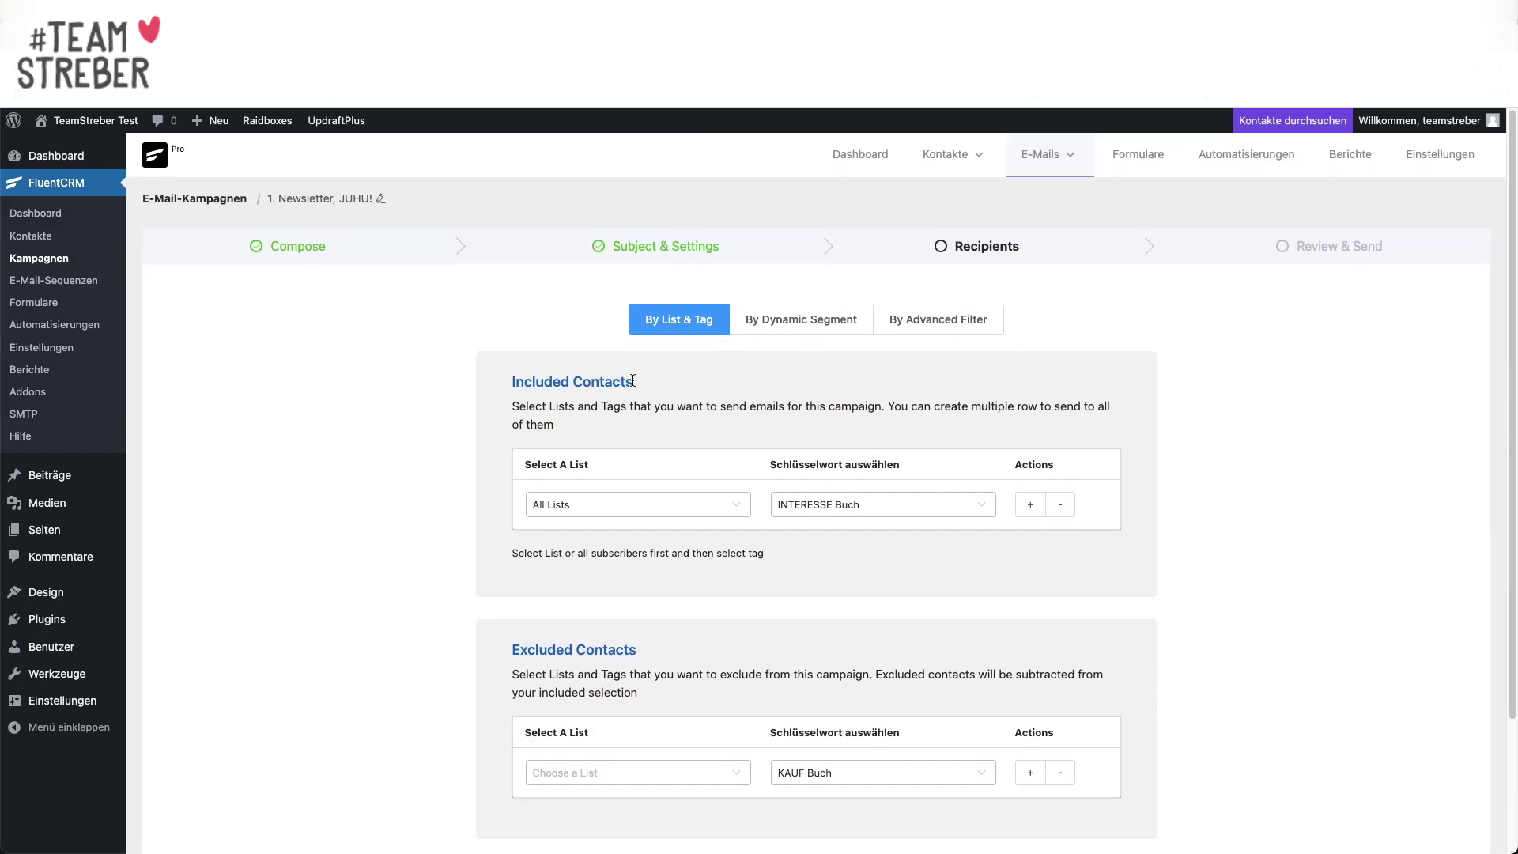
left_click(812, 330)
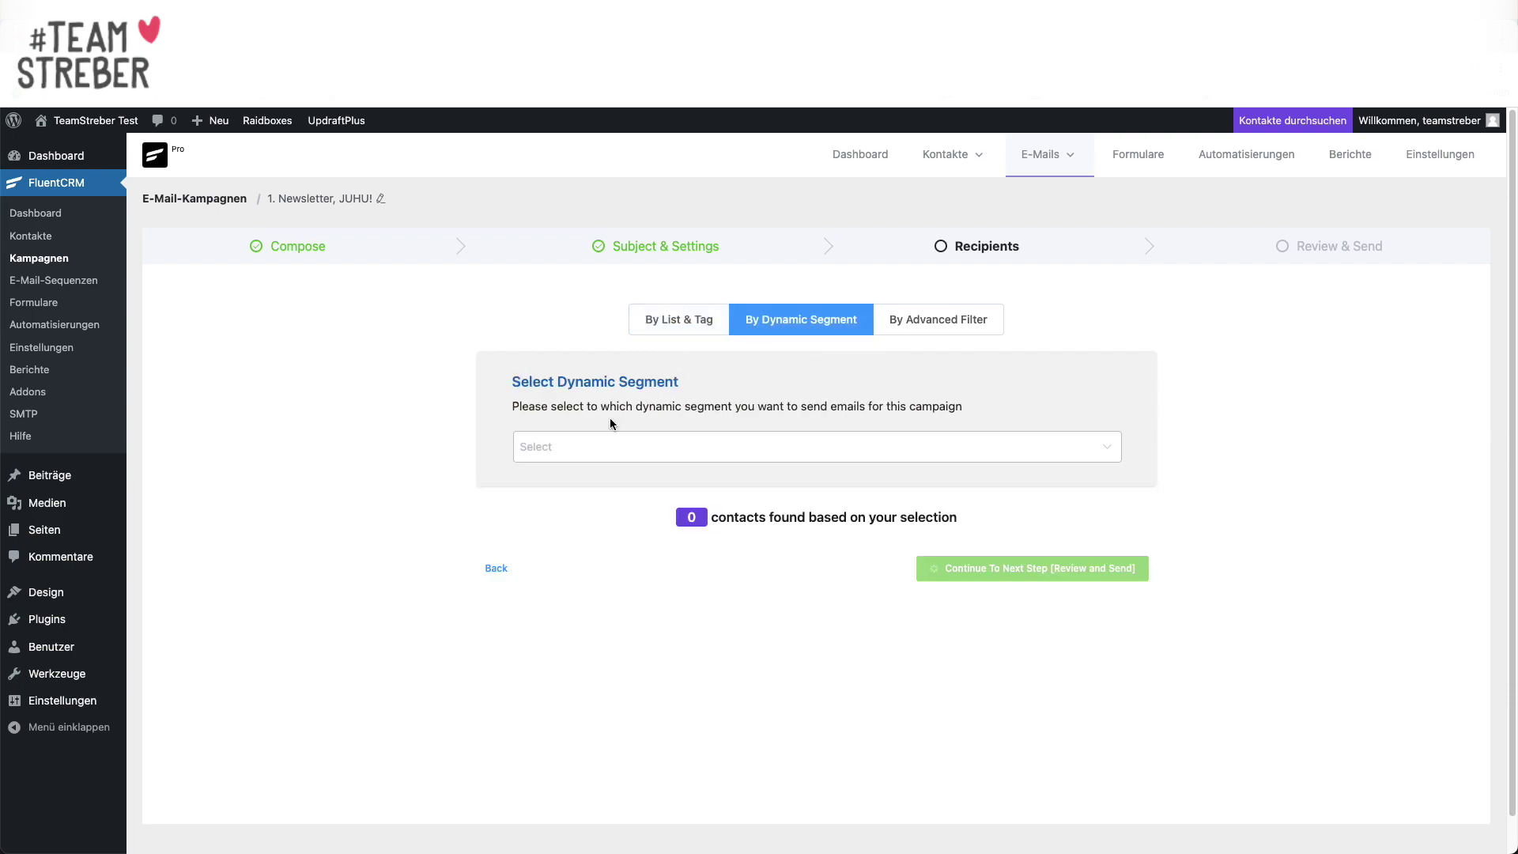
left_click(920, 330)
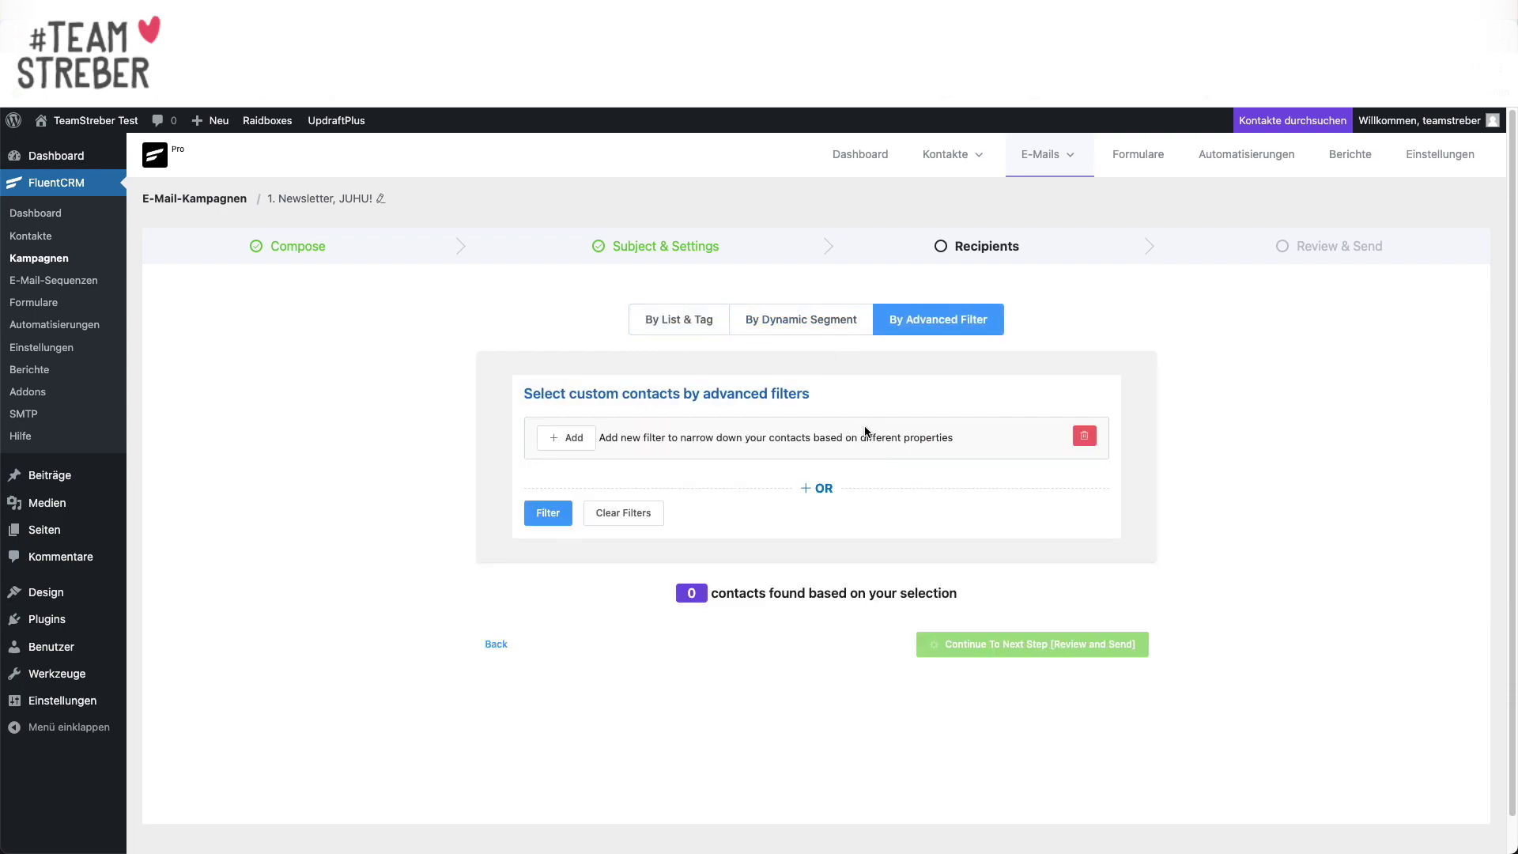
left_click(664, 324)
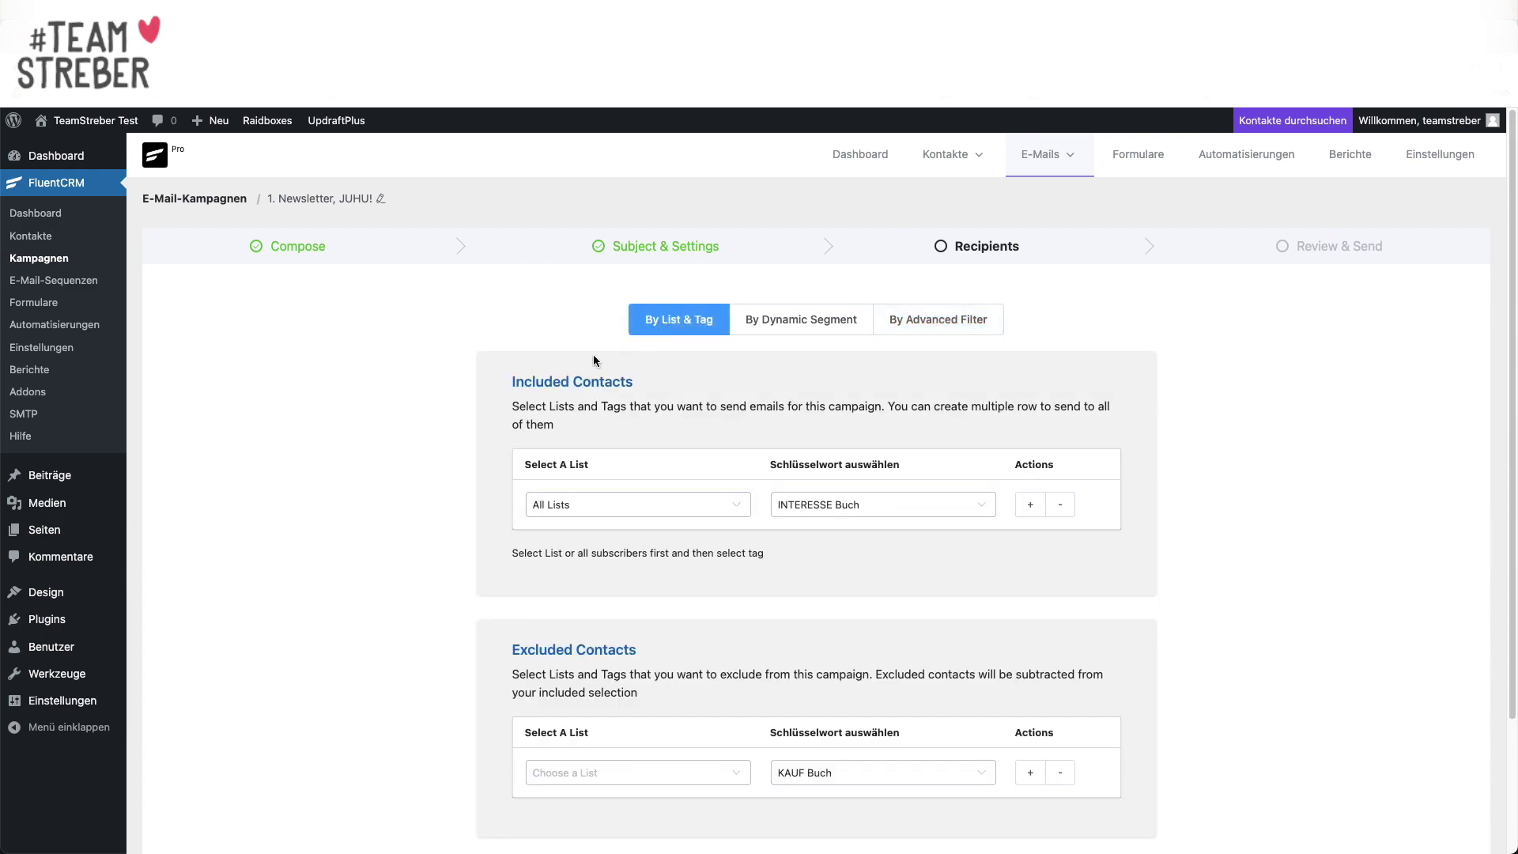